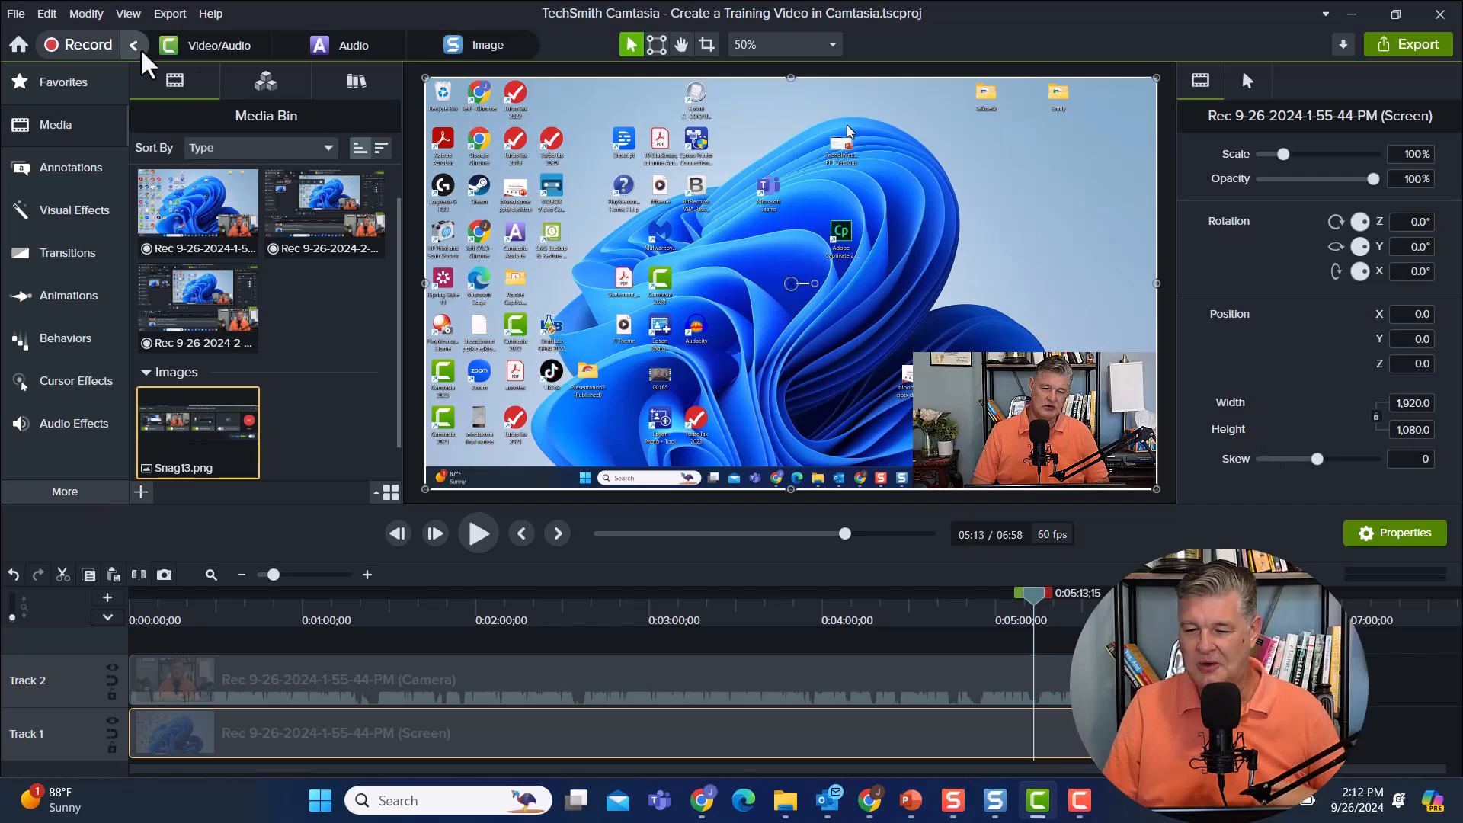
click(15, 13)
click(15, 13)
click(47, 13)
click(47, 13)
click(15, 13)
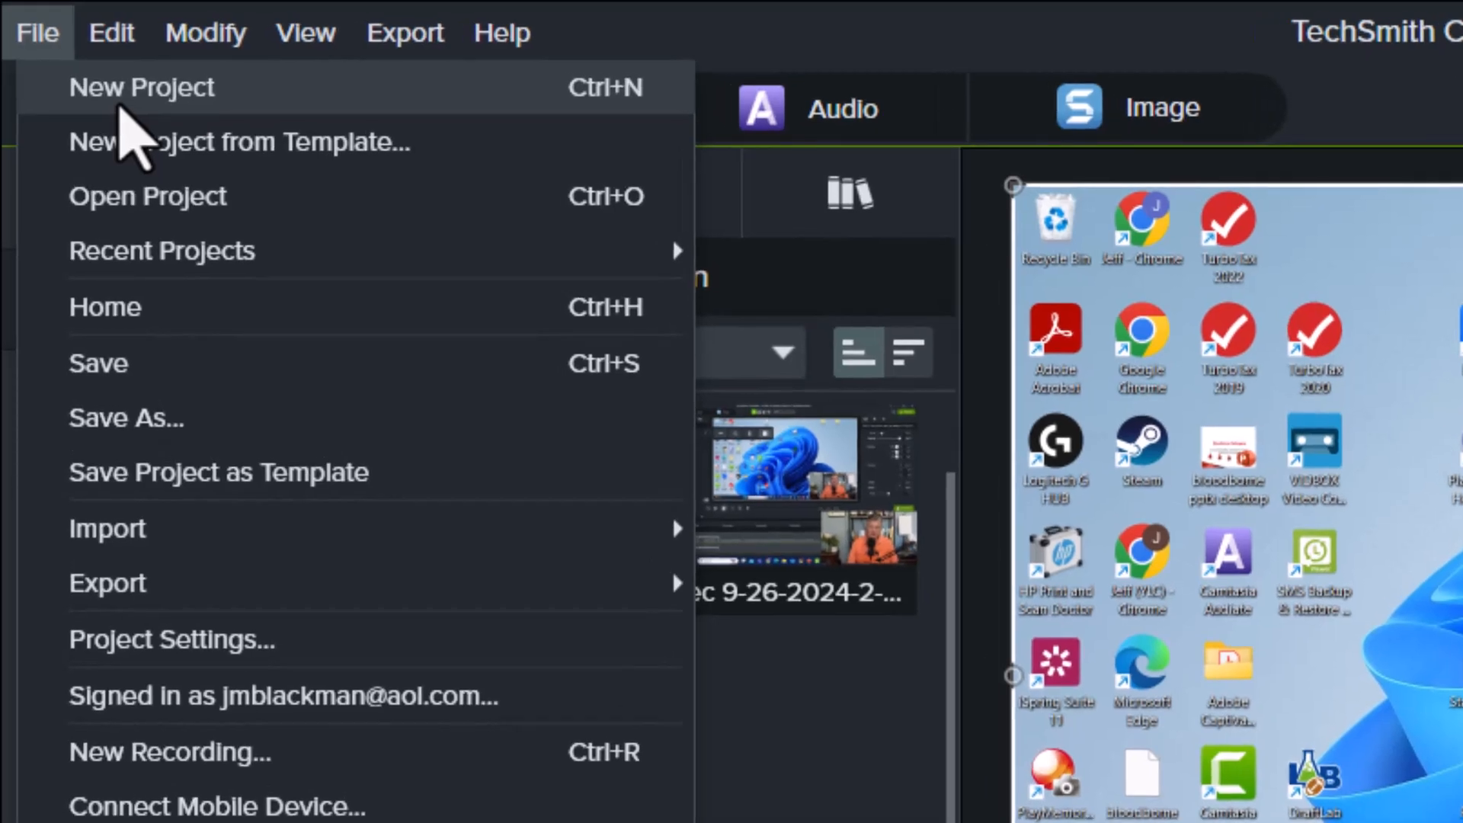
click(800, 686)
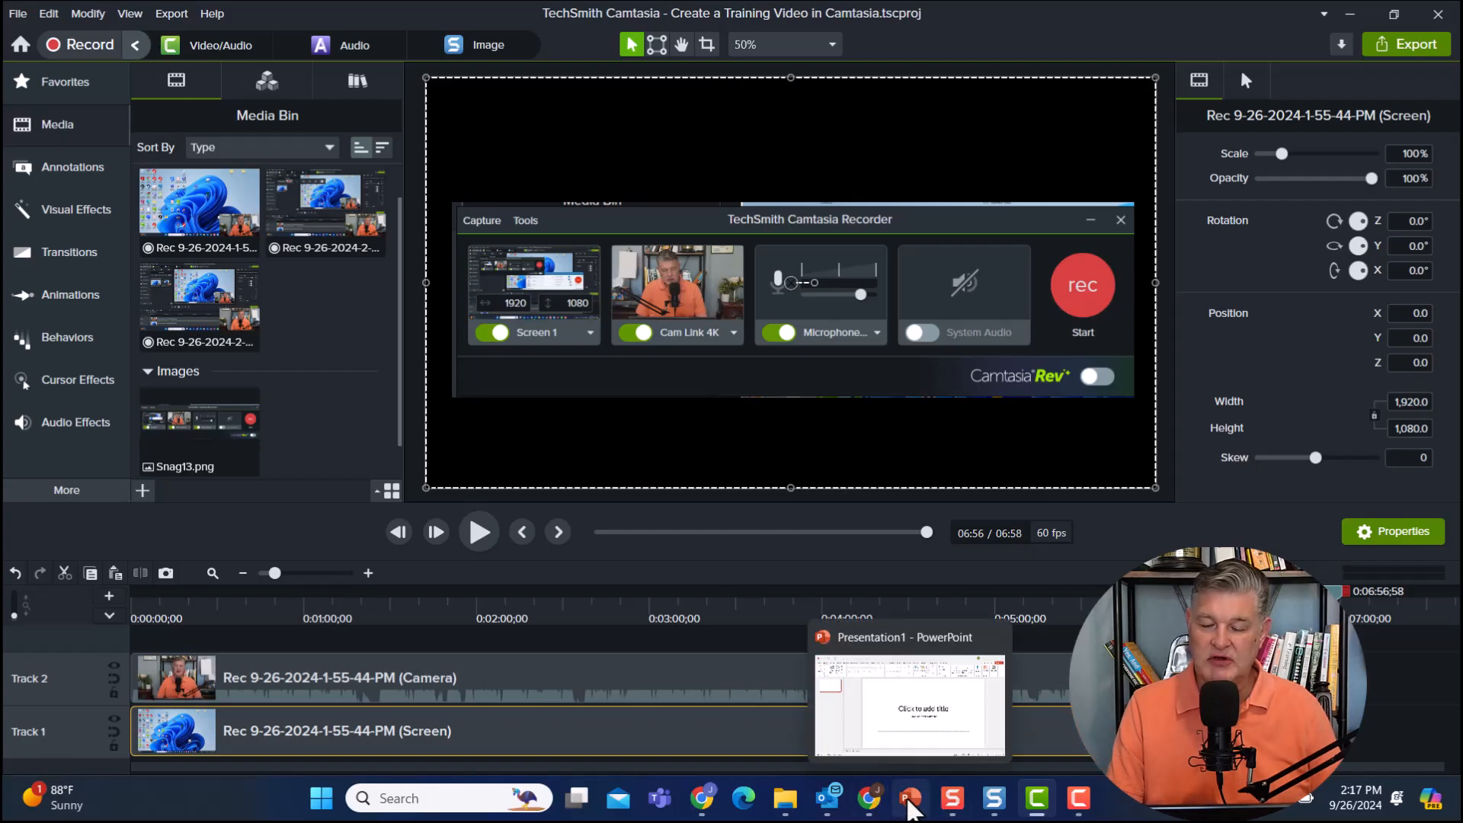
Switch to the open blank PowerPoint presentation.
click(905, 809)
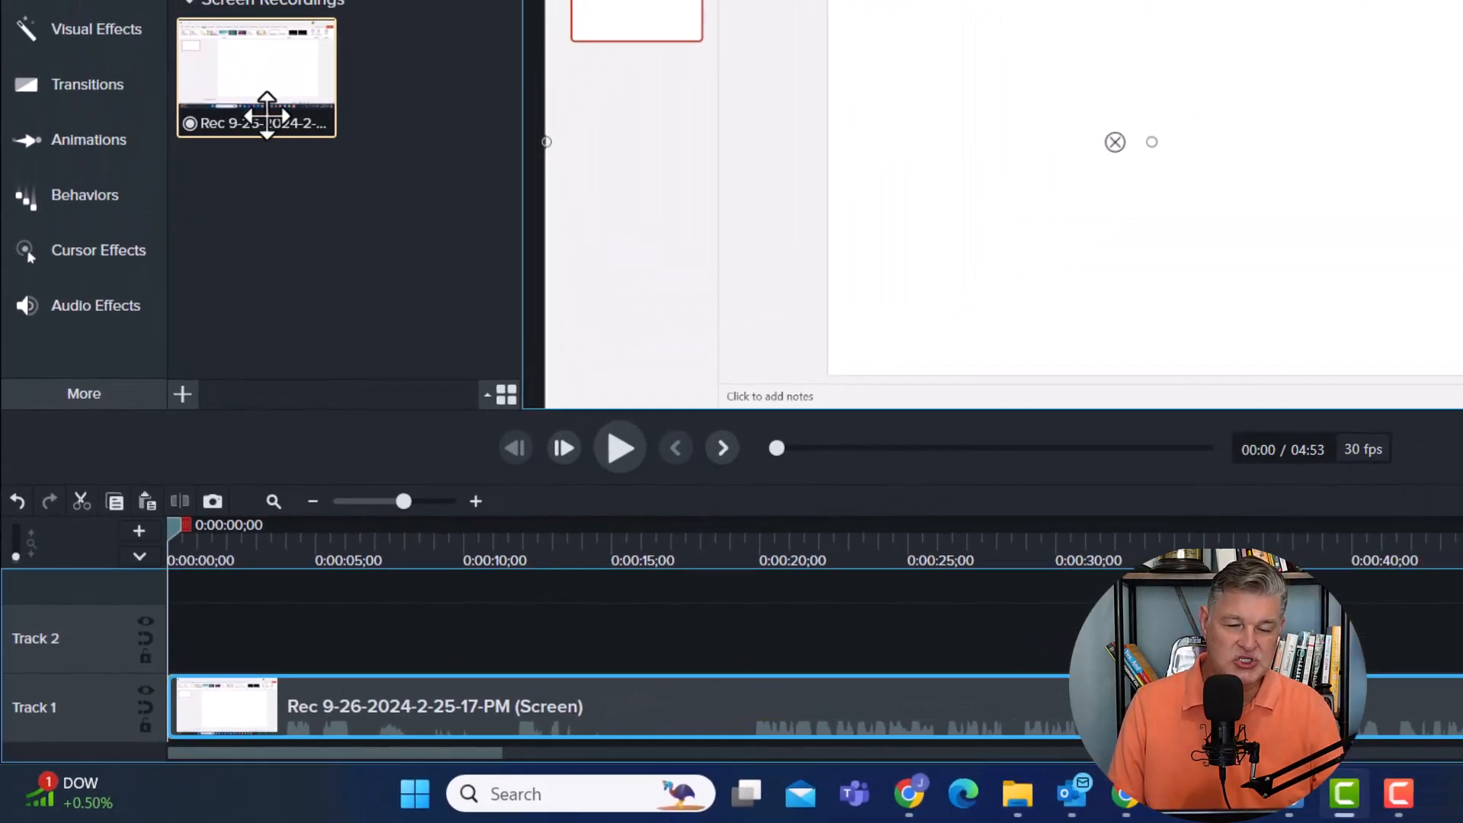
Place the screen recording at the start of Track 1 and play its opening seconds from the beginning.
drag(267, 116, 657, 533)
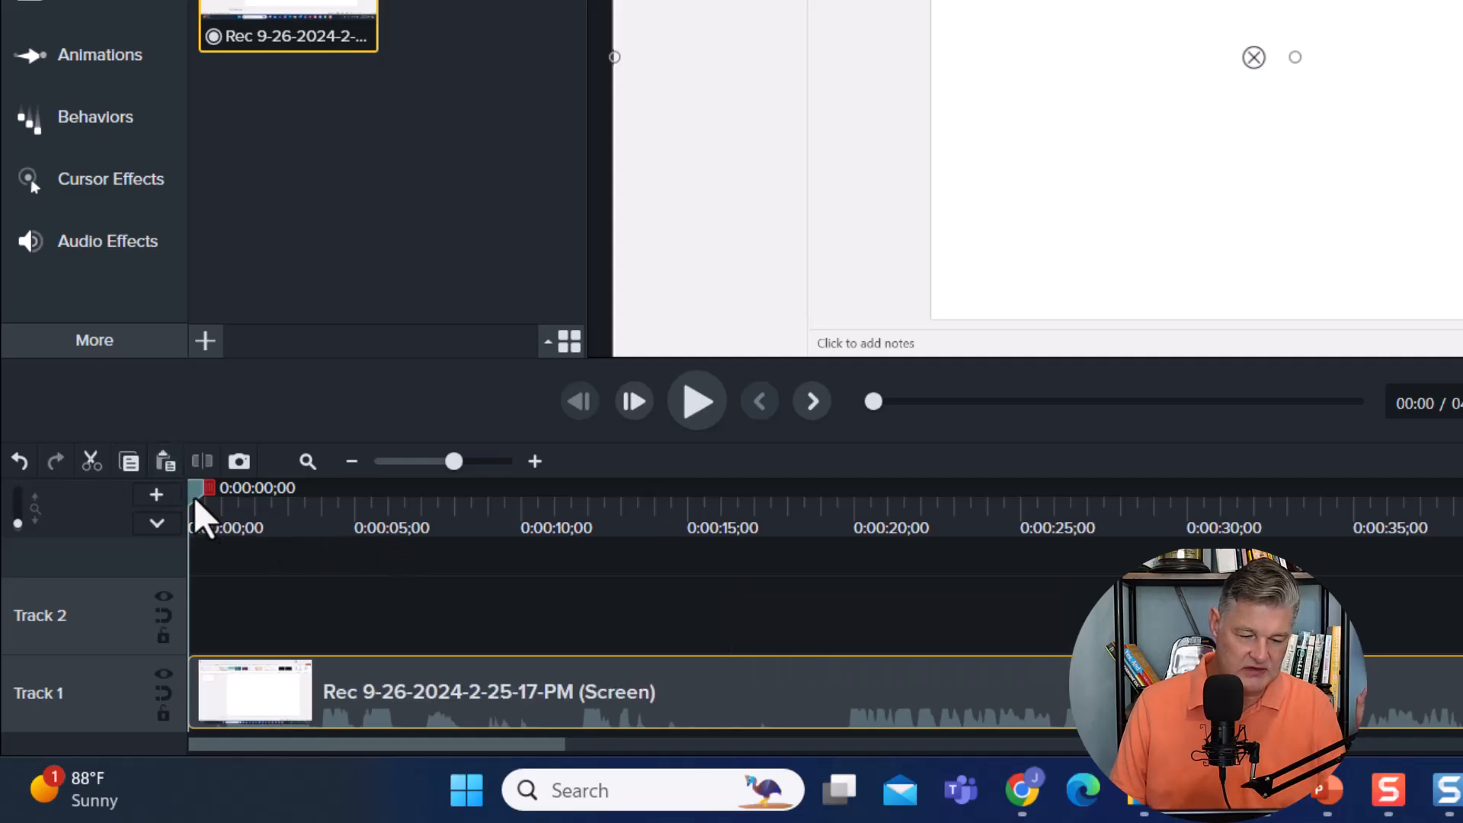
mouse_move(197, 507)
mouse_down()
mouse_move(330, 529)
mouse_move(284, 500)
mouse_move(712, 542)
mouse_move(1455, 503)
mouse_move(653, 545)
mouse_move(346, 496)
mouse_move(197, 495)
mouse_up()
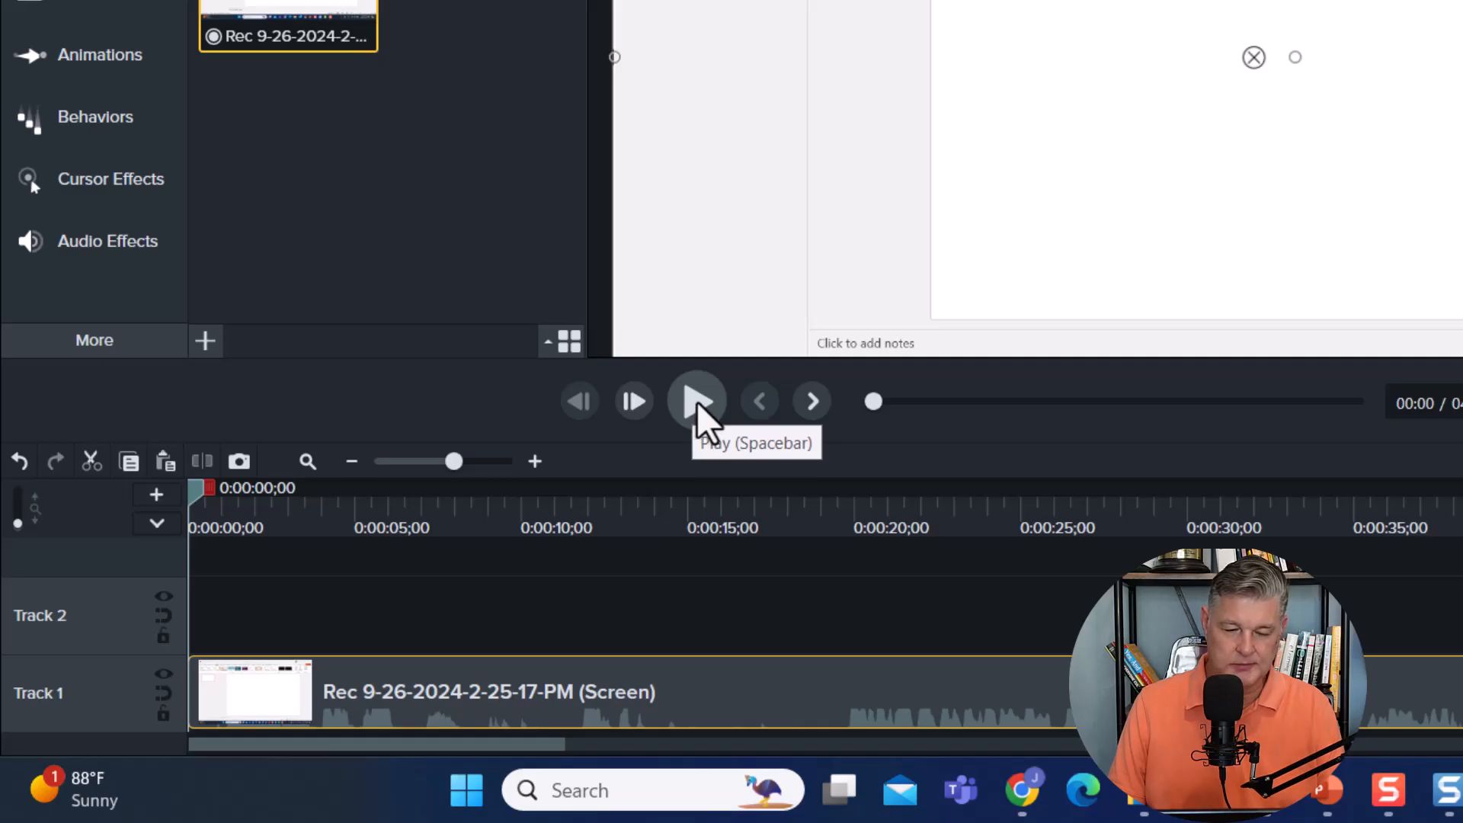
click(695, 404)
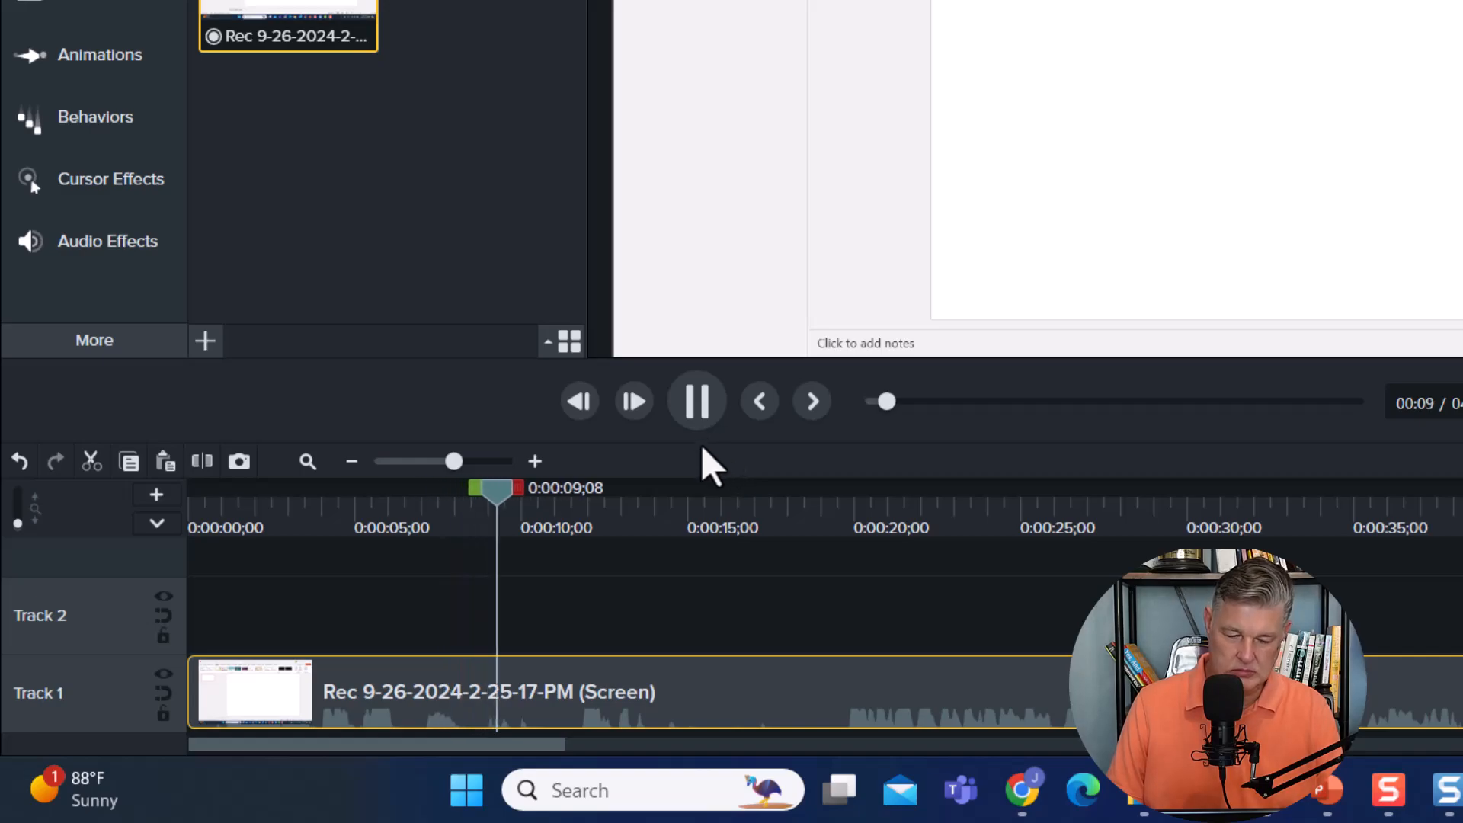
key(space)
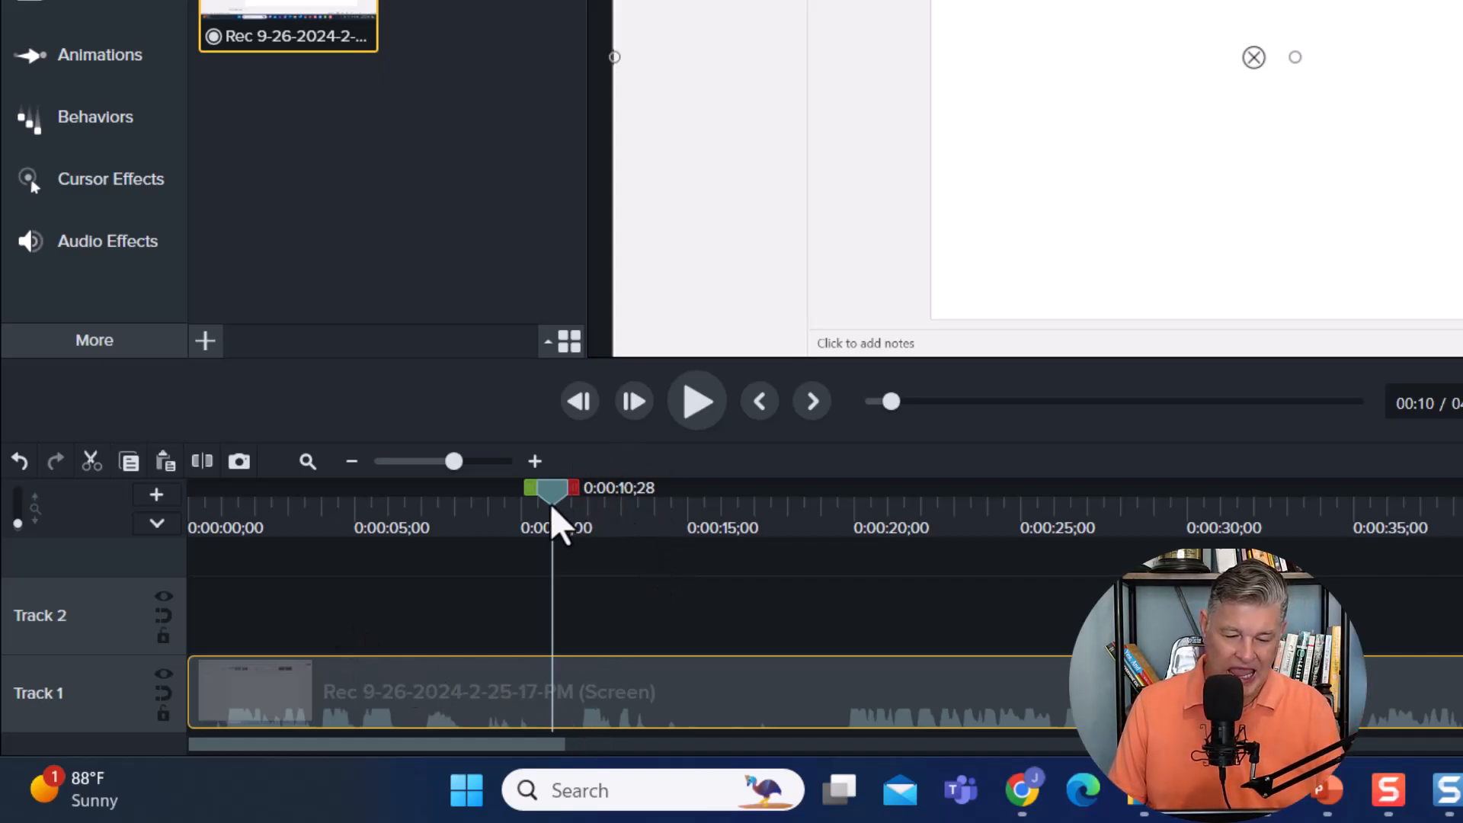
Split the Track 1 screen recording at 0:00:19;08, just before the second take of the narration.
click(752, 590)
click(826, 594)
click(855, 598)
click(830, 603)
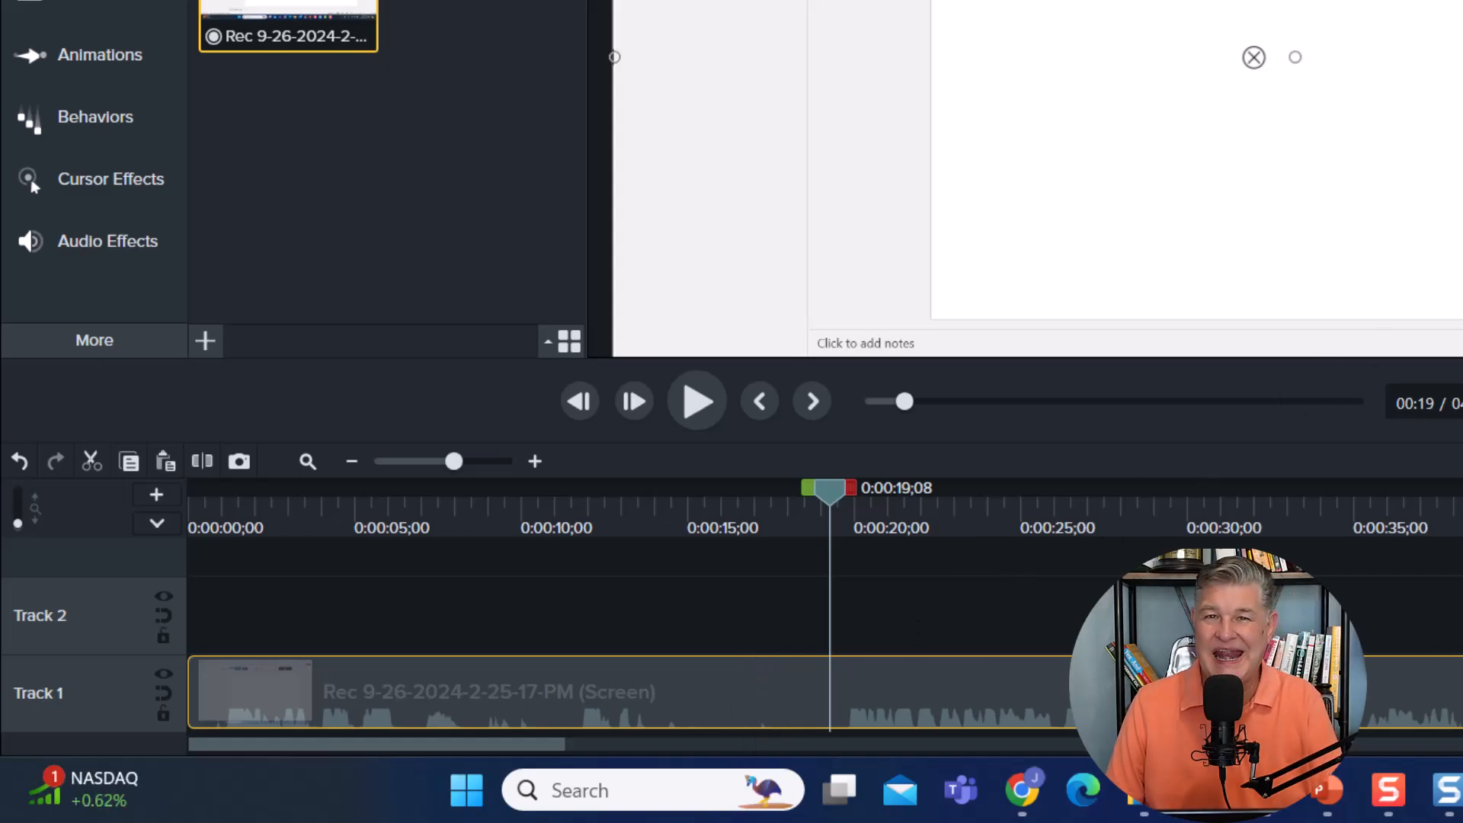
key(s)
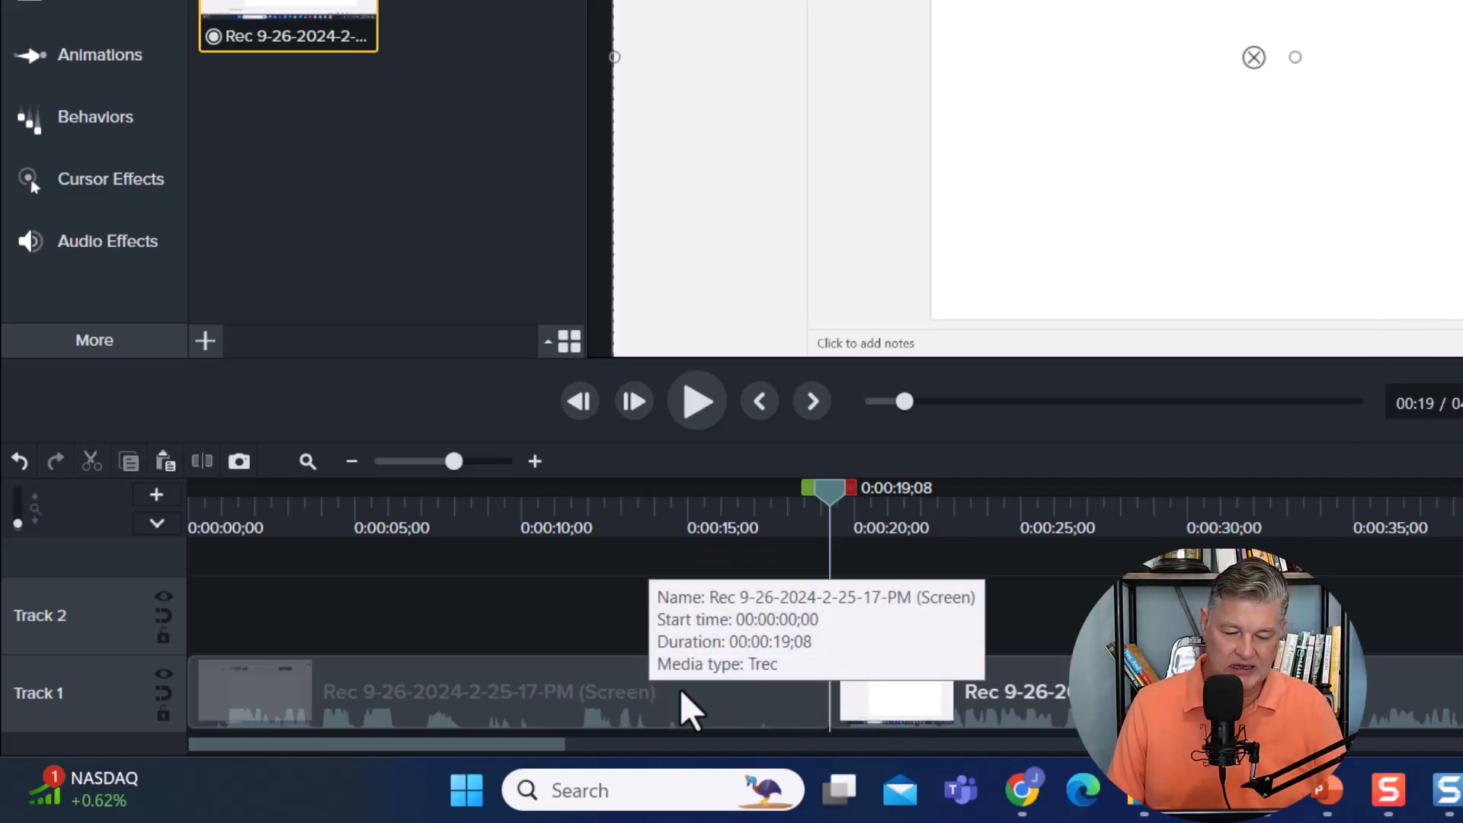
Ripple delete the section of the recording before the split, and undo that deletion.
click(690, 708)
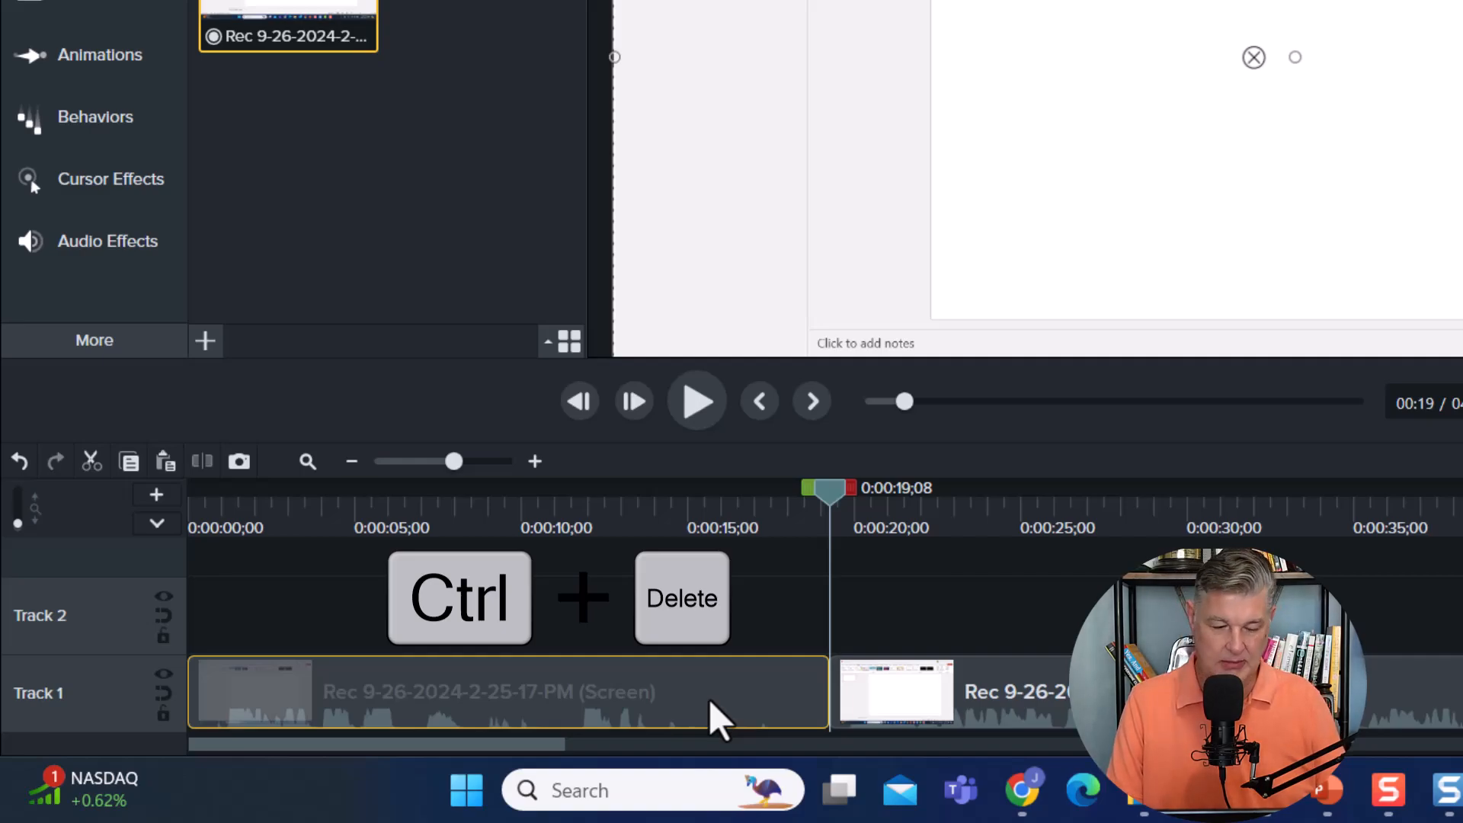
key(ctrl+Delete)
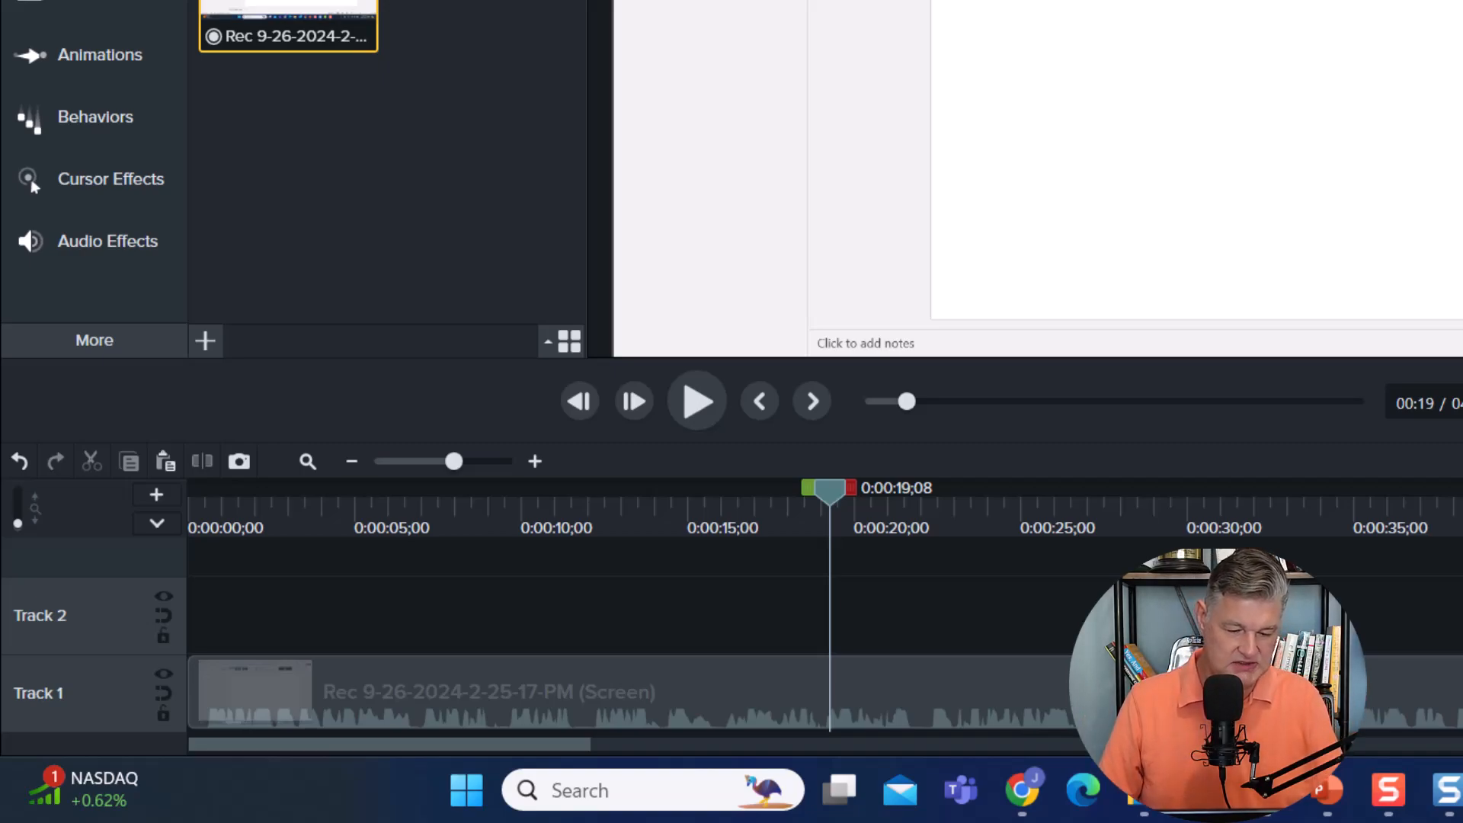
key(s)
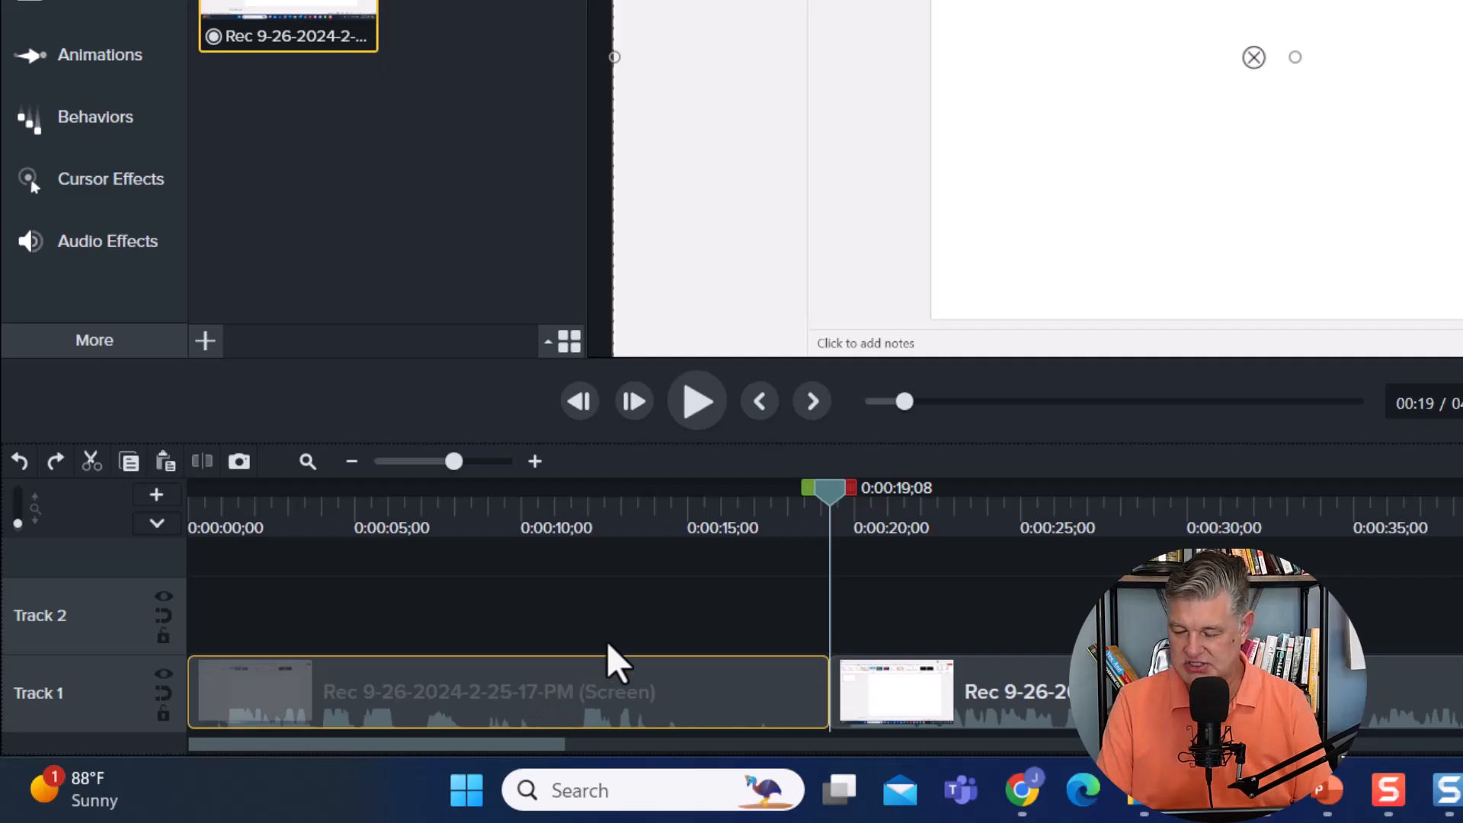
Delete the section before the split and slide the remaining clip to the start of Track 1.
key(Delete)
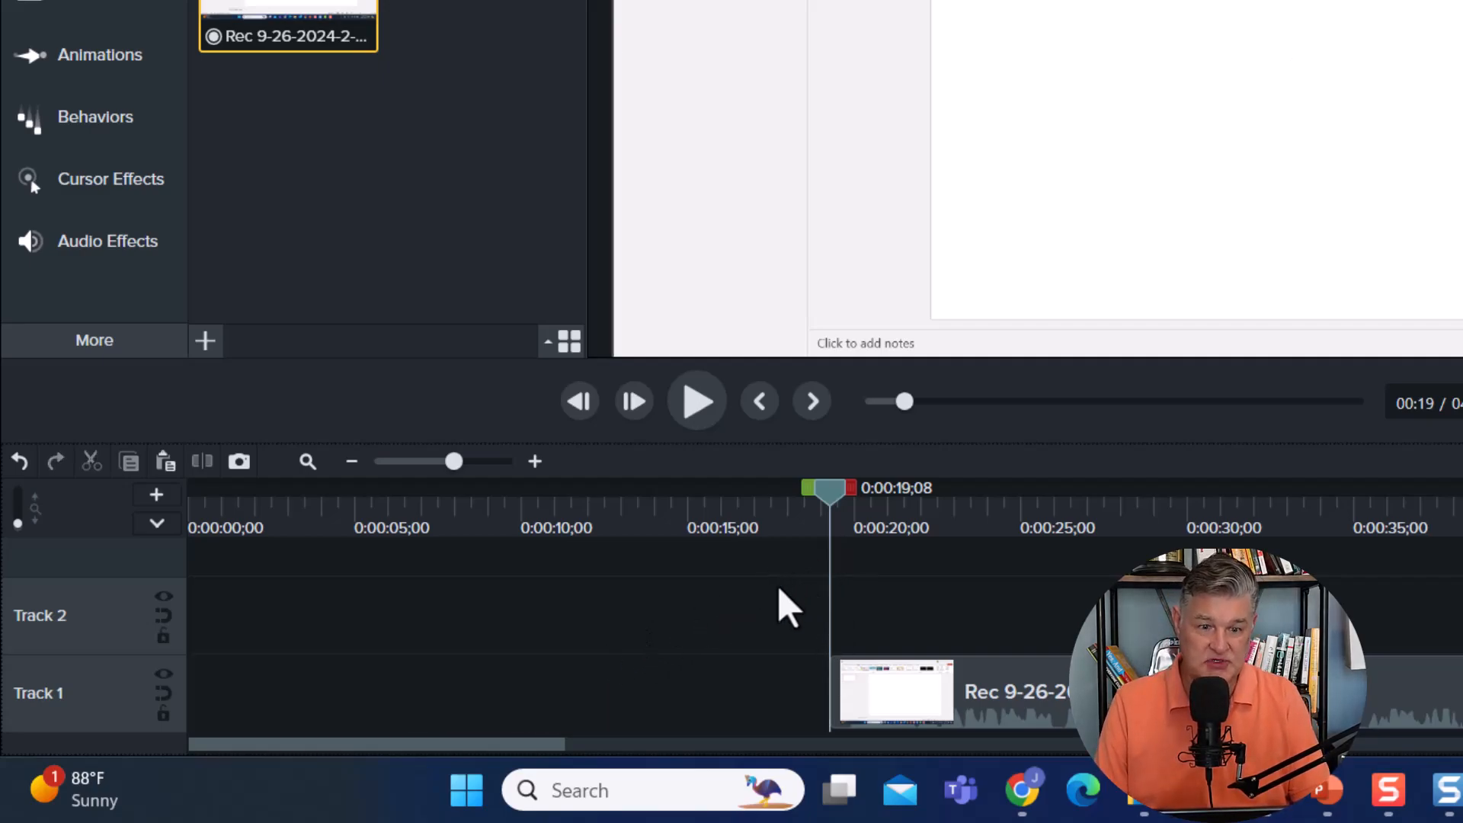
drag(831, 500, 1071, 533)
drag(899, 705, 152, 709)
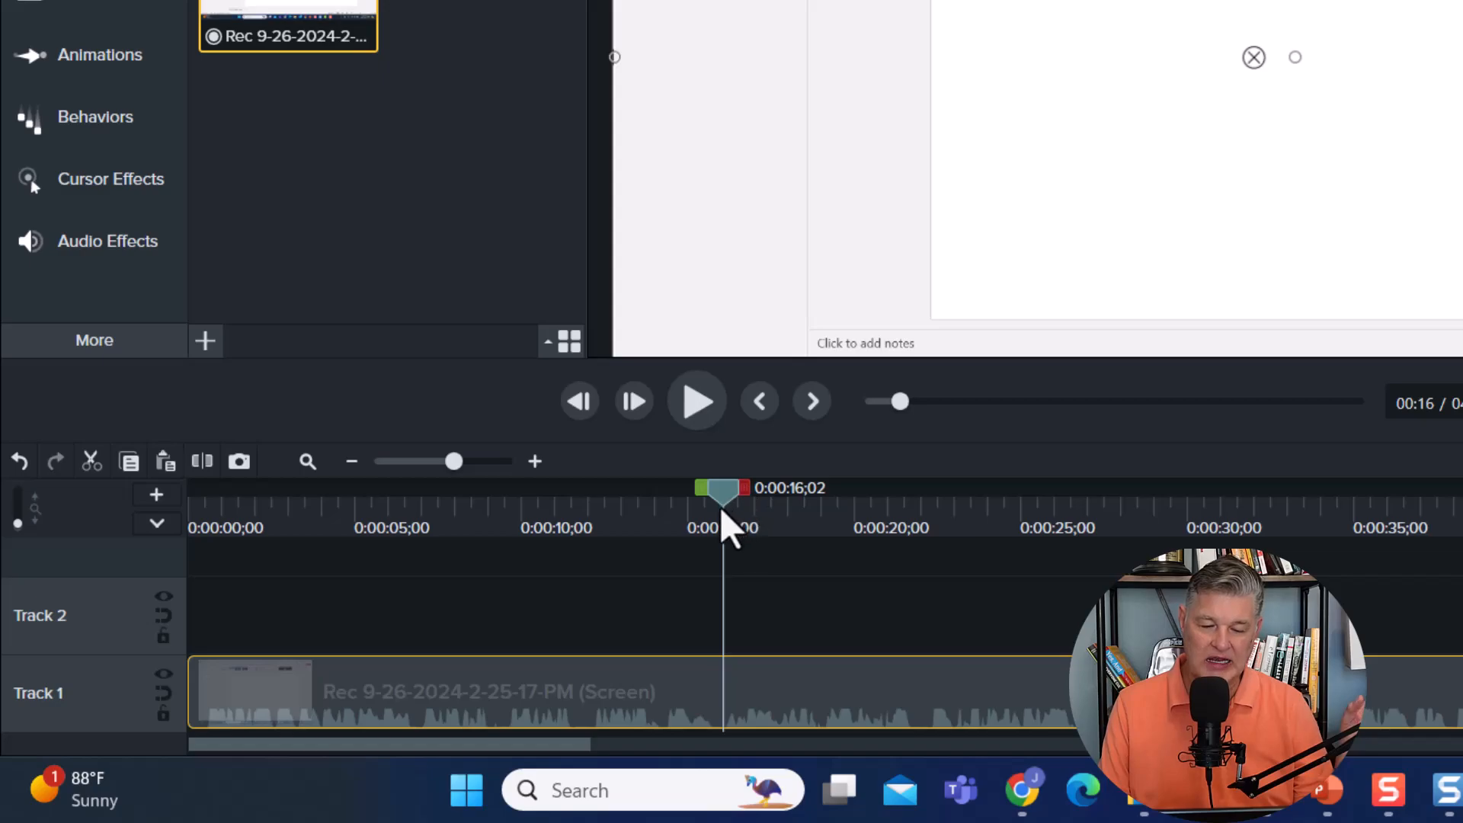
Open the recording's audio for editing in Audiate, saving the Camtasia project when asked.
drag(724, 494, 813, 545)
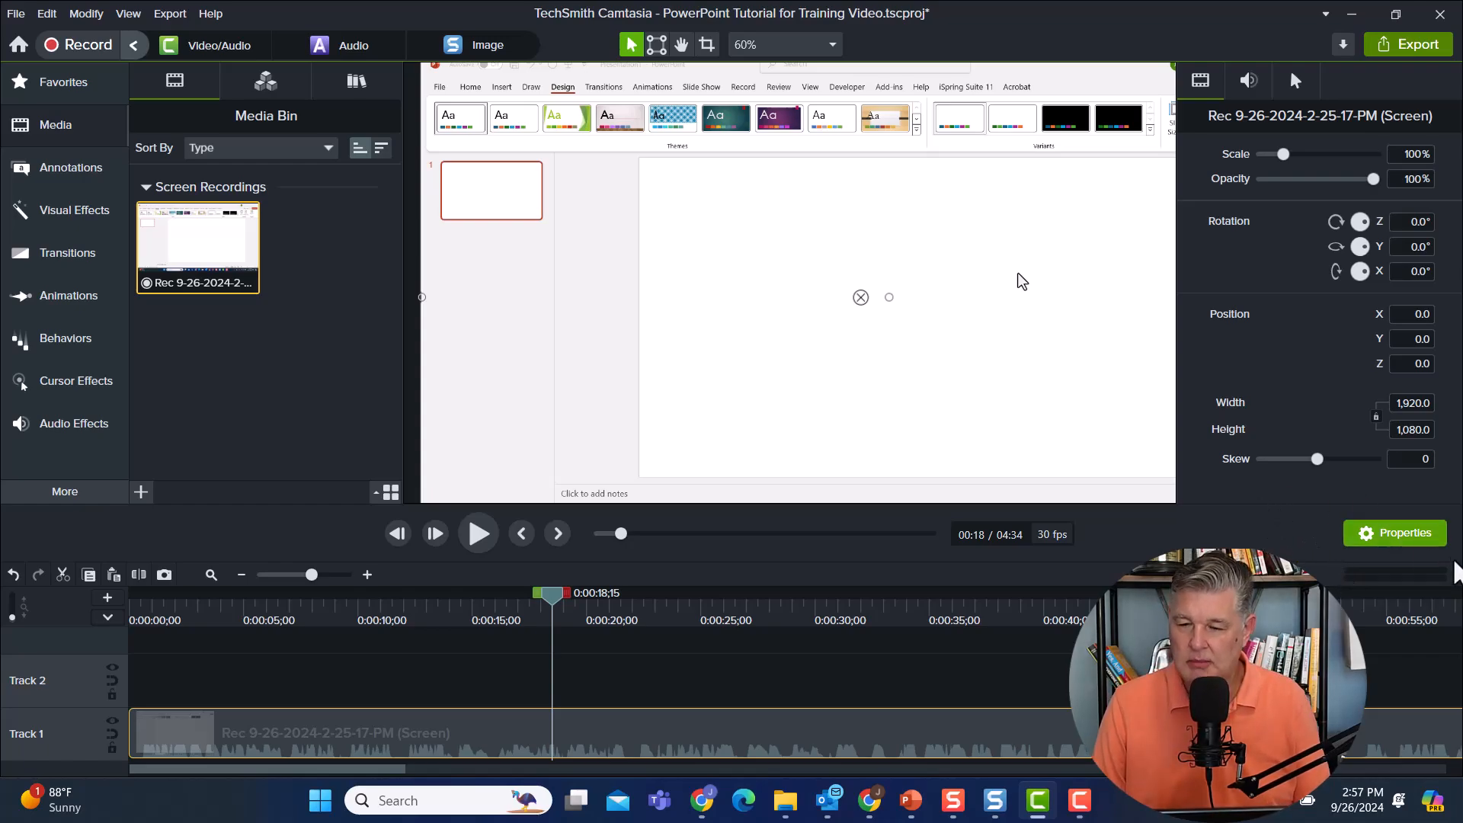
click(1250, 84)
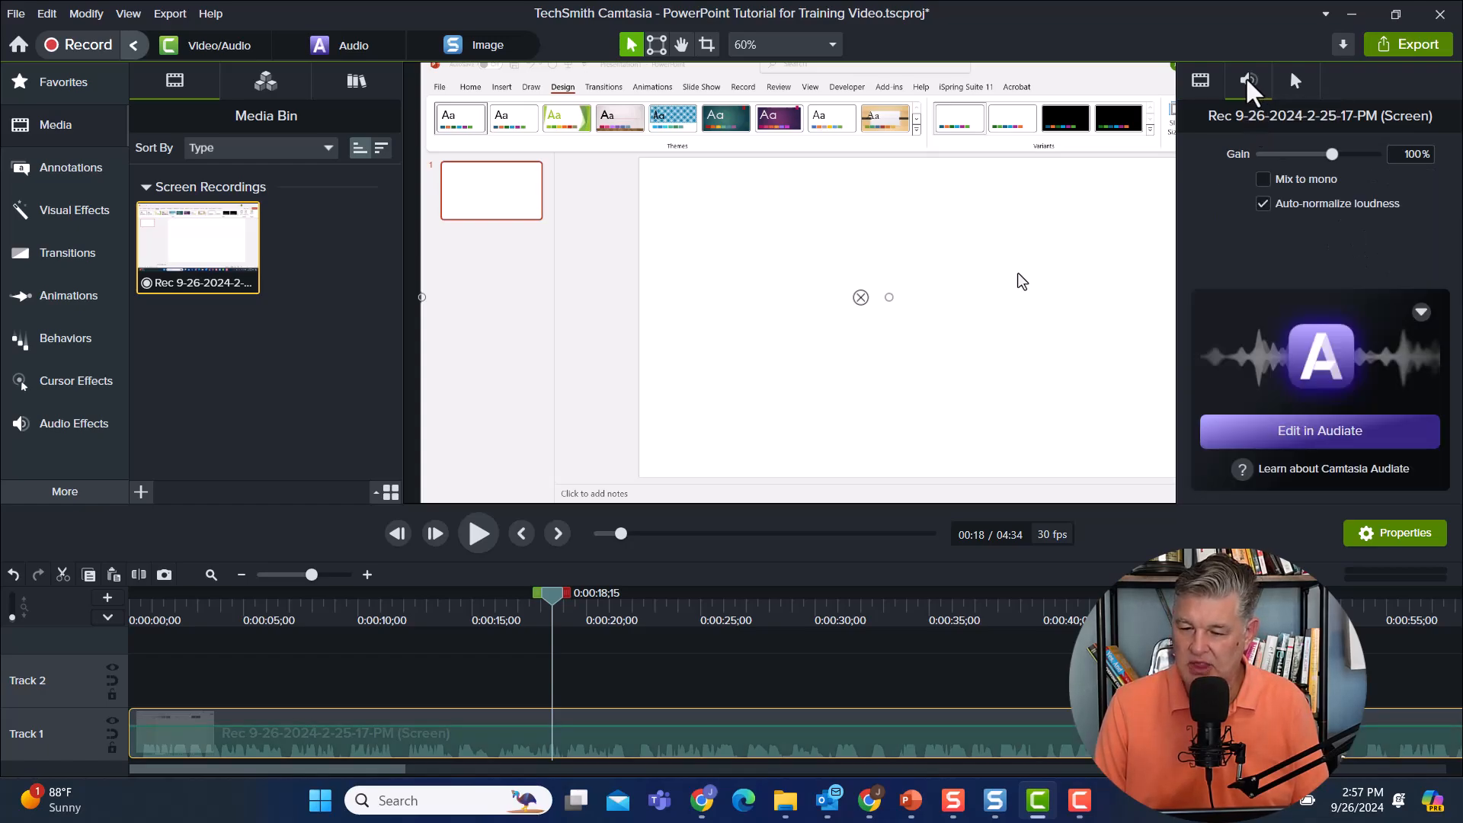
click(1336, 434)
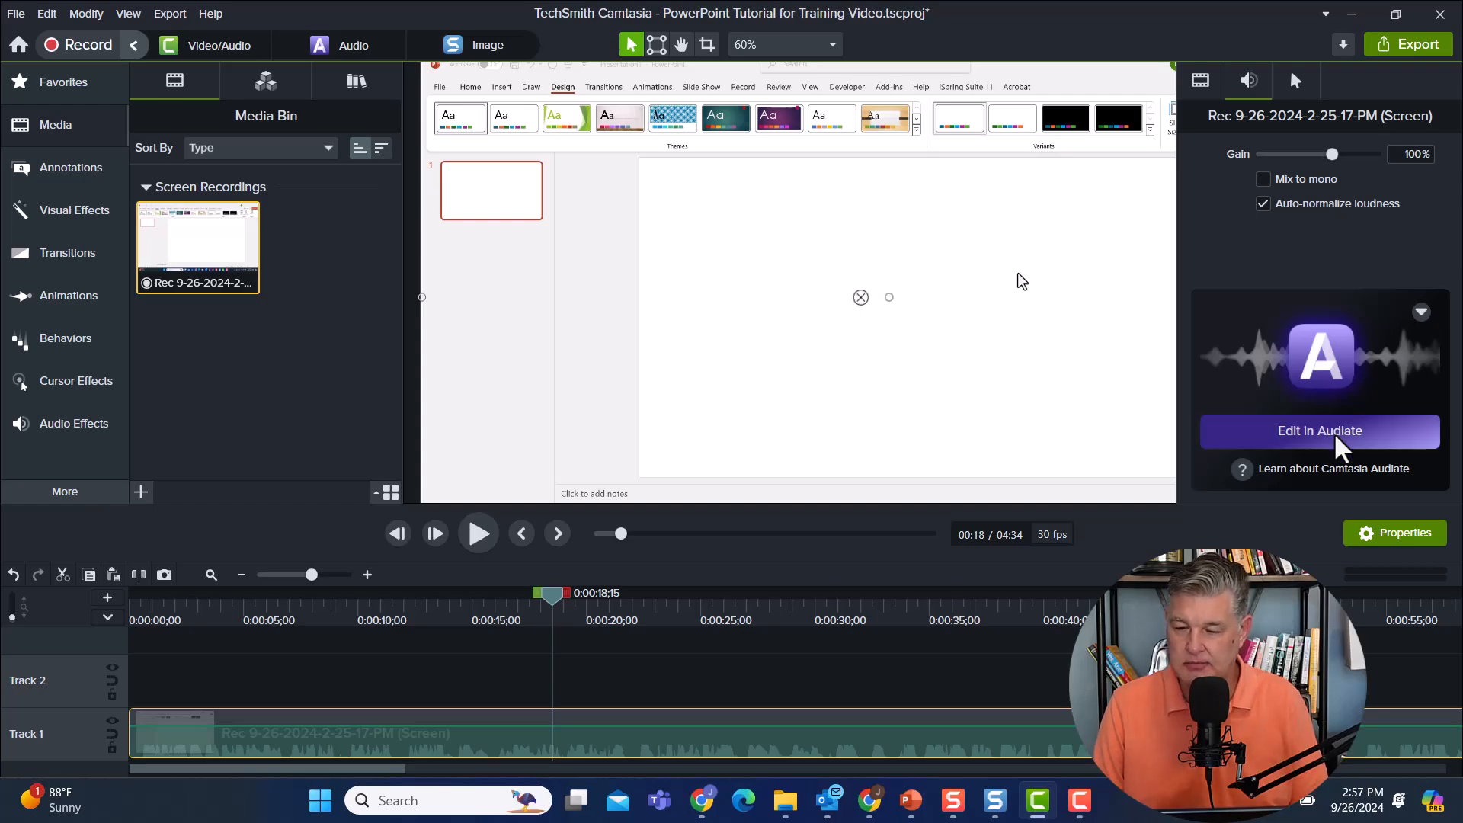
click(1336, 439)
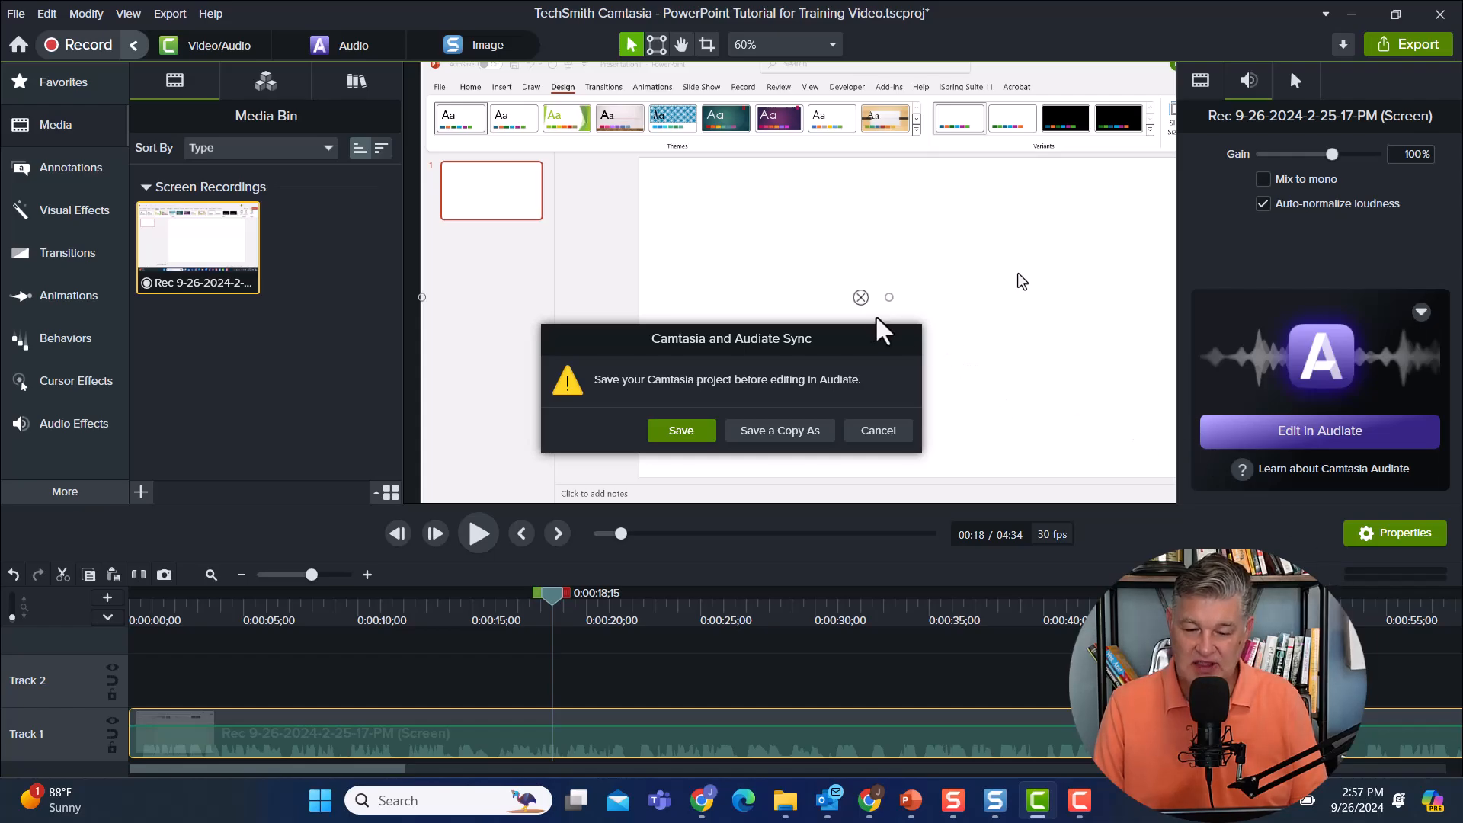
click(682, 431)
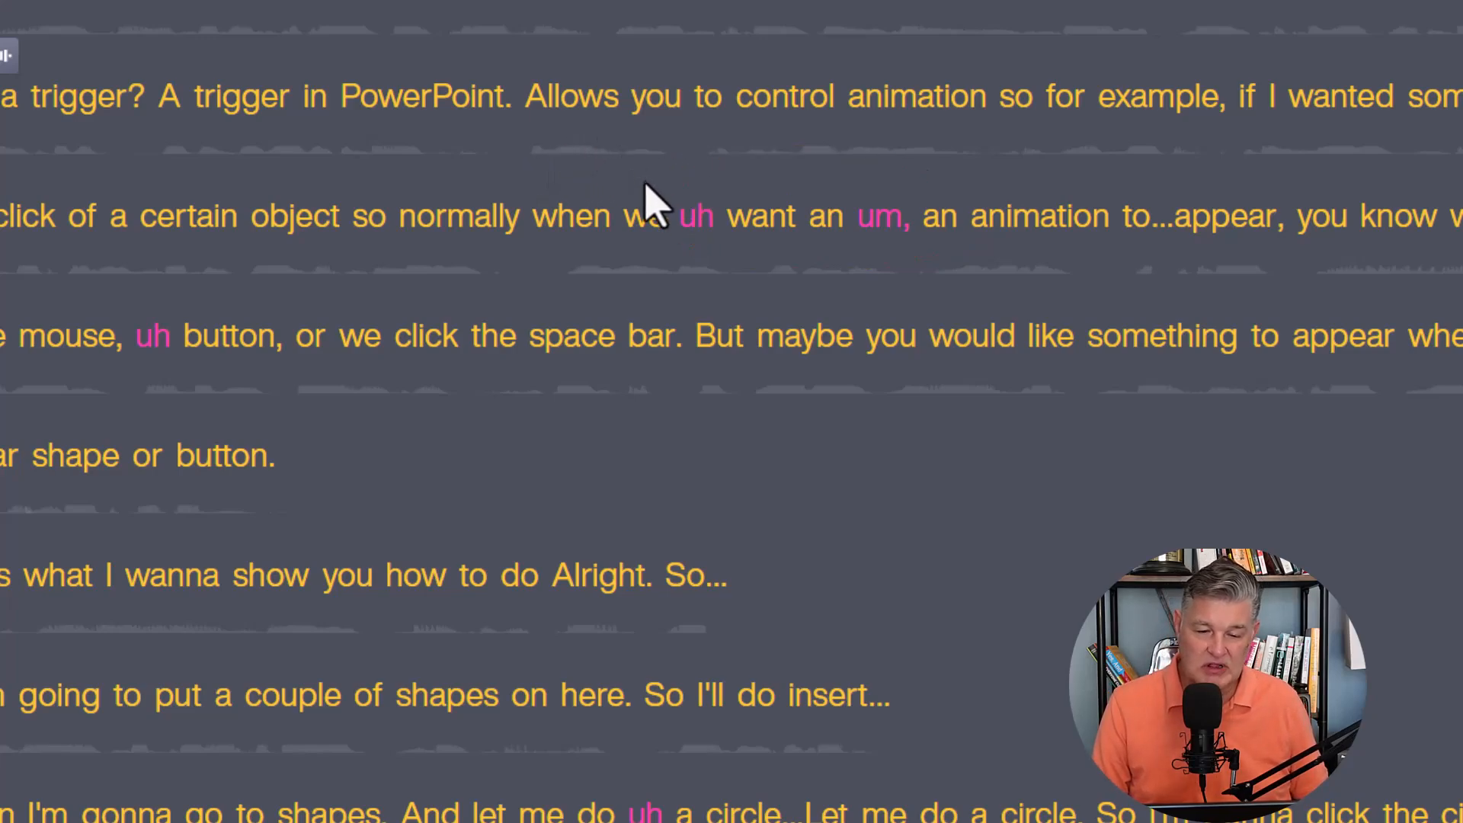
Delete "uh" and "an um" around "when we want" in the transcript and play back some of the edited audio.
double_click(695, 216)
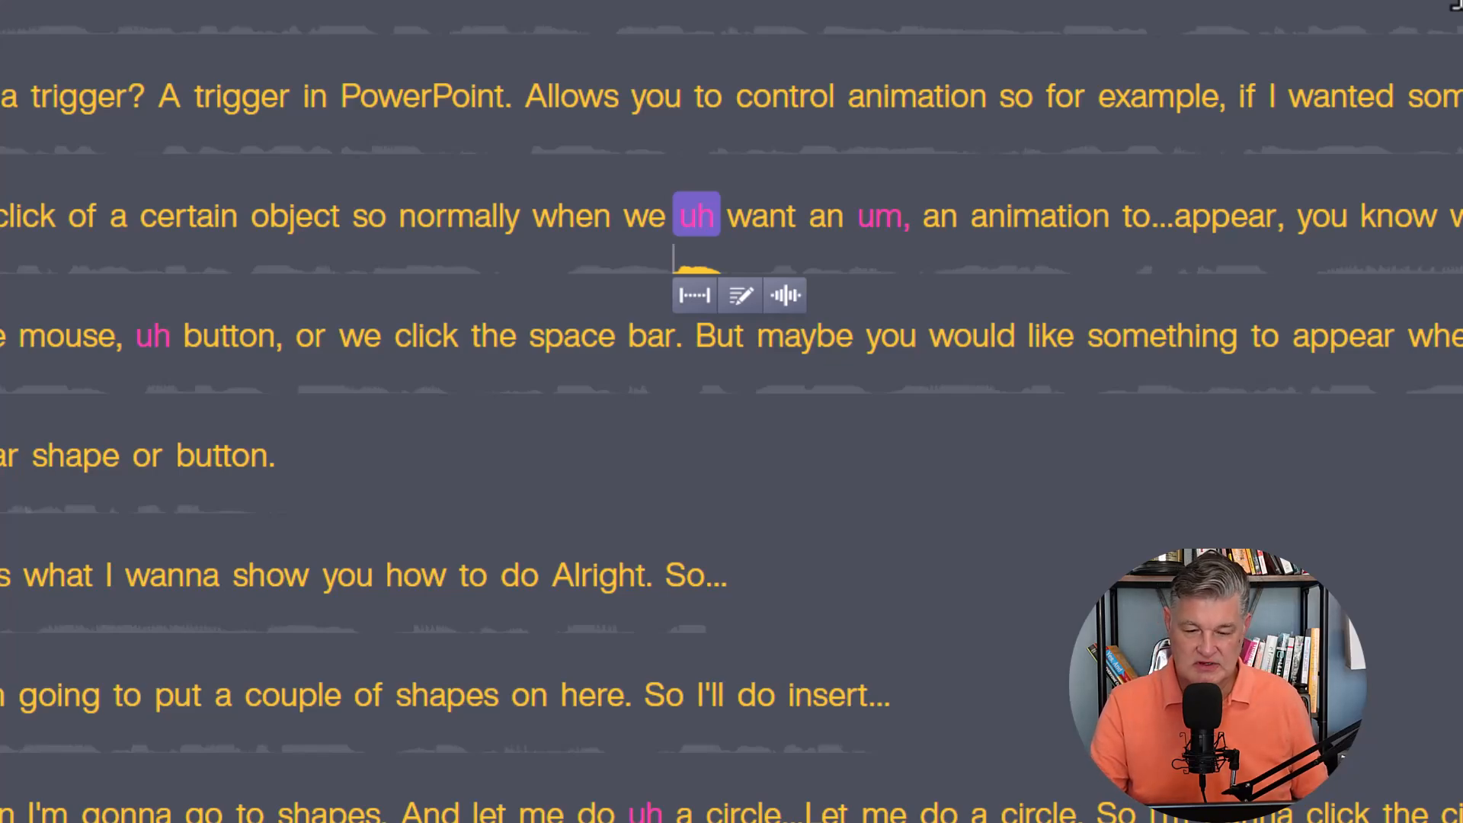
key(BackSpace)
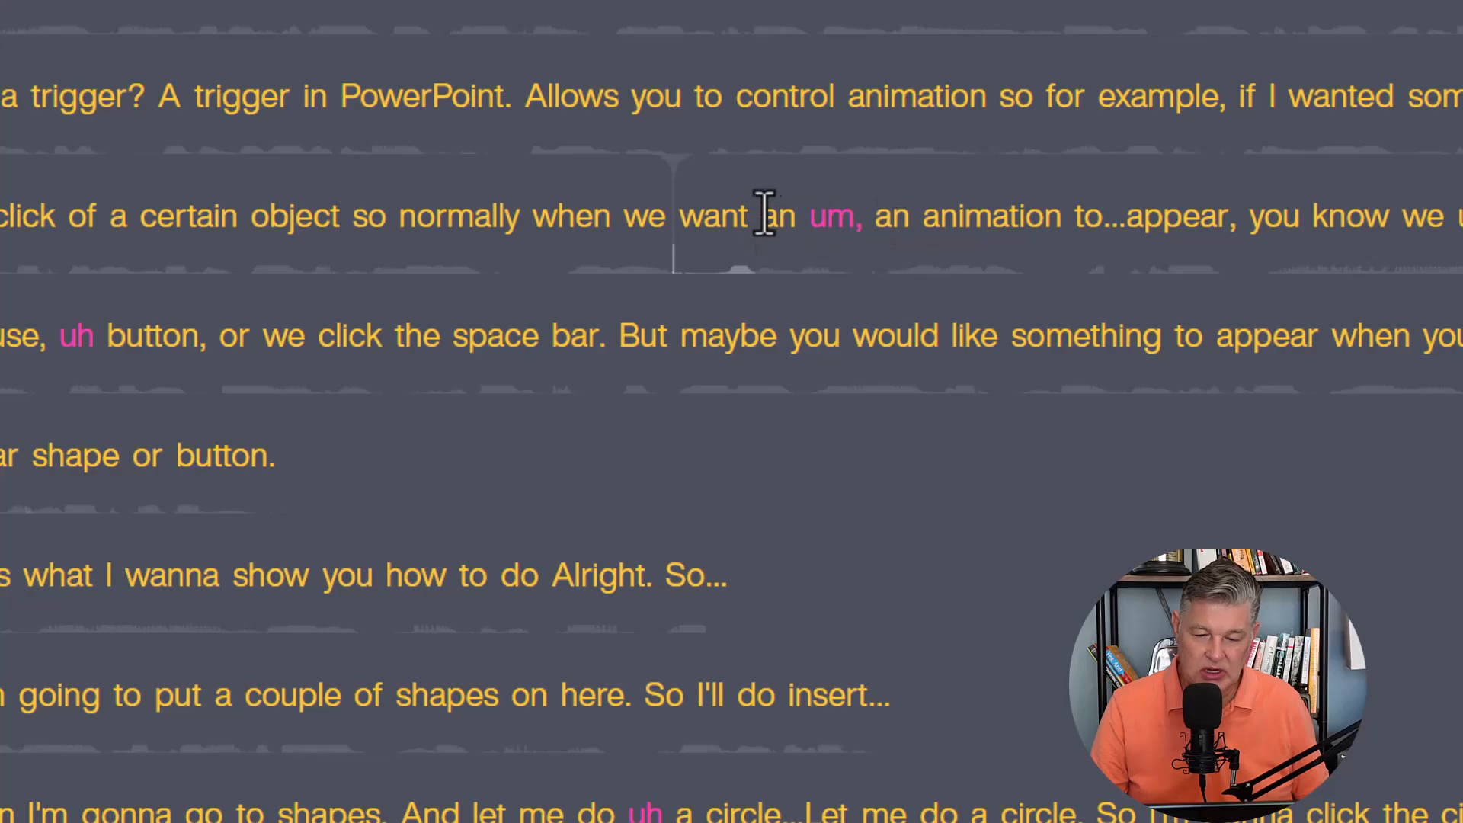
drag(765, 216, 827, 216)
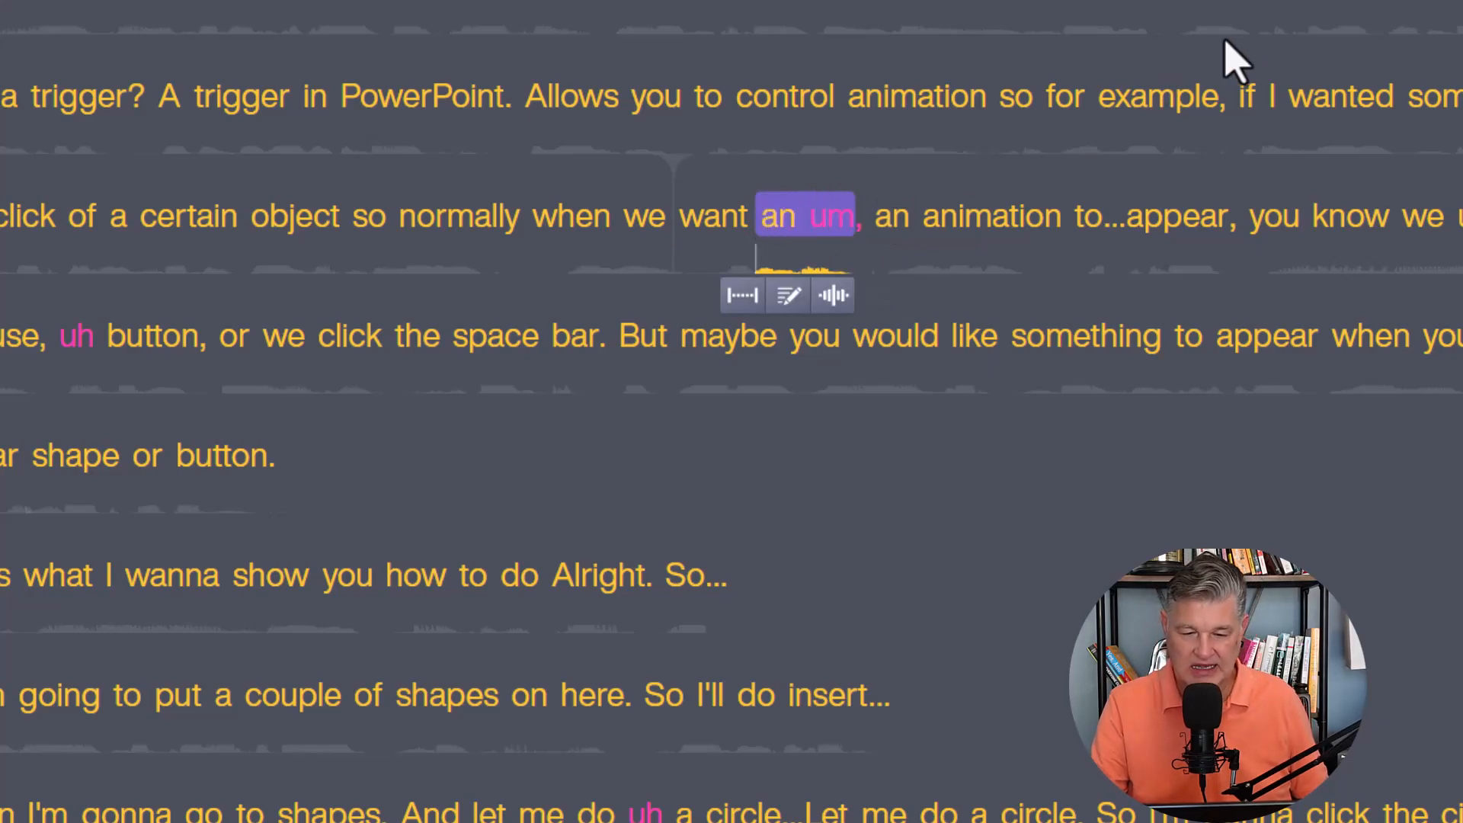
key(BackSpace)
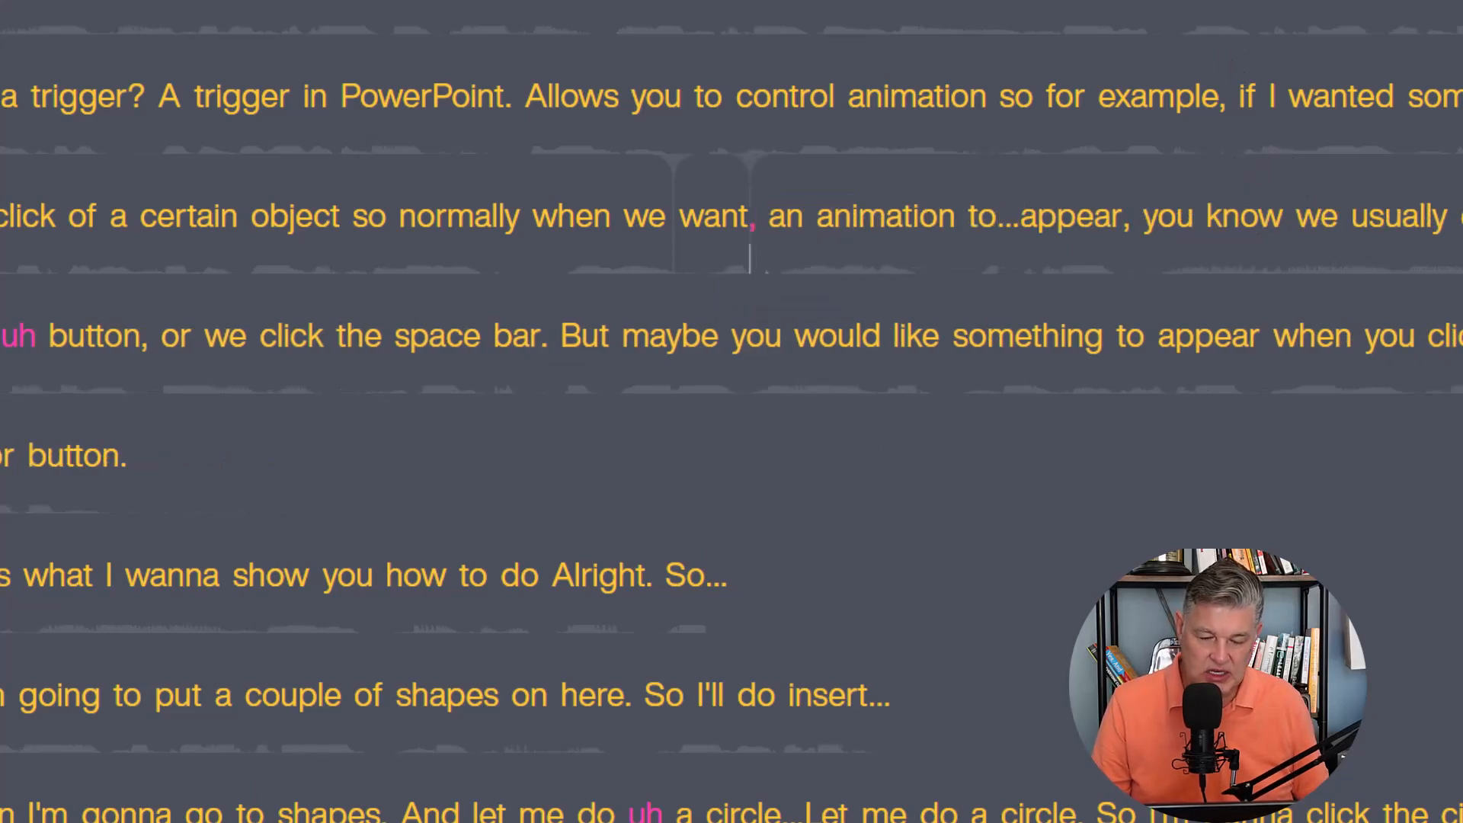
key(space)
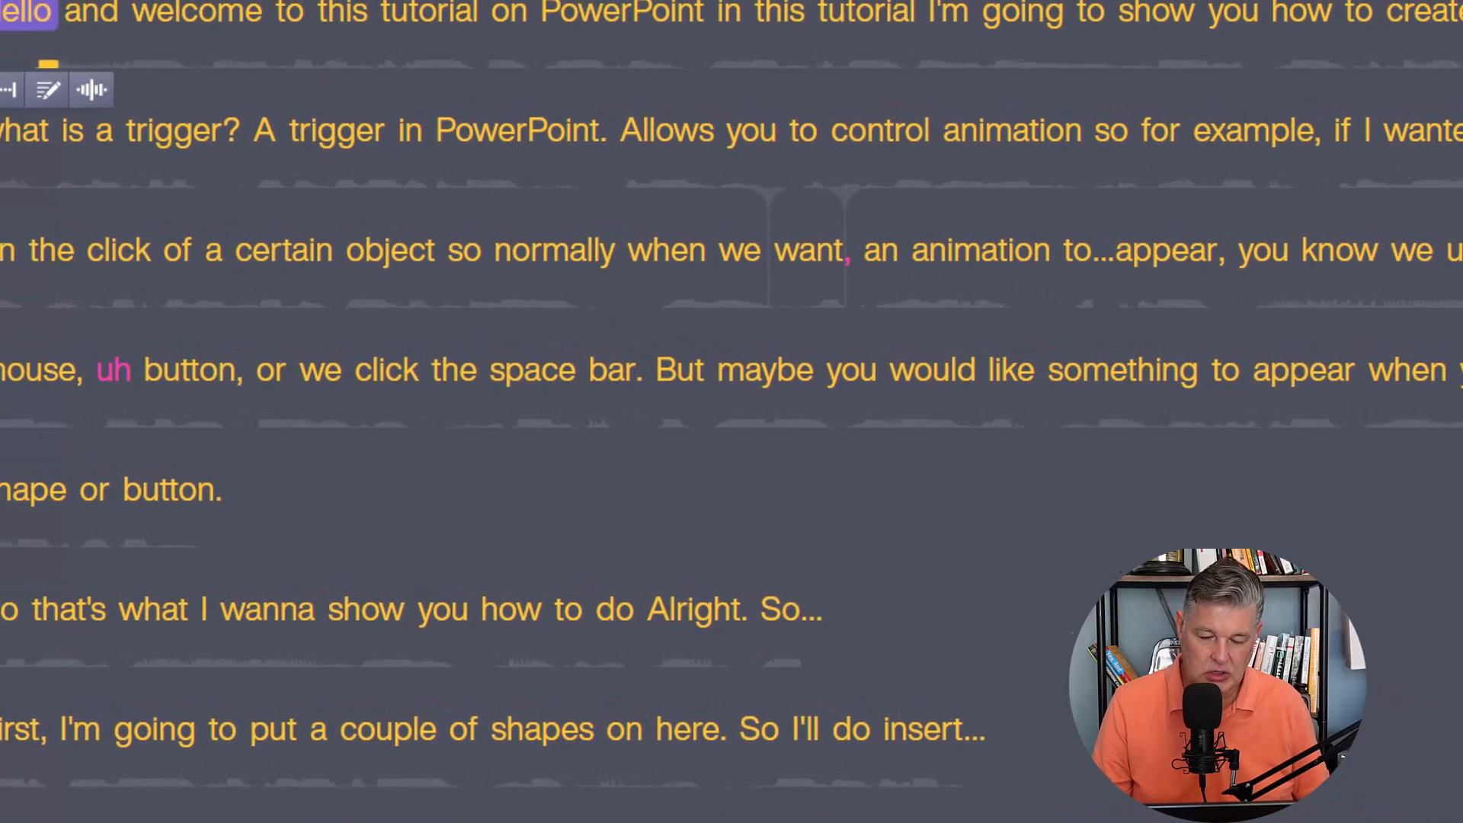
key(space)
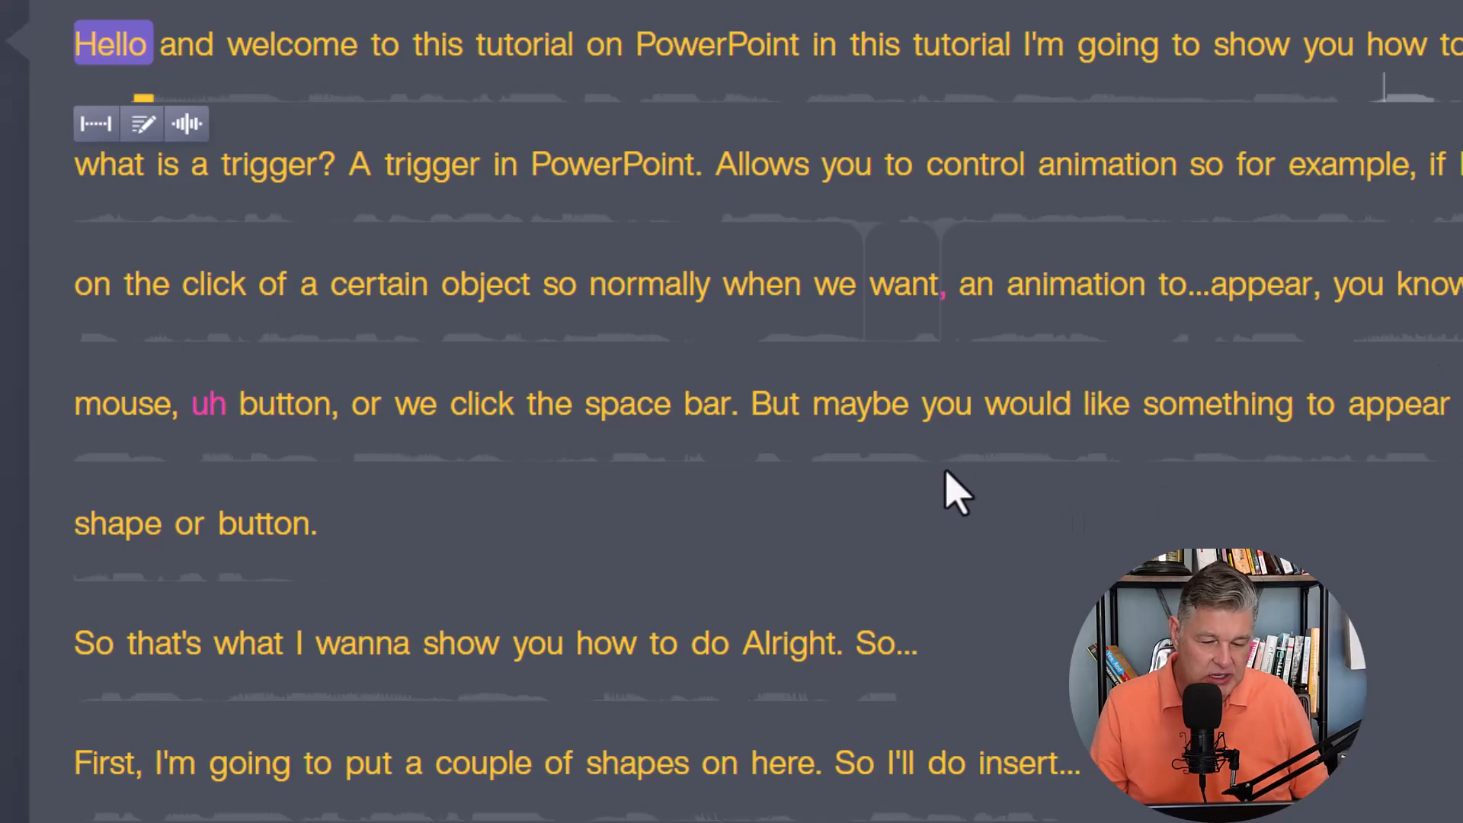
Delete "Alright. So..." after "show you how to do" and the "uh" before "a circle" in the transcript.
scroll(976, 474, down, 4)
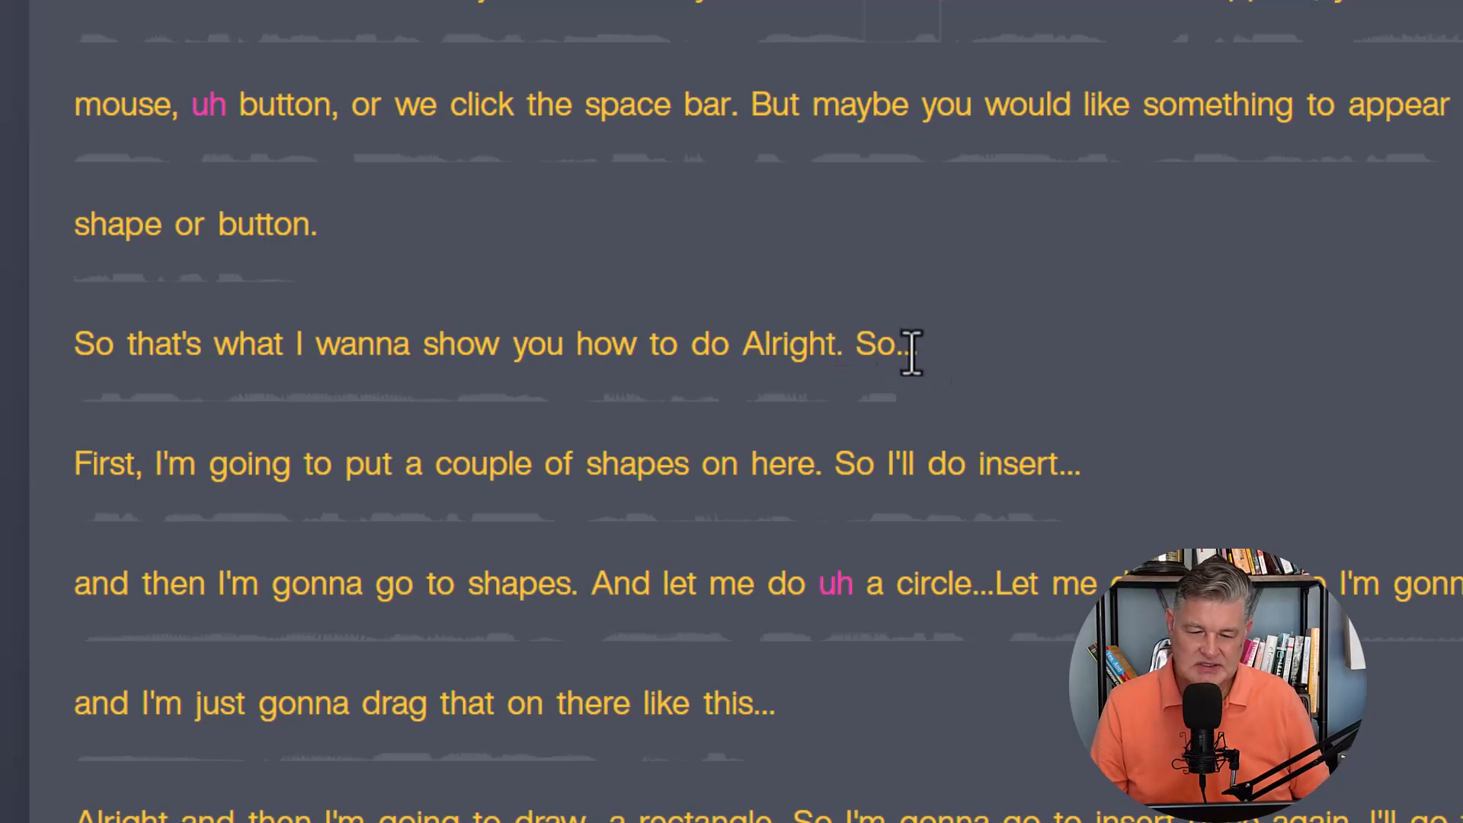
drag(915, 349, 755, 335)
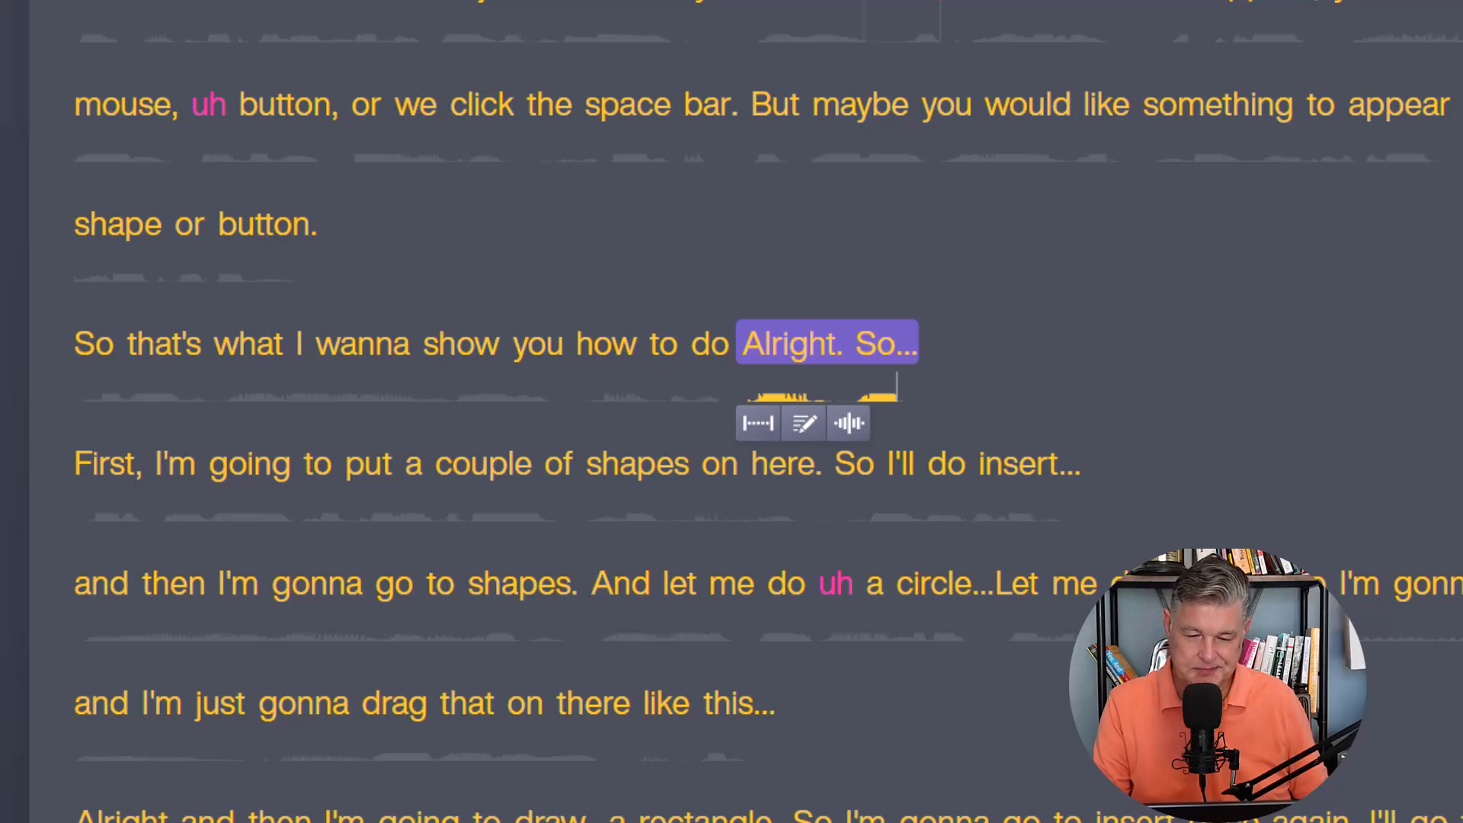
key(Delete)
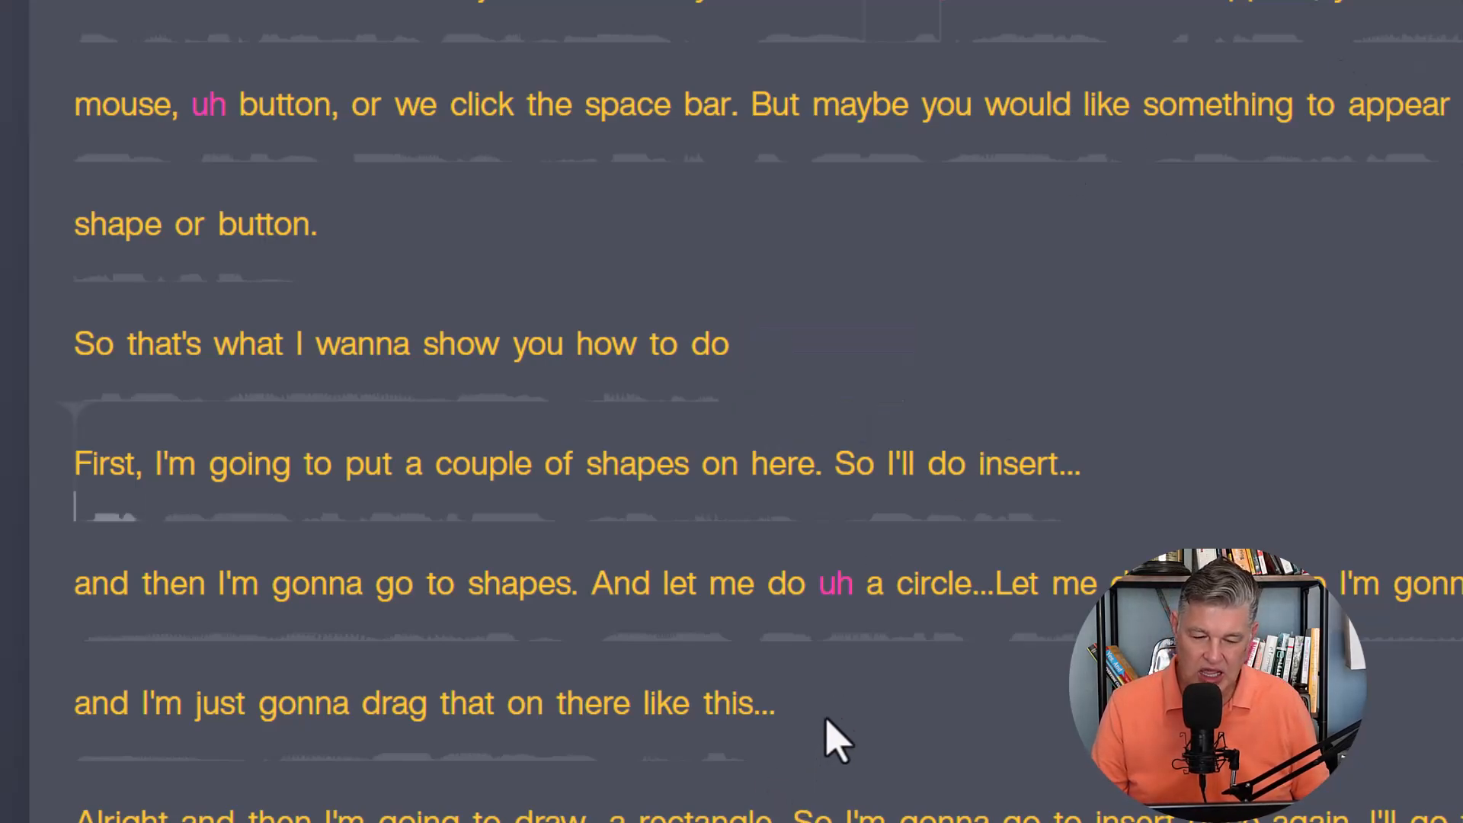
double_click(842, 586)
key(BackSpace)
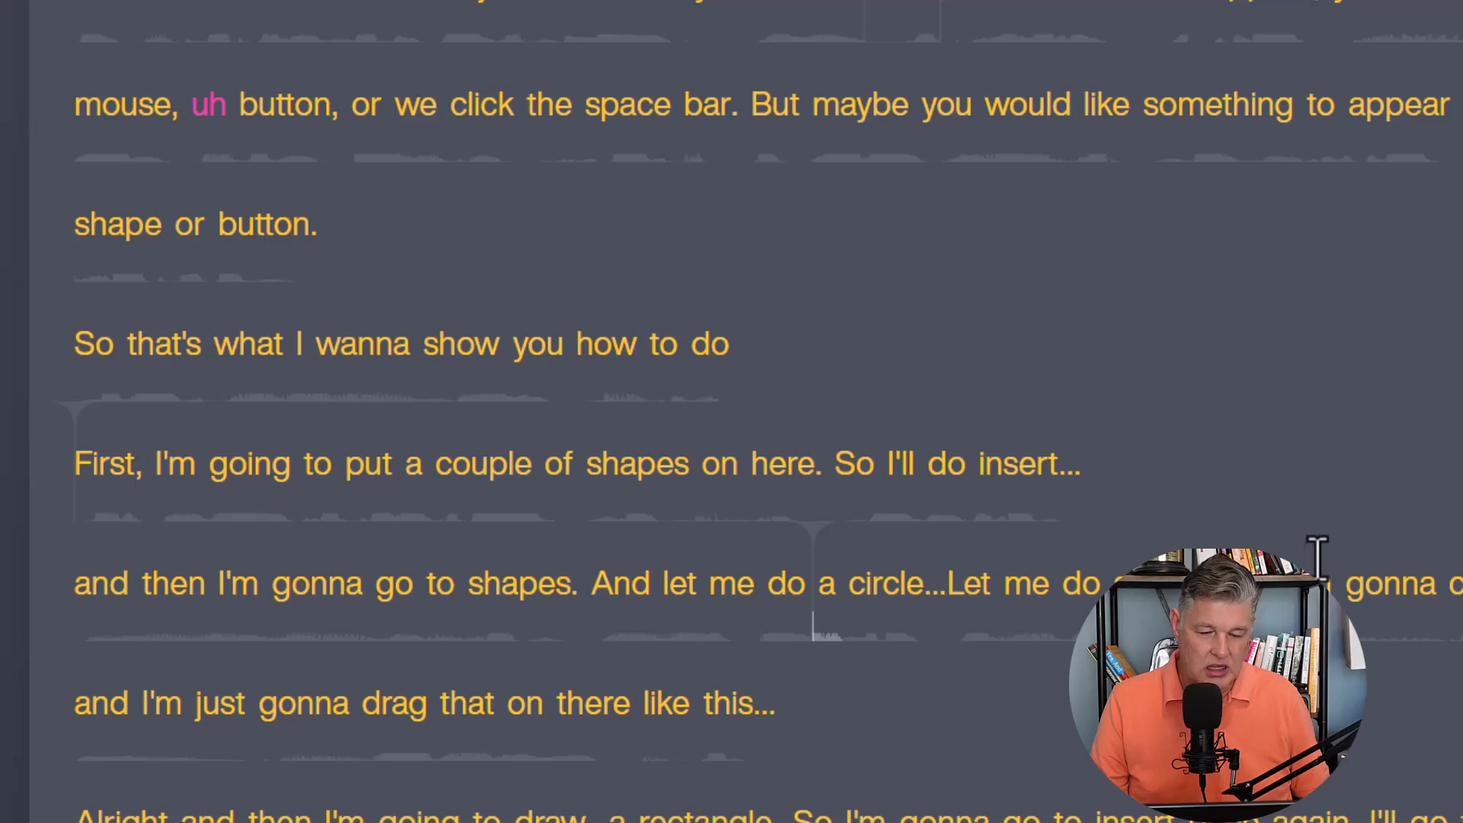
Read through the transcript from the shapes section to the trigger section, checking for remaining filler words and mistakes.
scroll(1319, 560, down, 4)
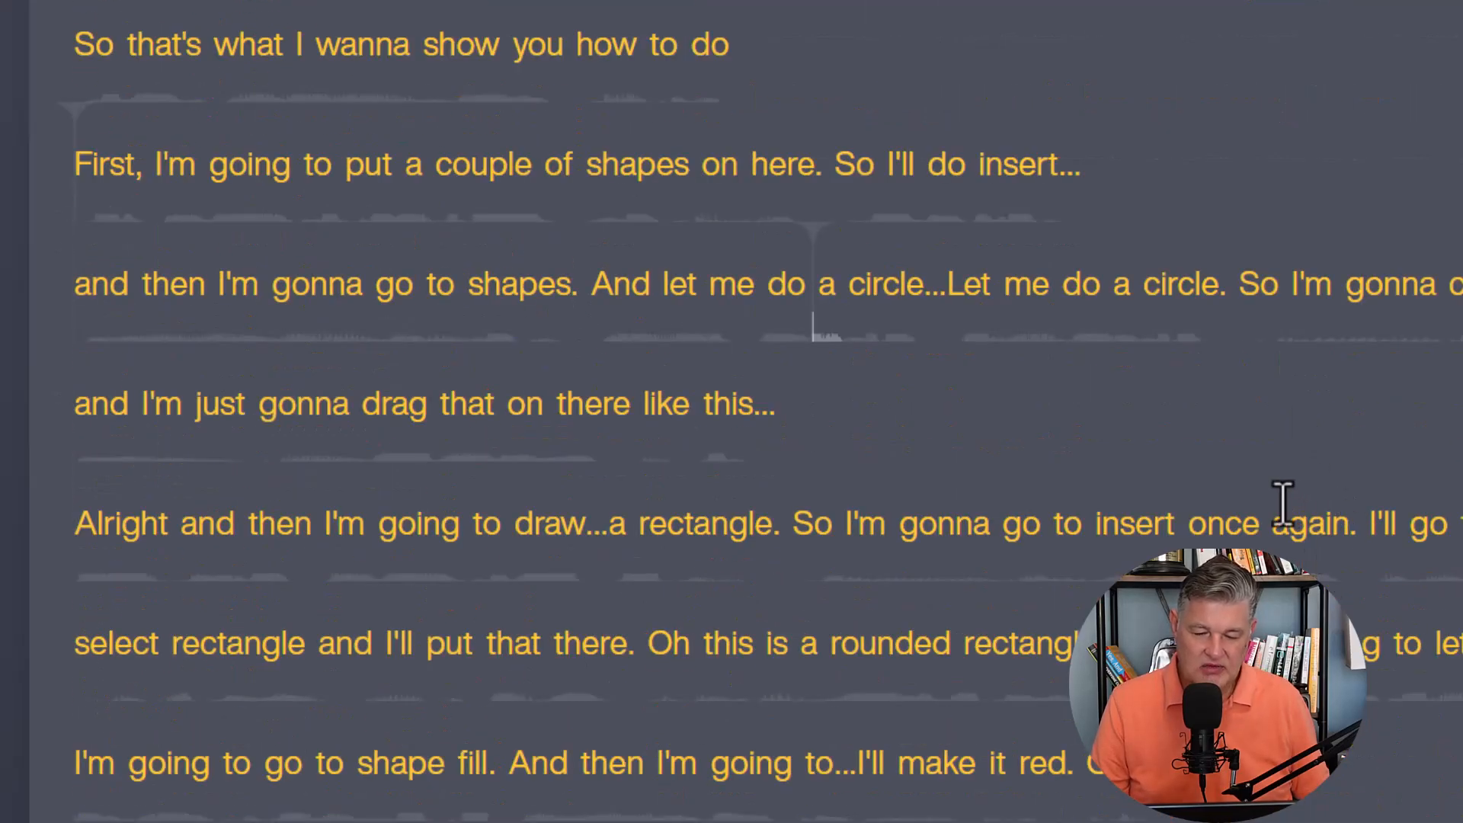
scroll(1326, 533, down, 1)
scroll(1334, 537, down, 3)
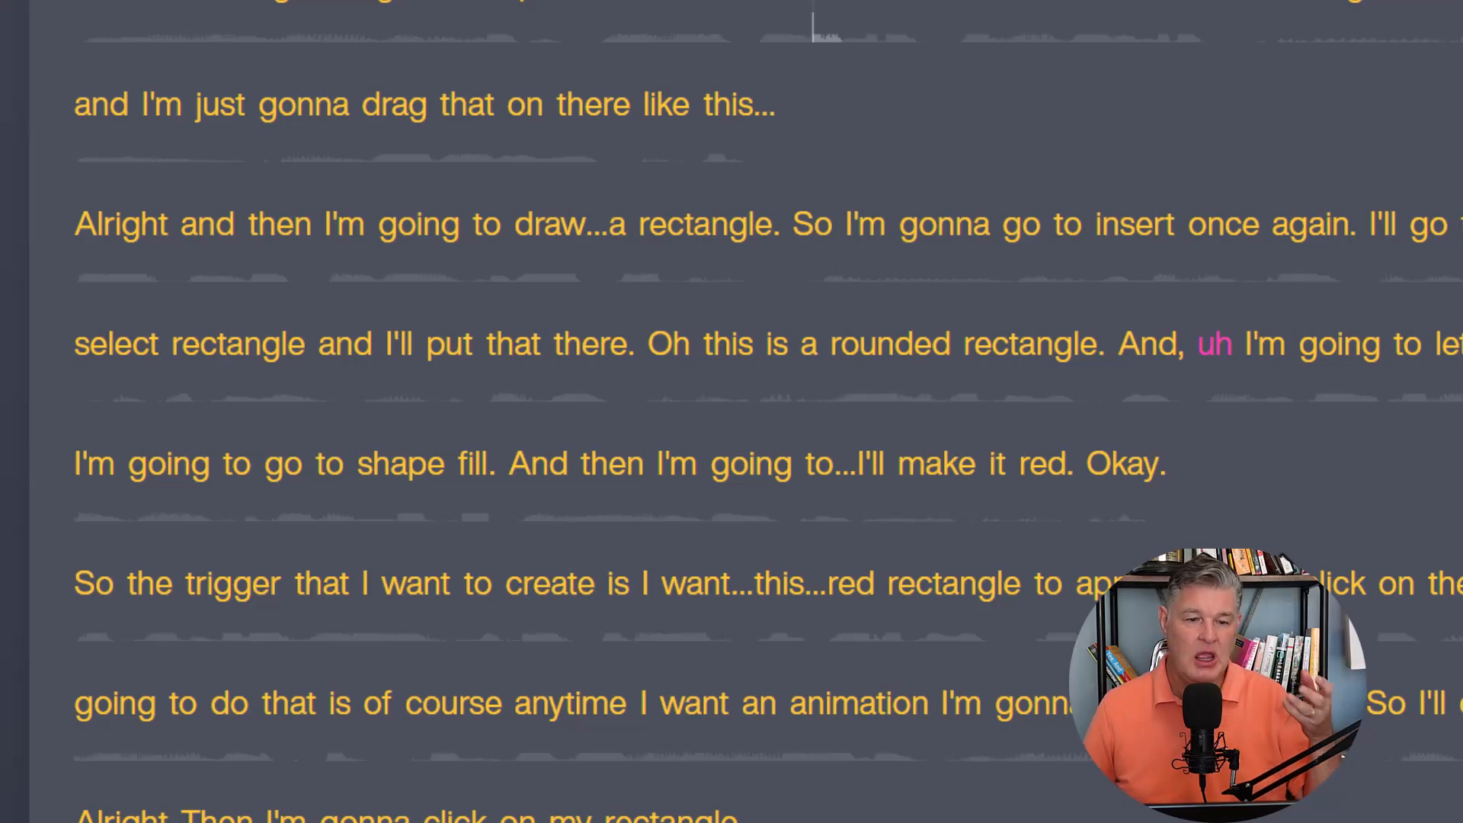
scroll(731, 411, up, 4)
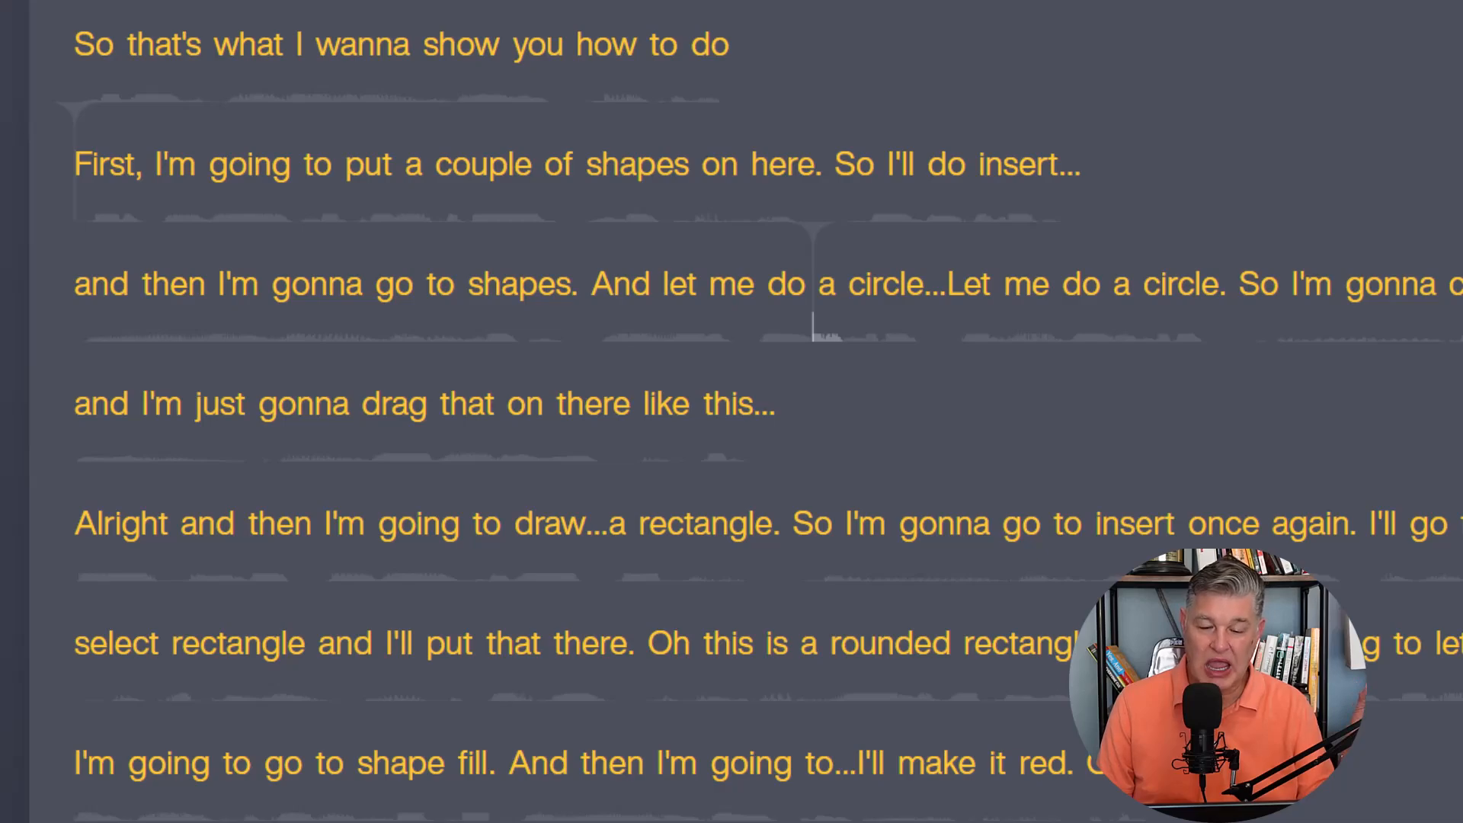
scroll(732, 411, down, 4)
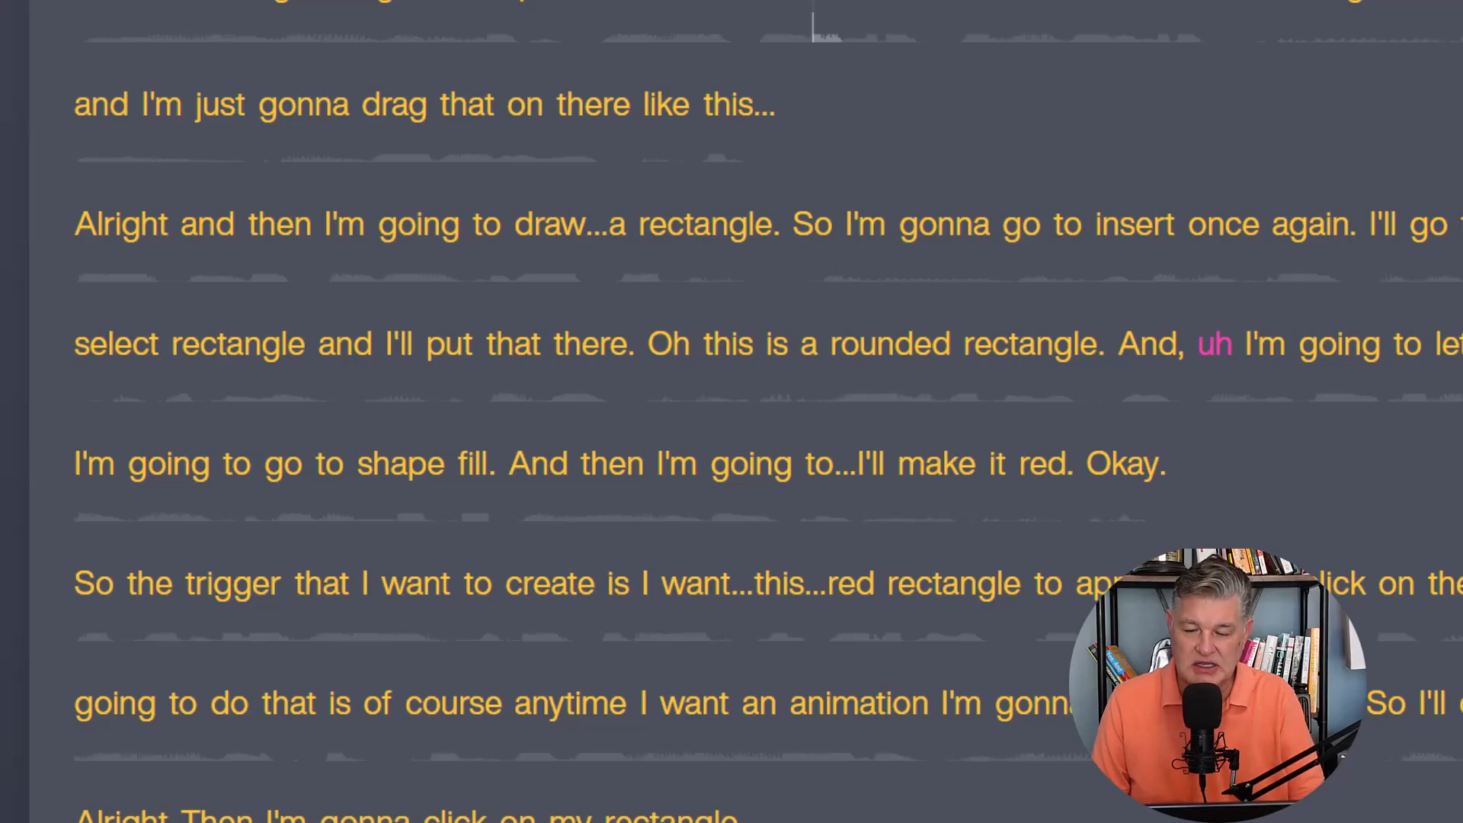
scroll(731, 412, down, 4)
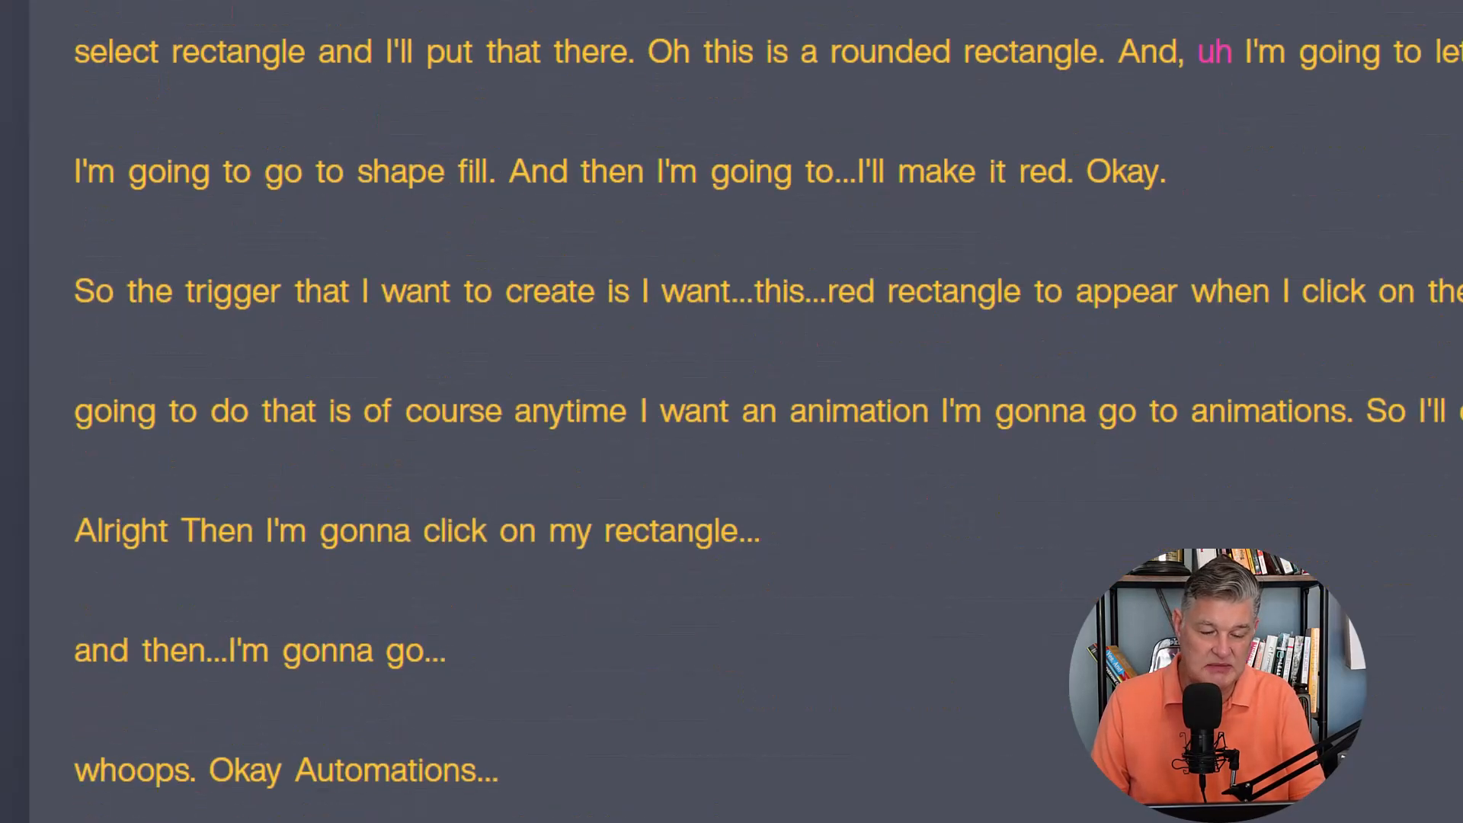
scroll(732, 412, down, 11)
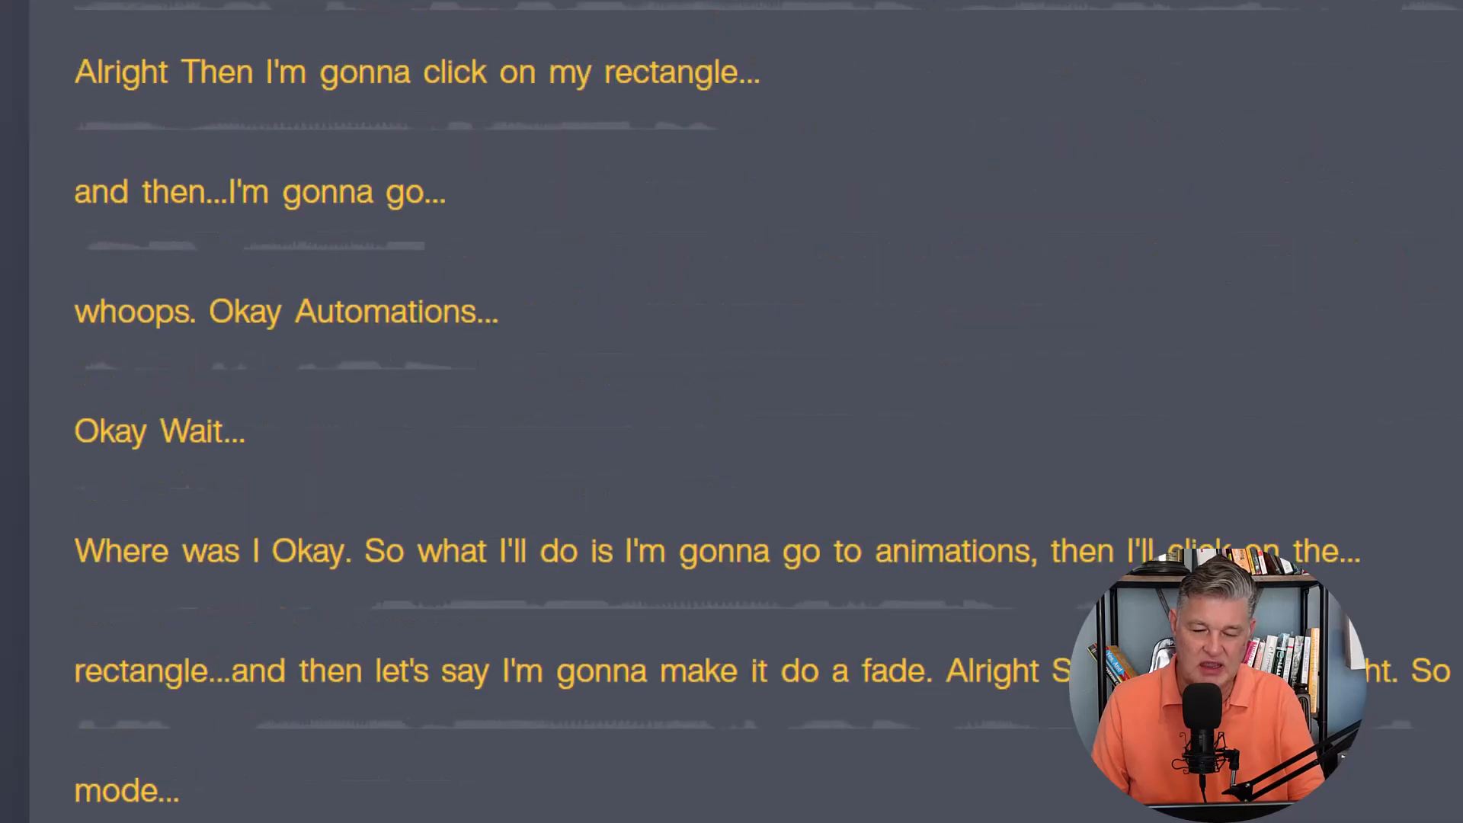
scroll(732, 412, down, 1)
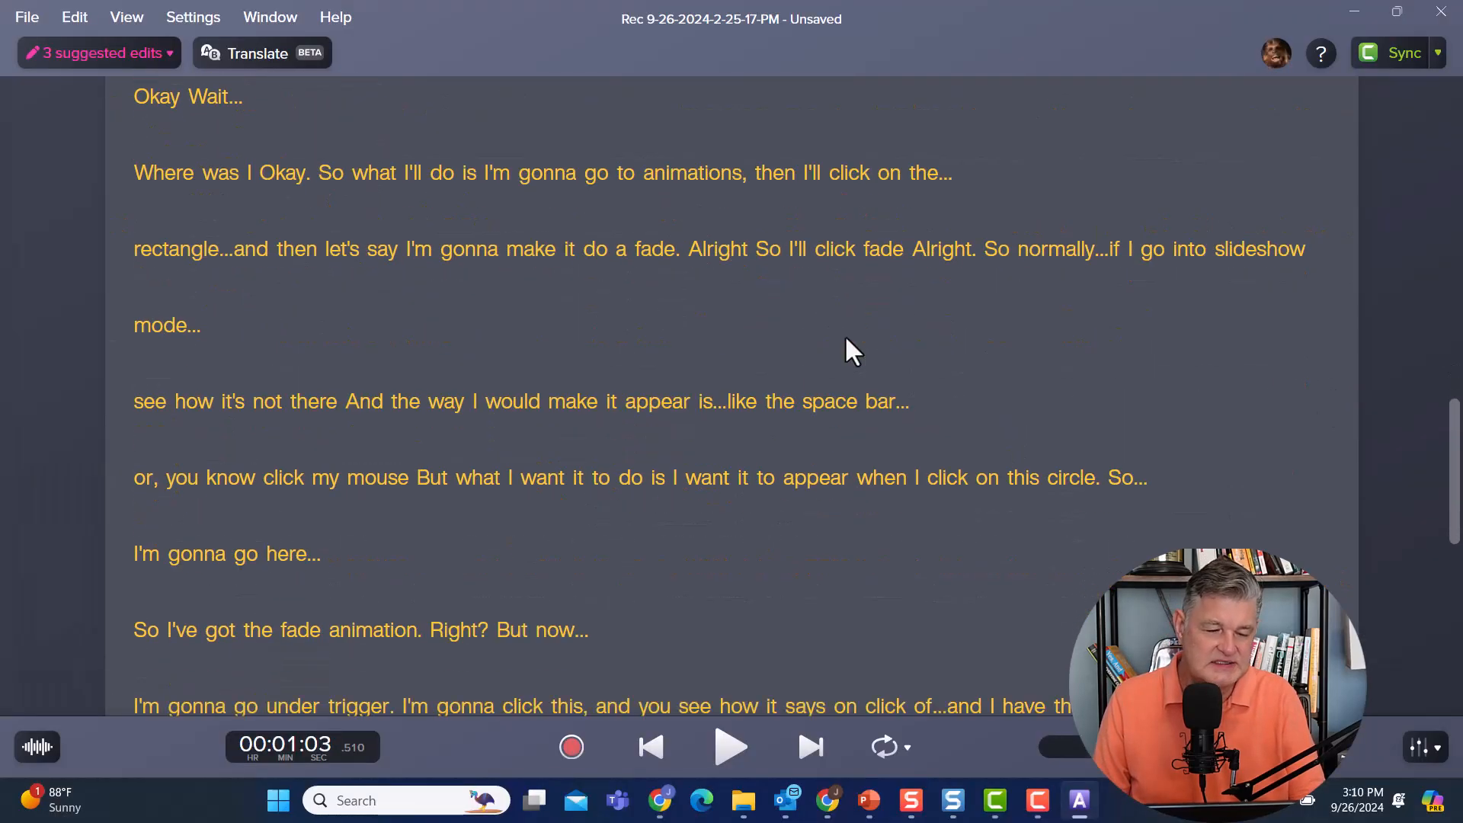
scroll(1189, 364, down, 1)
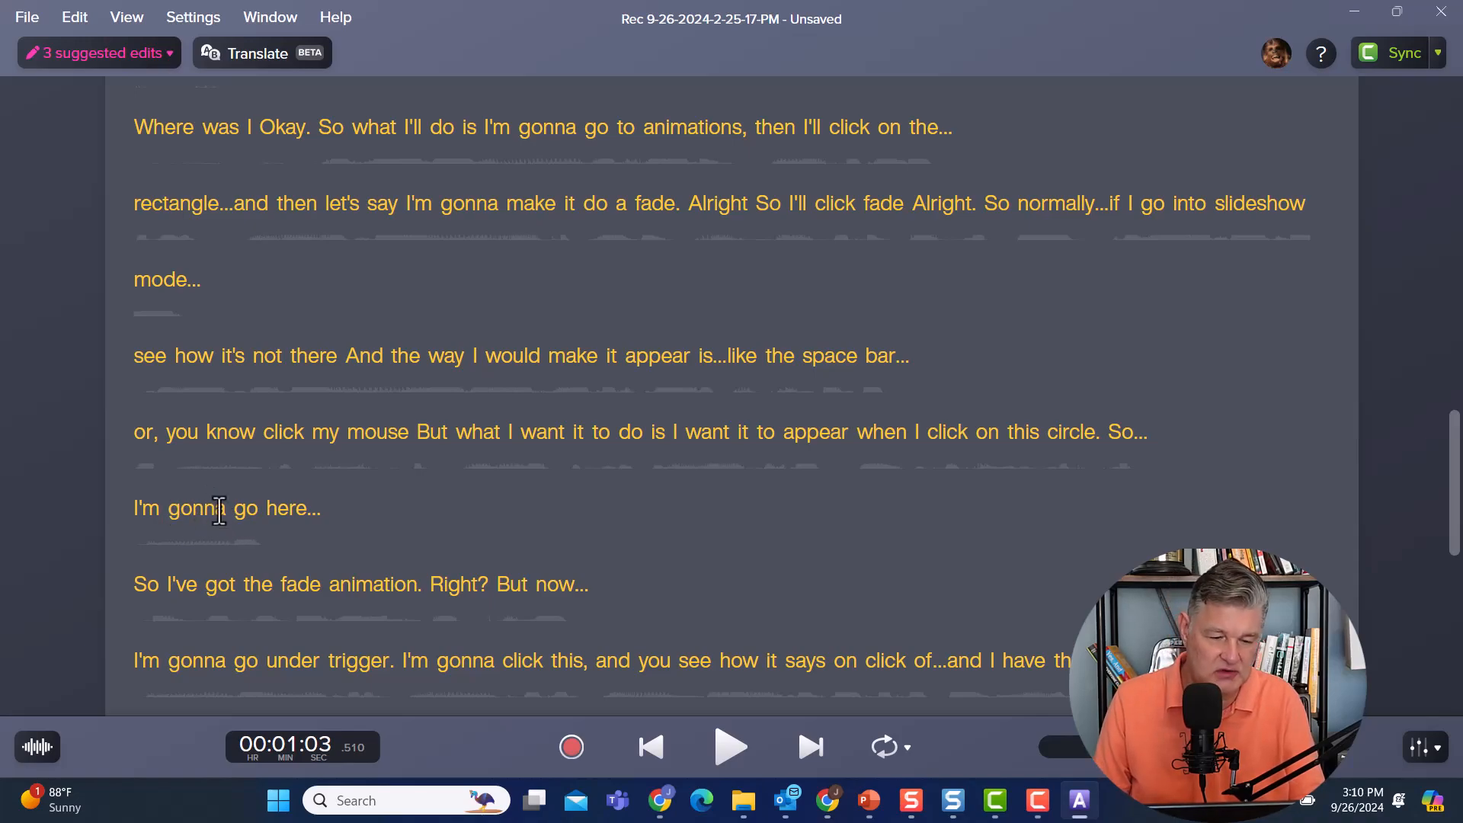
Correct the transcript text "gonna" to "going" in the line "I'm gonna go here" without cutting audio, and finish scripting.
double_click(196, 510)
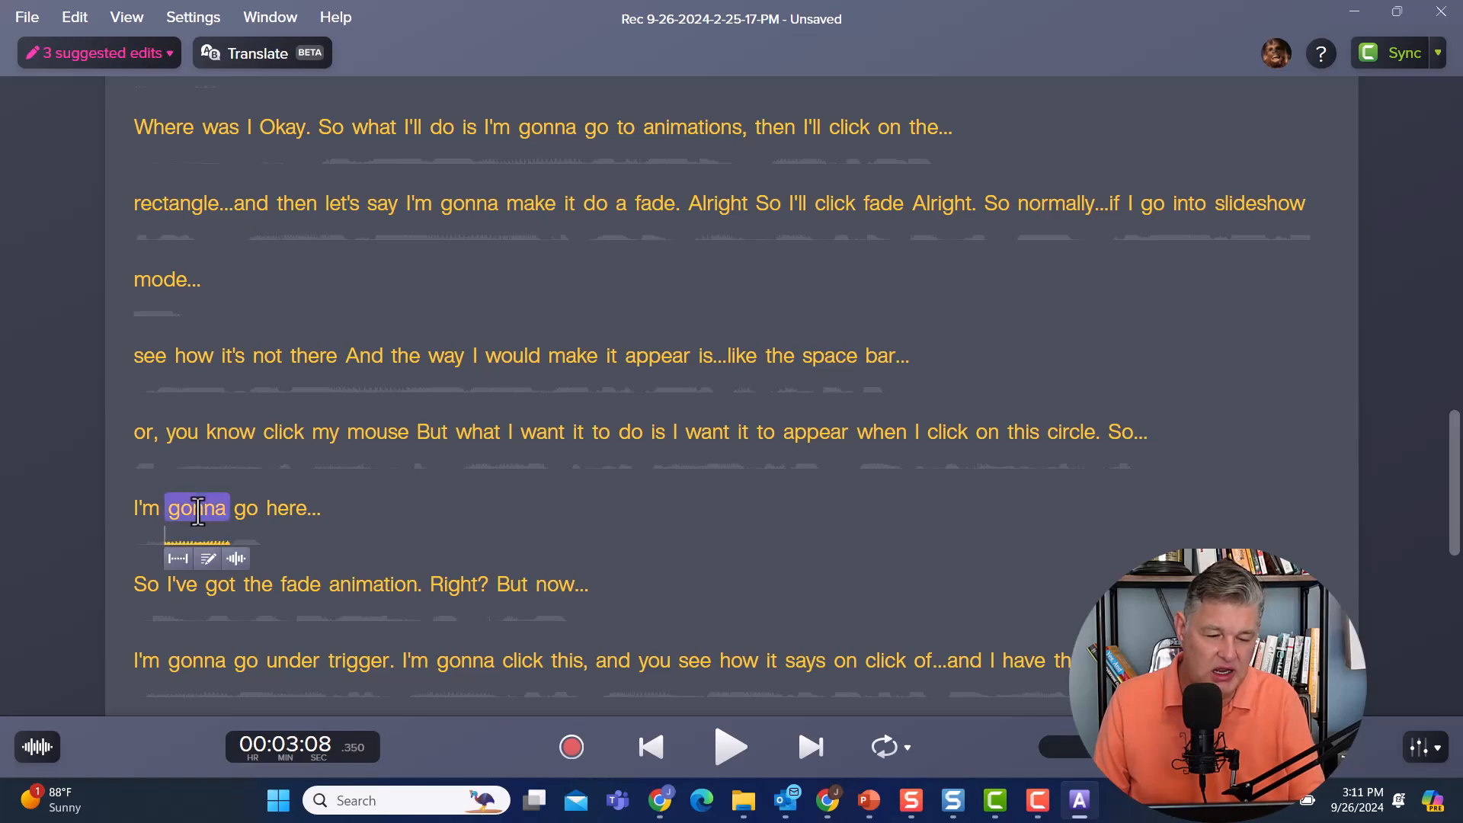
click(206, 558)
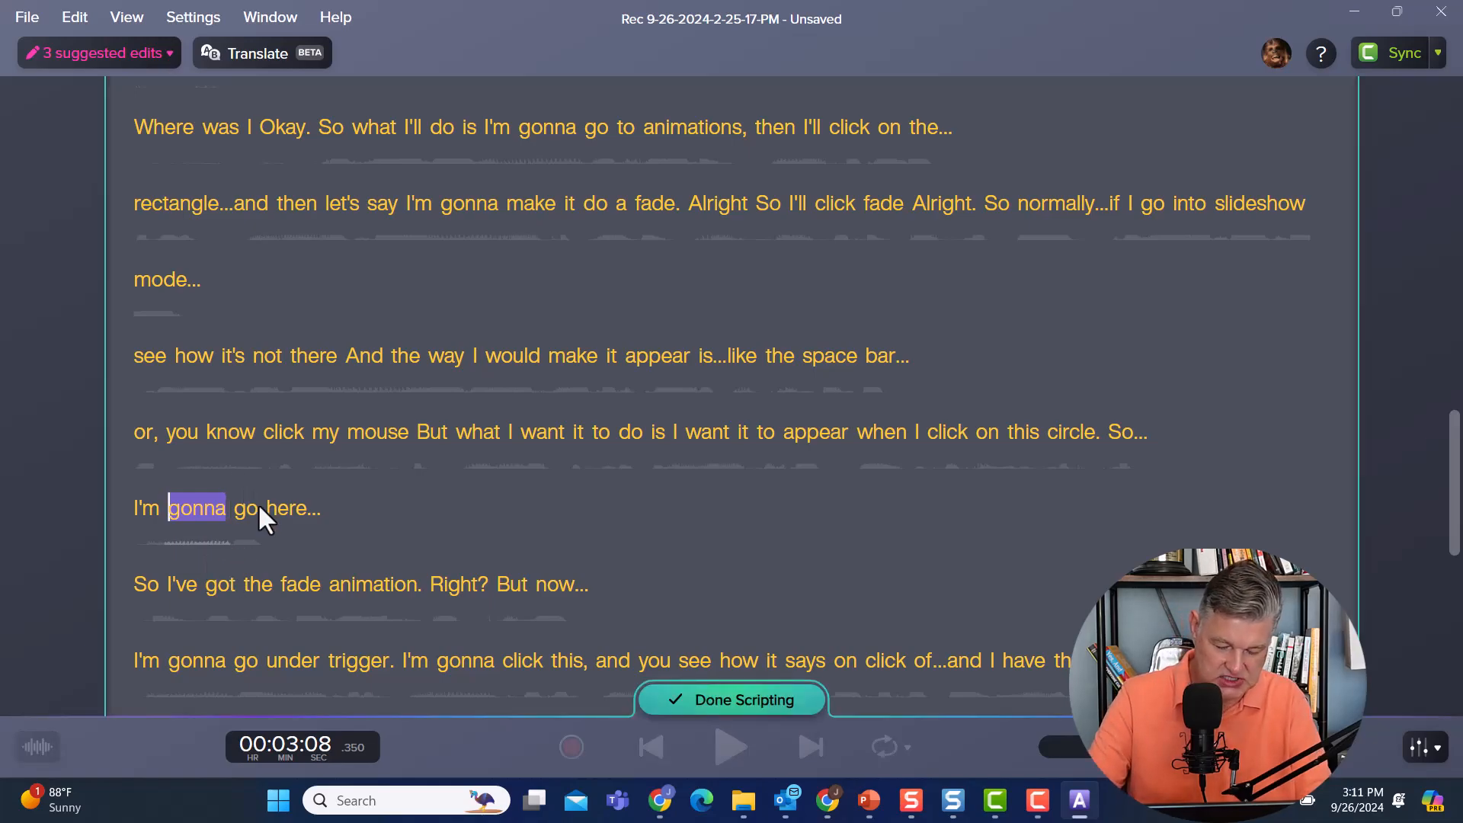
text(going)
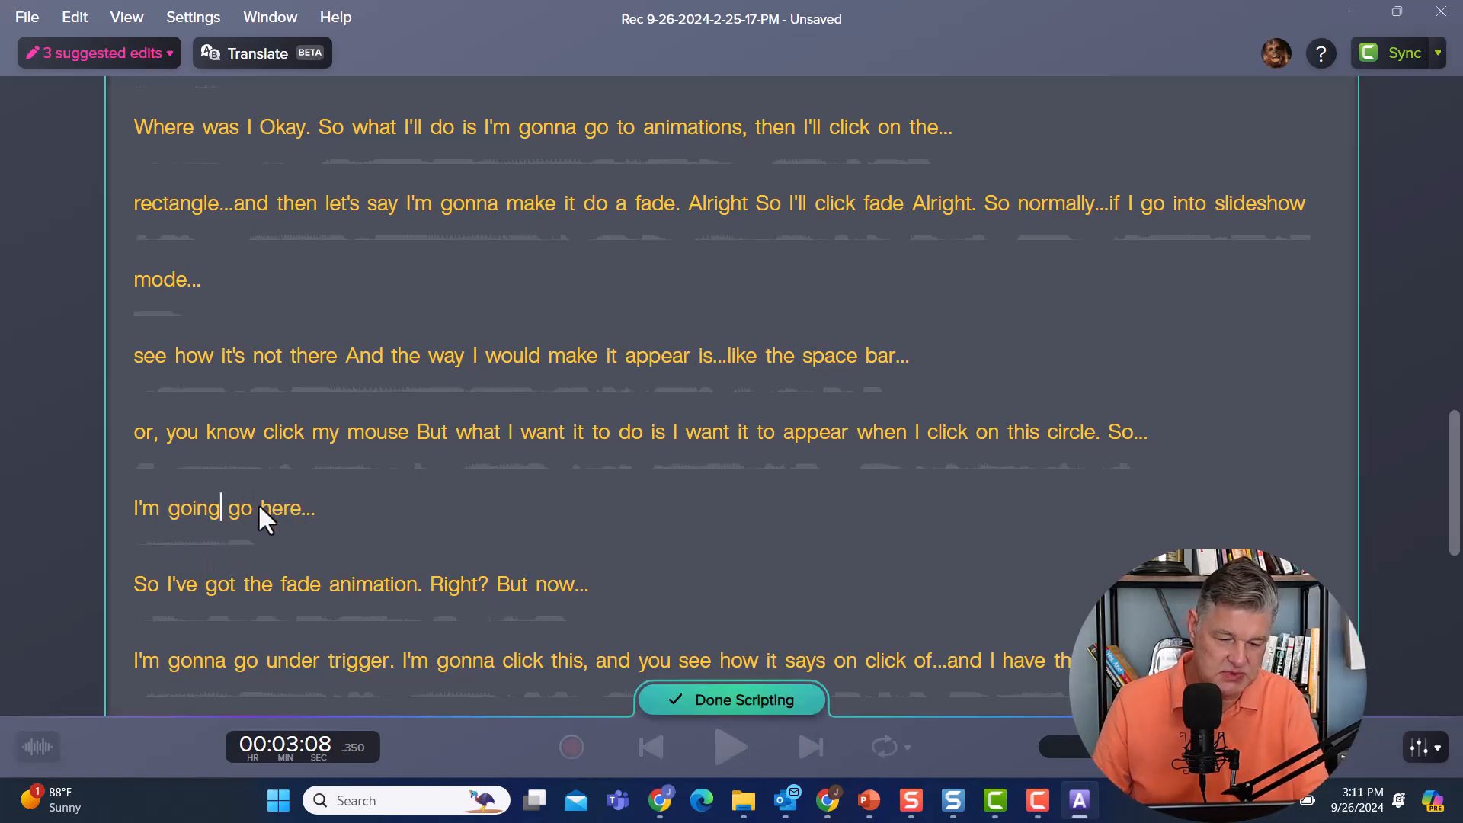
click(742, 698)
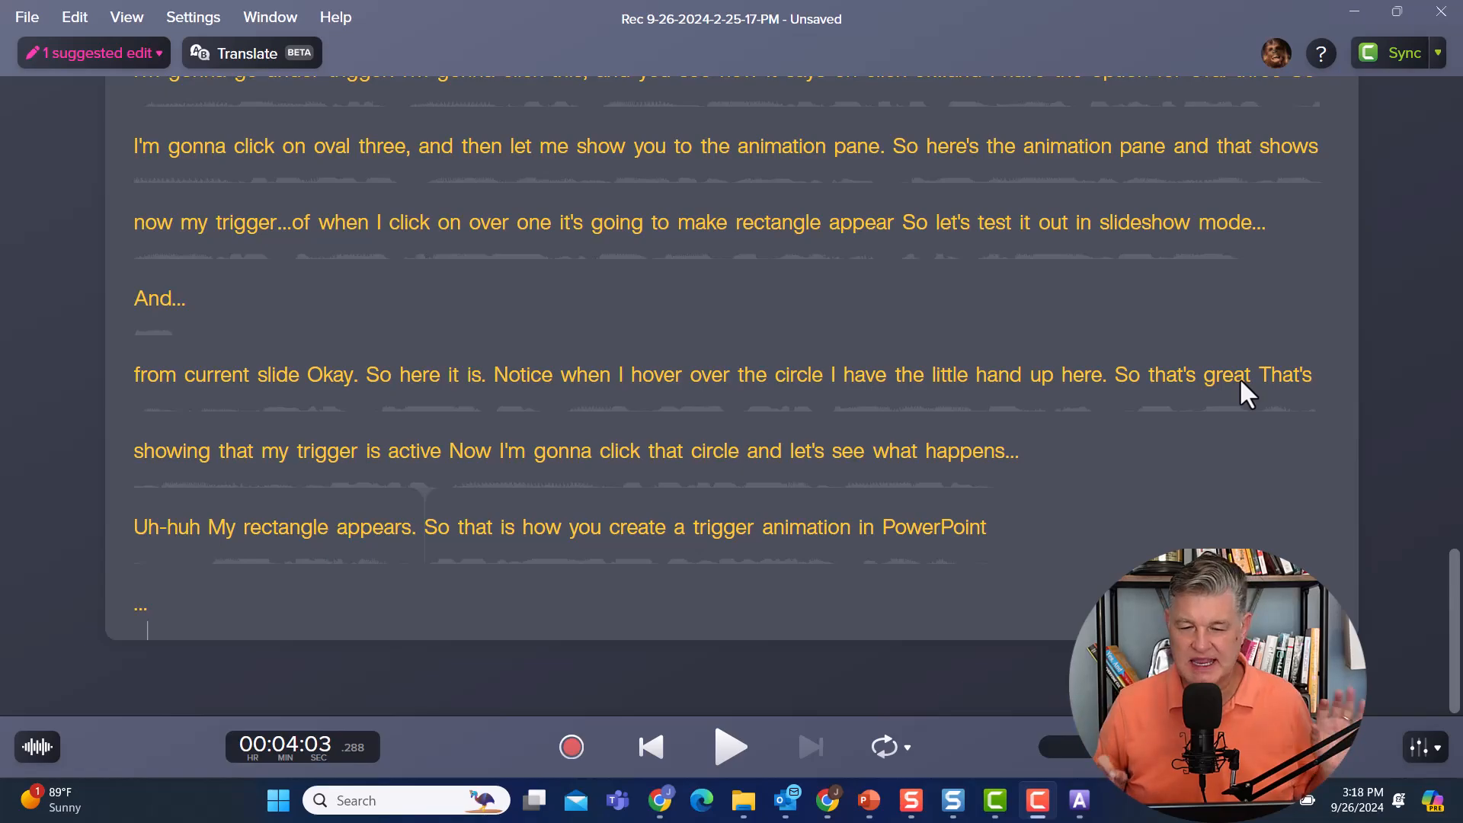
Check the Camtasia sync options with Edit Camtasia Timeline chosen and sync the transcript edits to the Camtasia project.
scroll(1132, 442, up, 20)
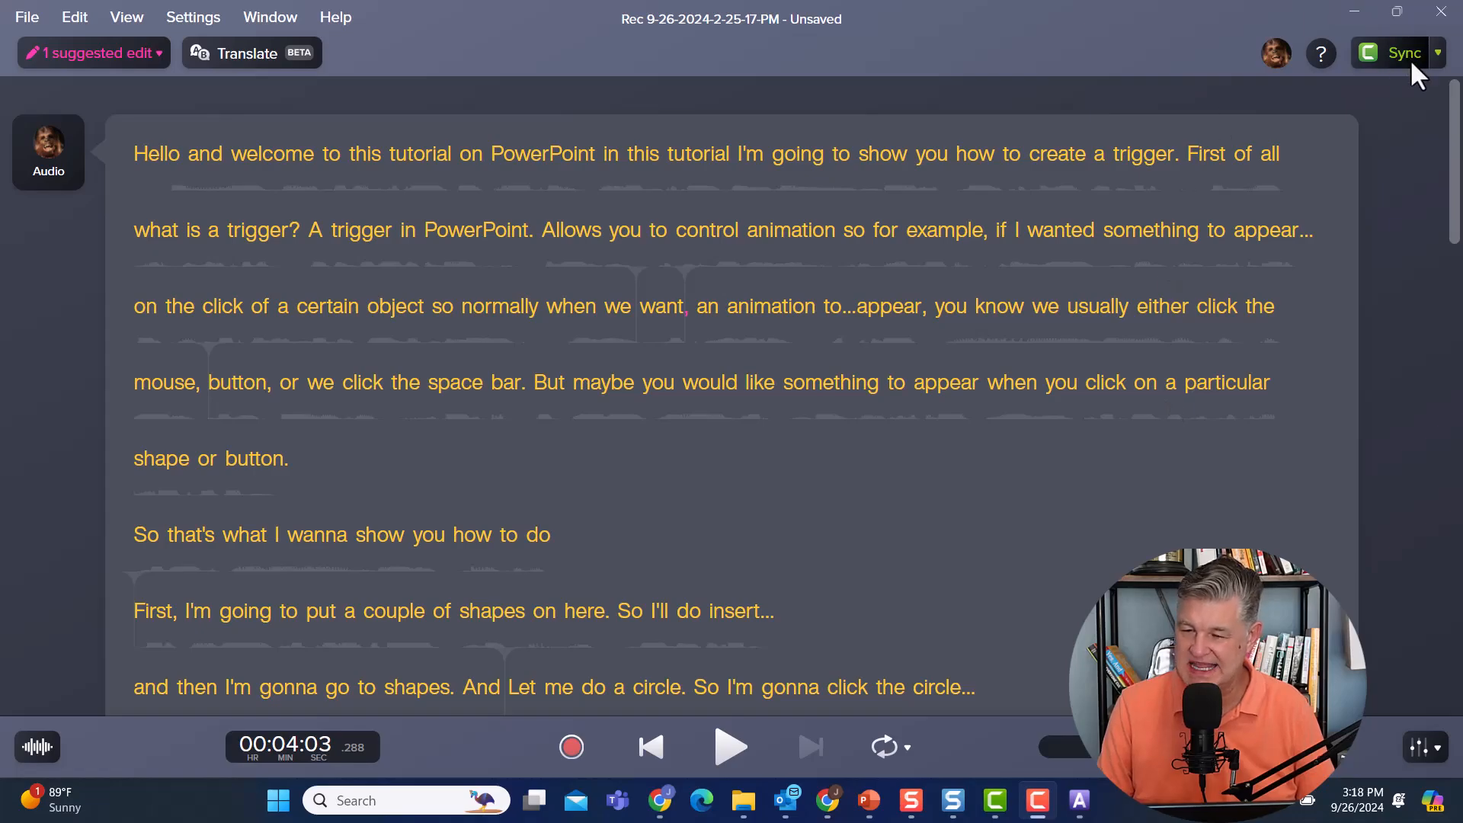
click(1436, 49)
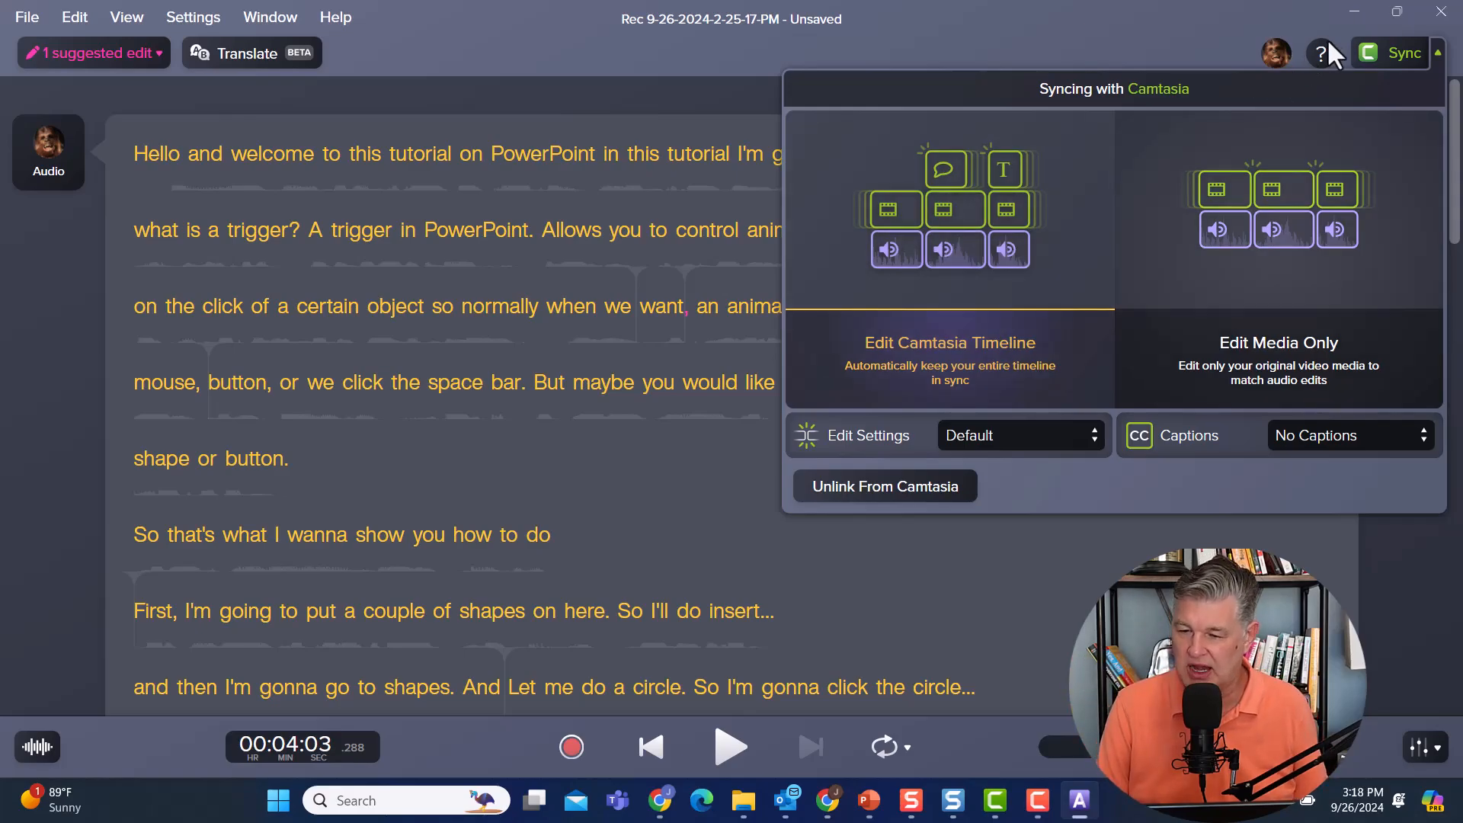
click(1387, 49)
Save the Audiate project as "PowerPoint Tutorial" in the Audiate documents folder.
key(ctrl+s)
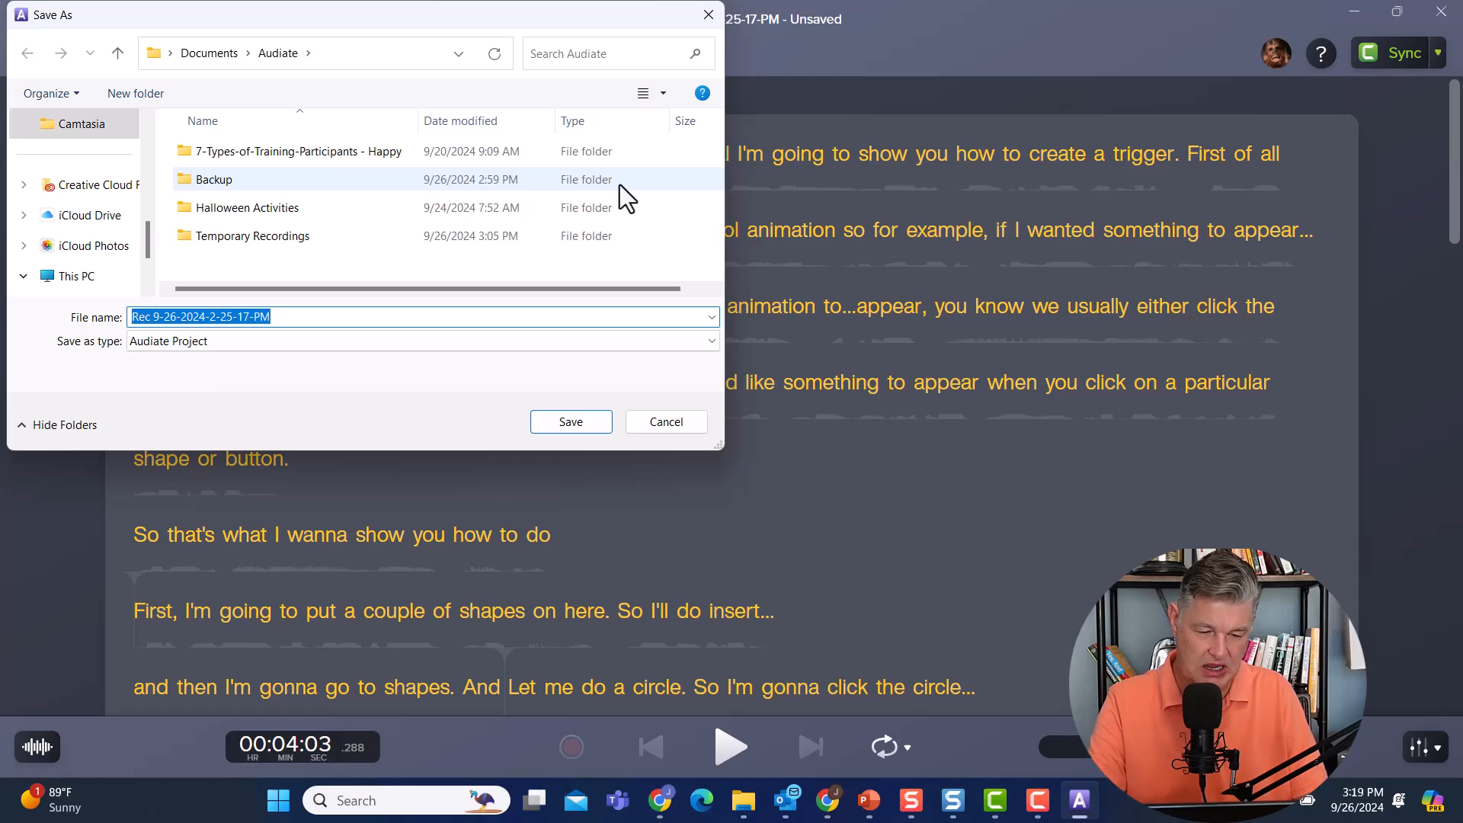
text(PowerPoint Tutorial)
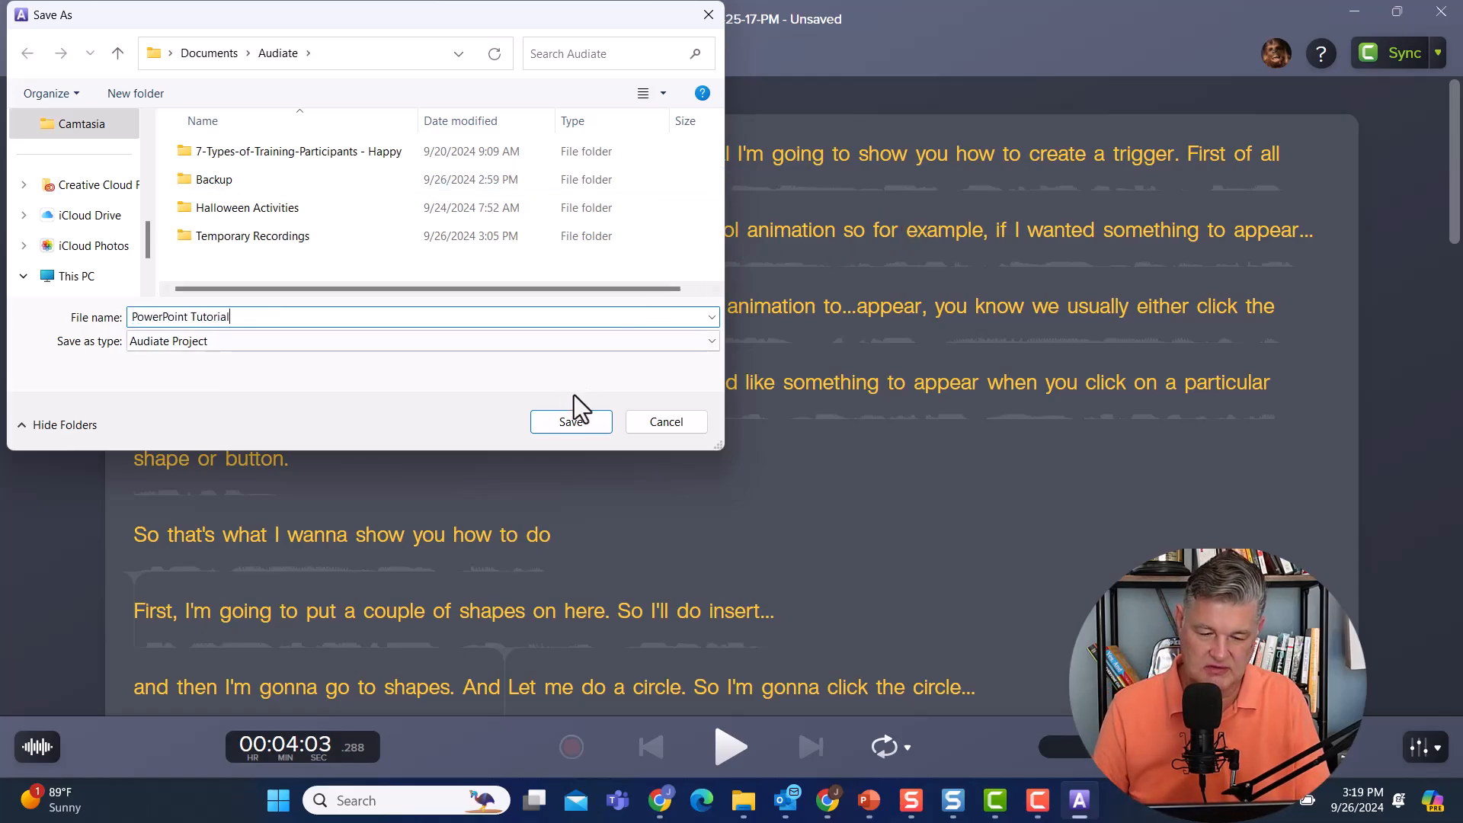
click(571, 422)
Check the synced timeline in Camtasia, return to Audiate and unlink the transcript project from Camtasia.
click(994, 804)
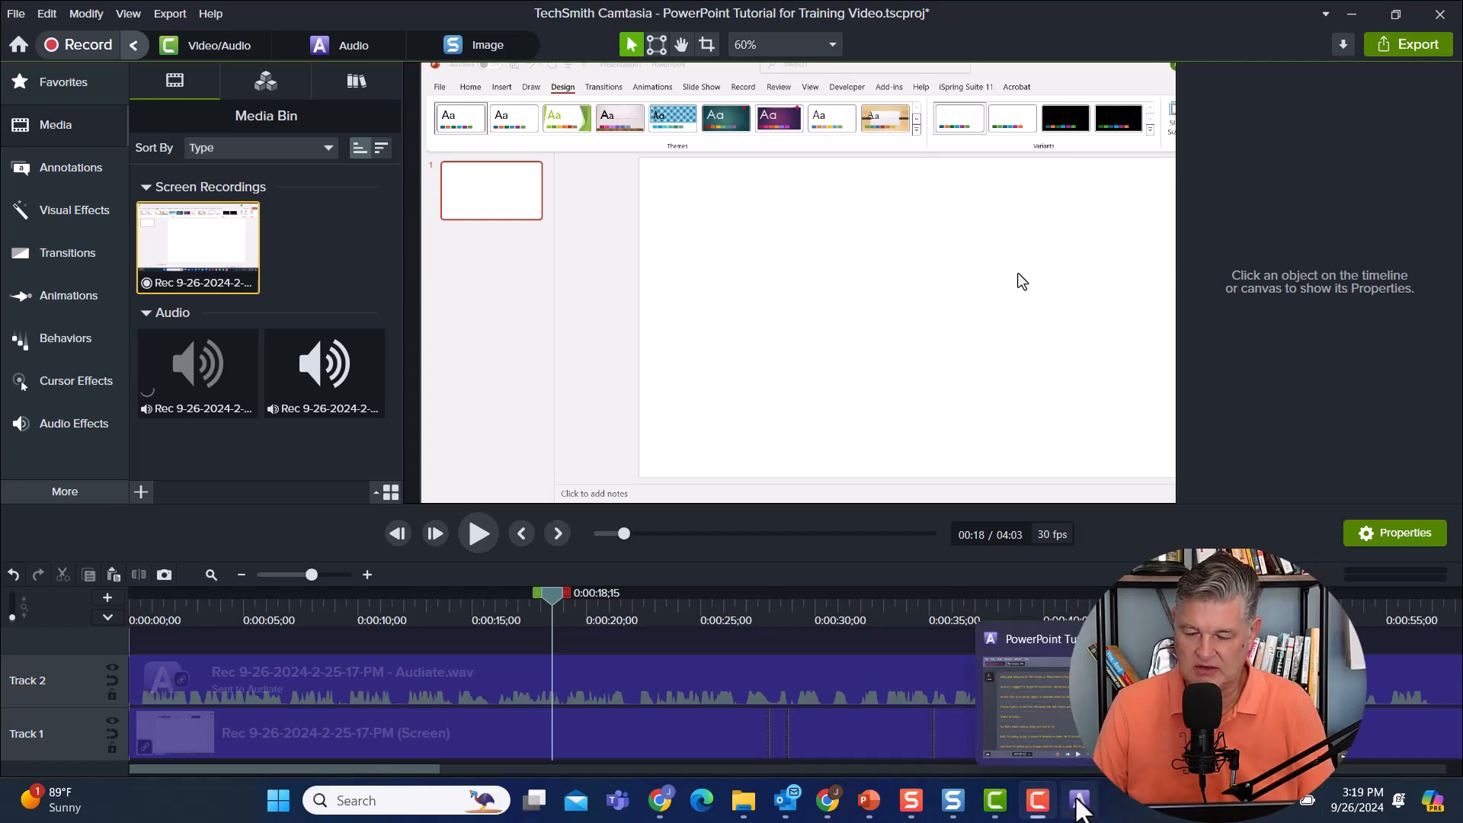
click(1079, 801)
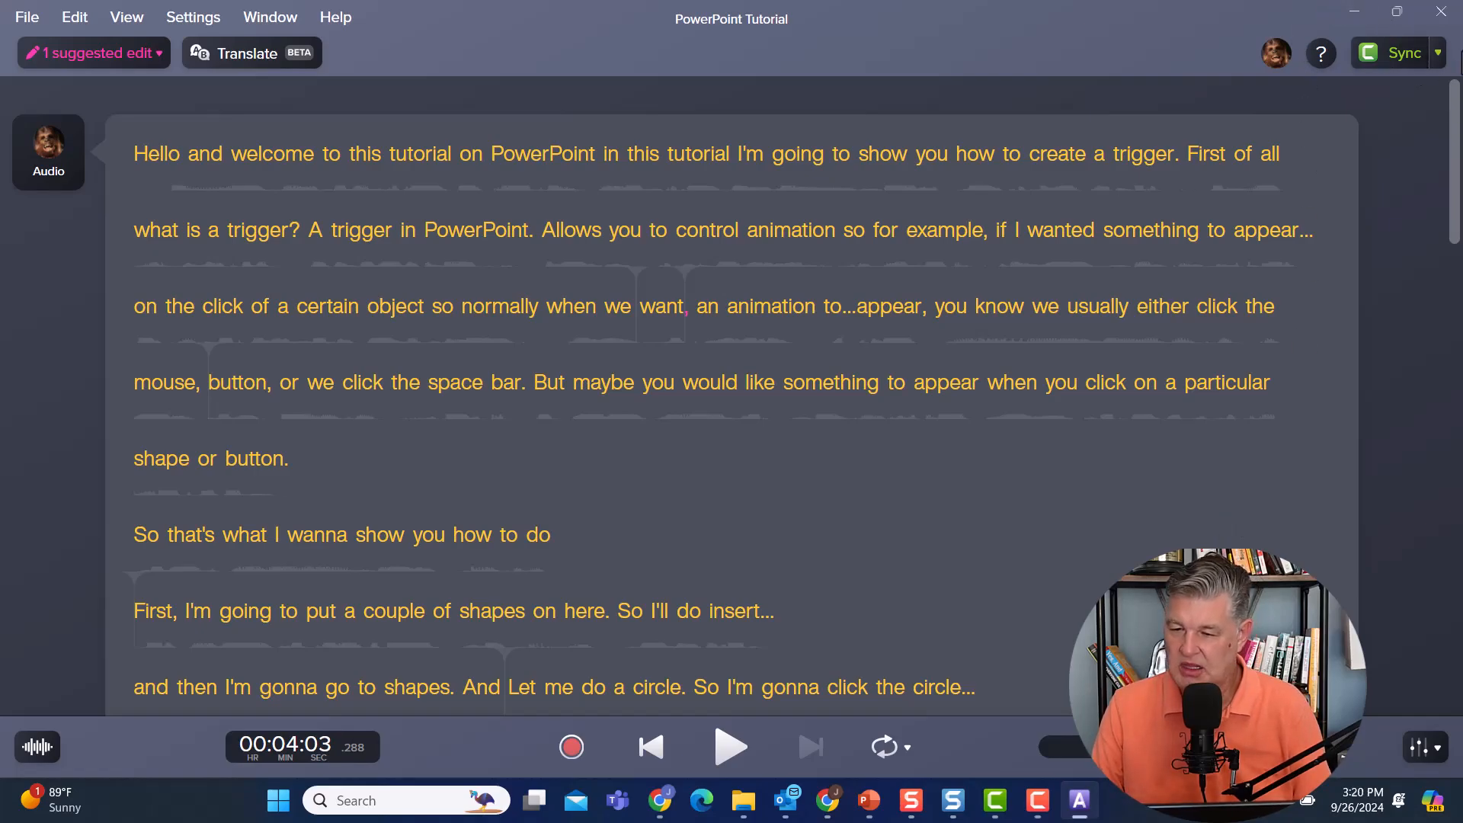
click(1437, 51)
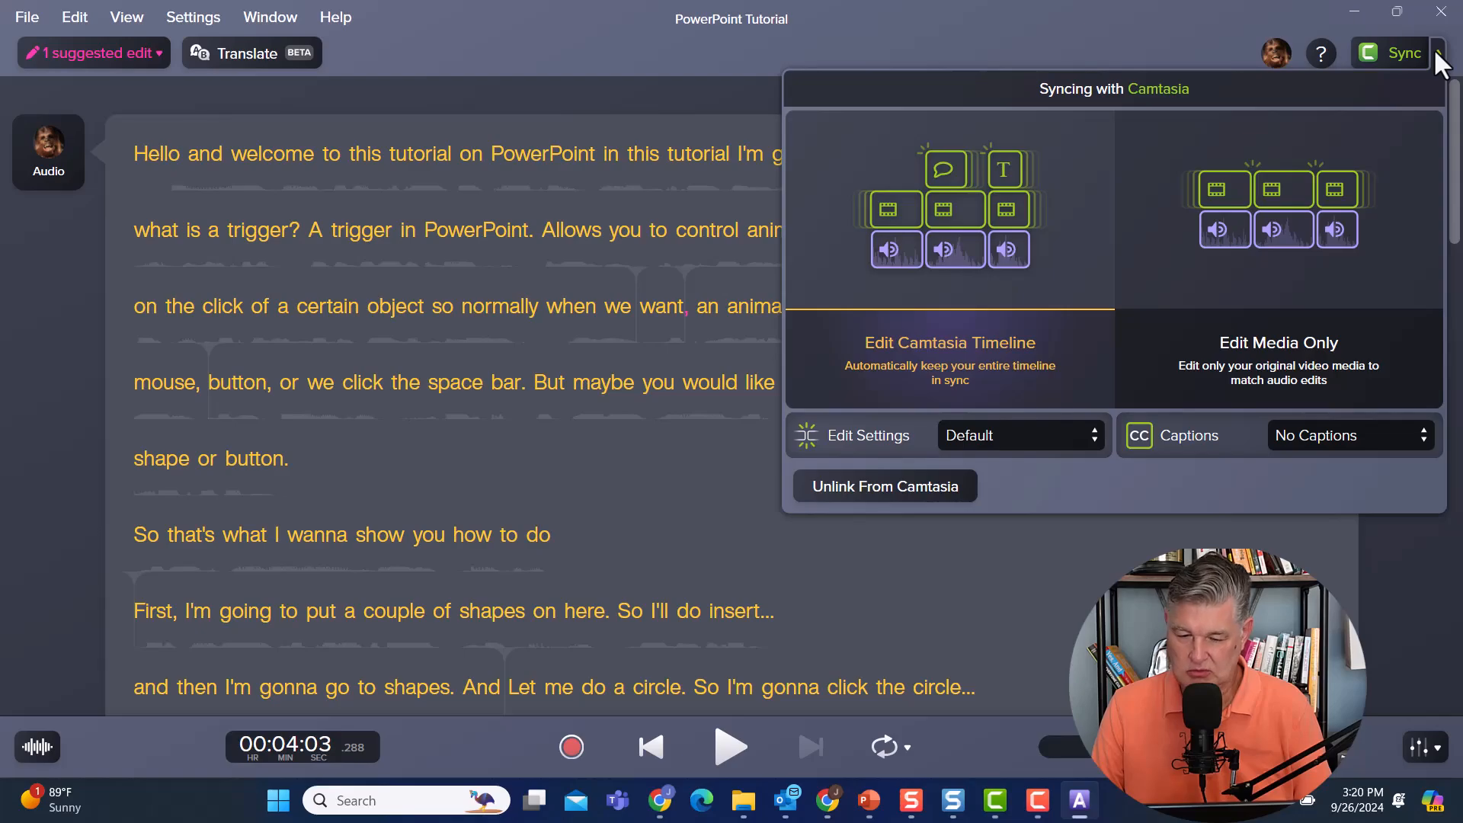
click(909, 488)
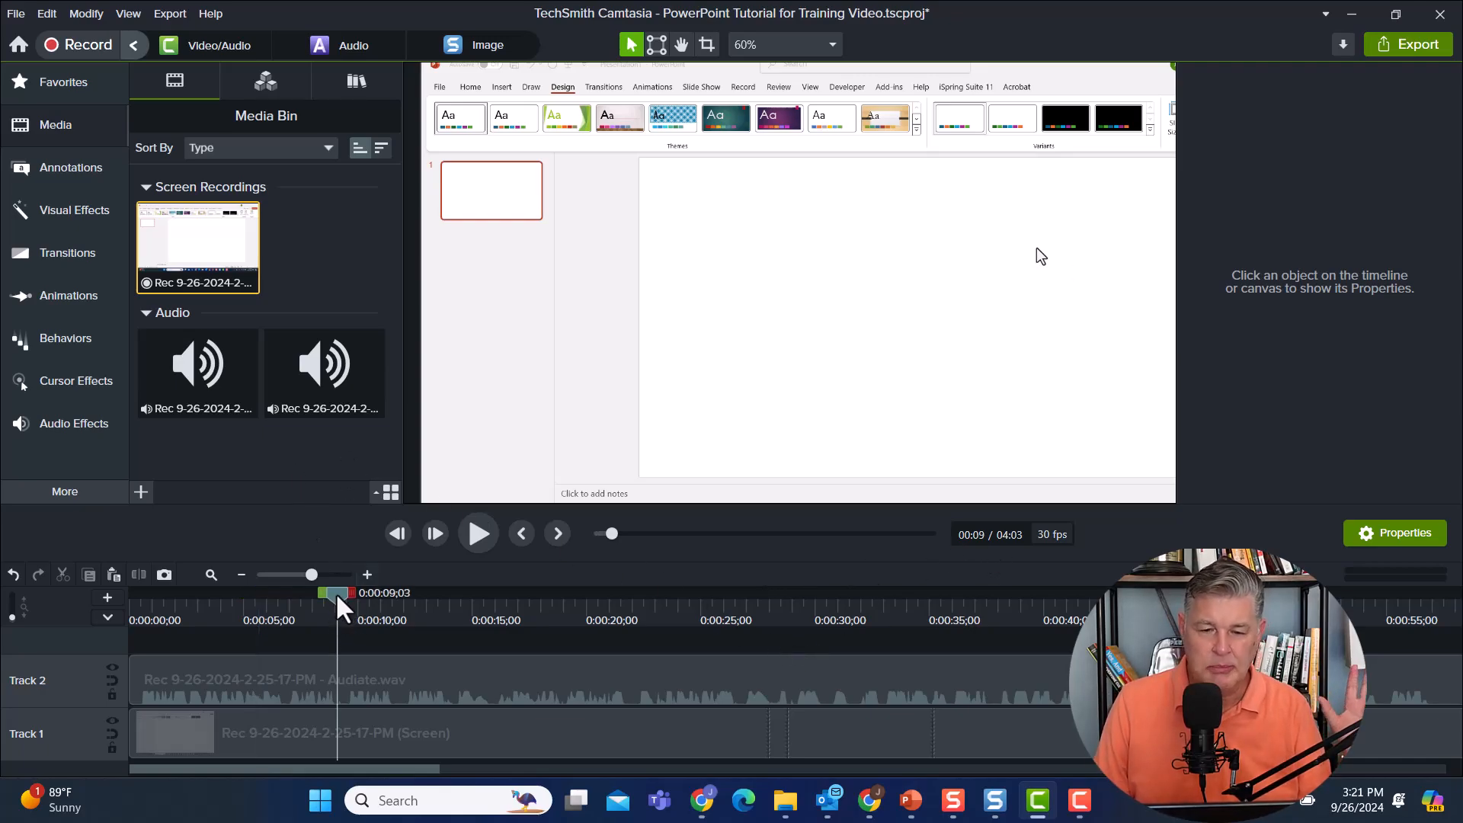
Add a Zoom-n-Pan animation at about 0:00:56 that zooms to 185% on the upper-left part of the PowerPoint recording.
drag(343, 610, 627, 635)
click(477, 533)
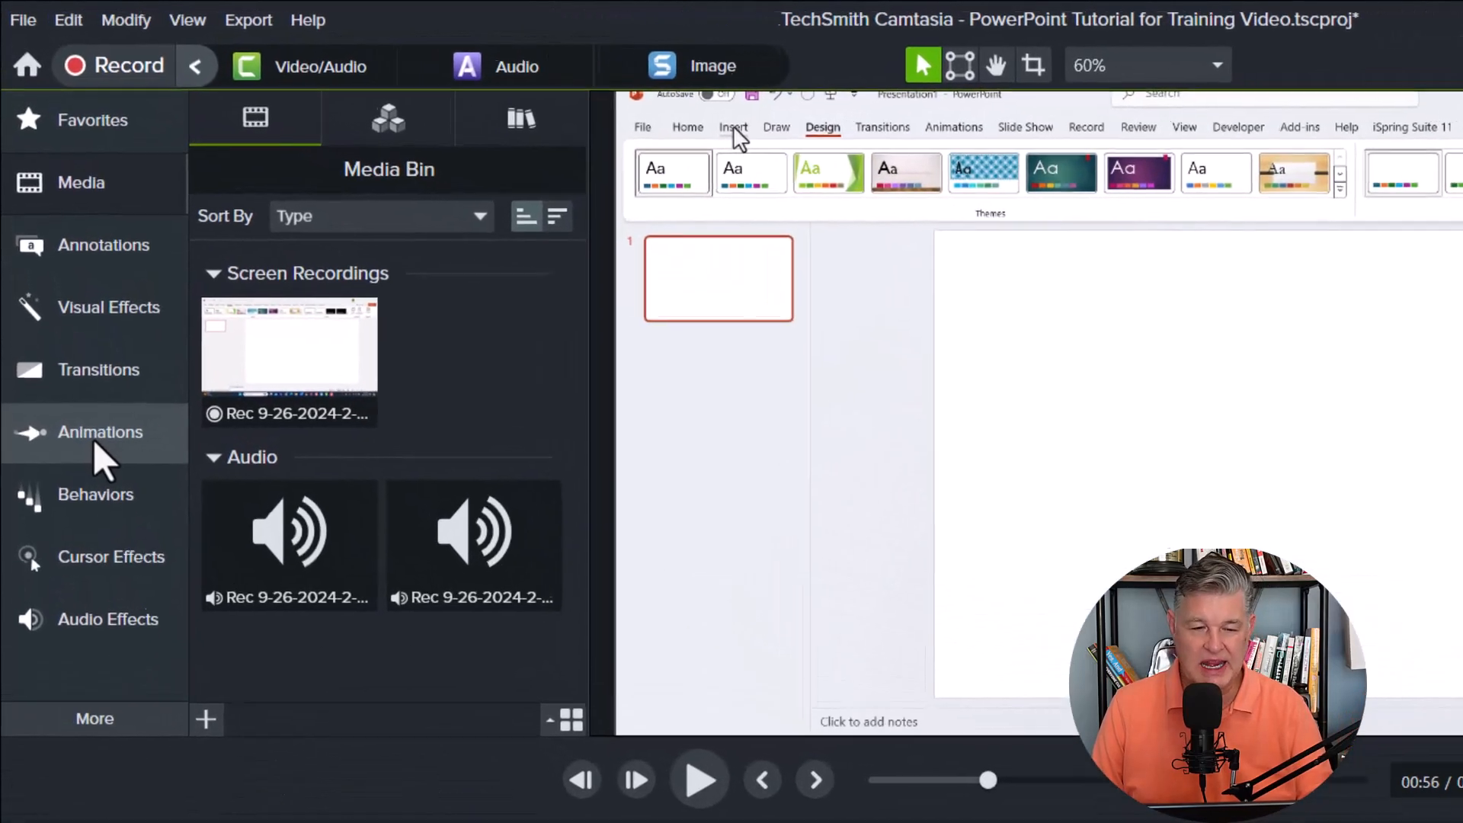
click(93, 437)
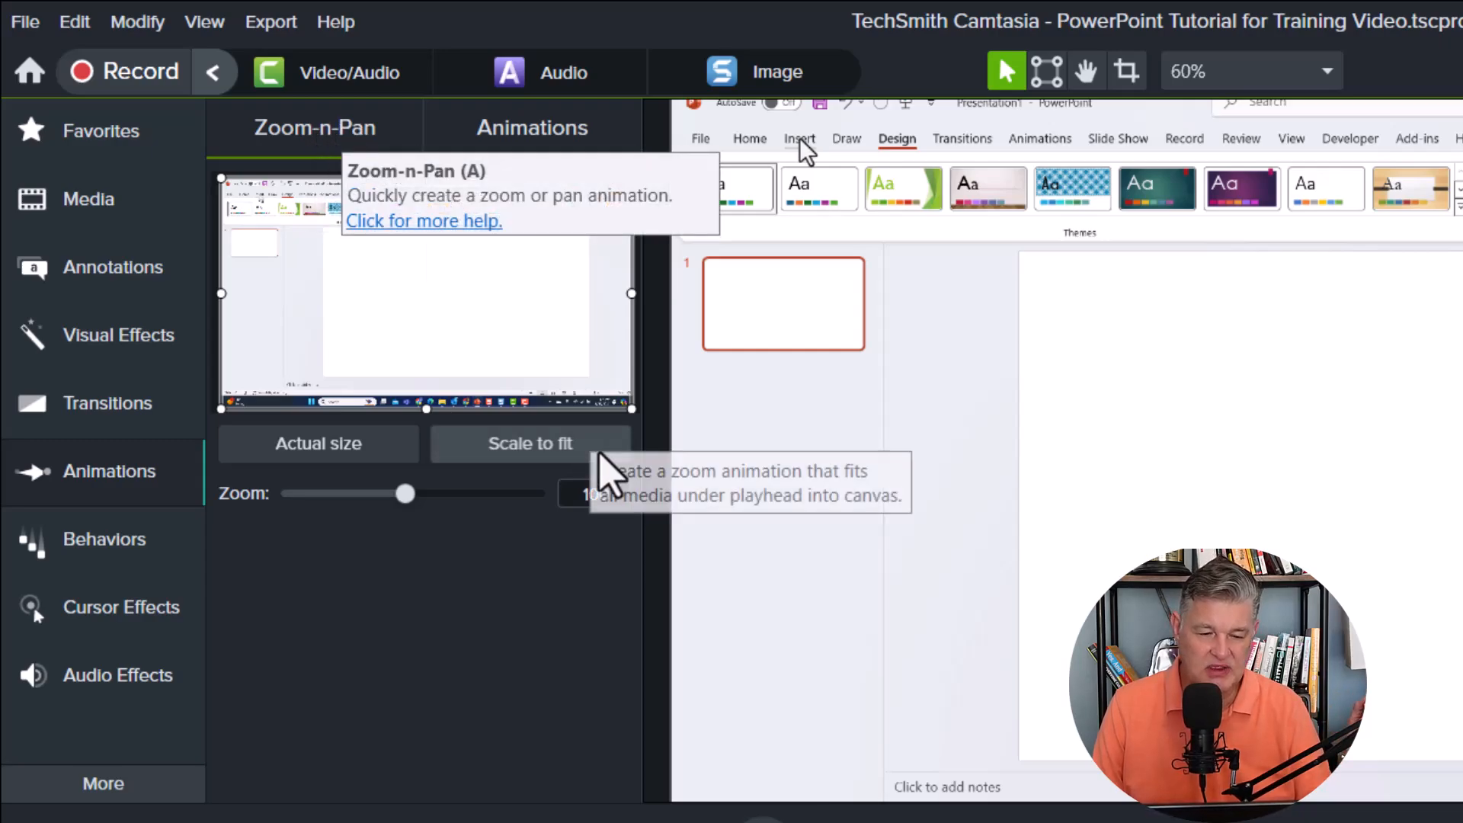
drag(628, 400, 440, 237)
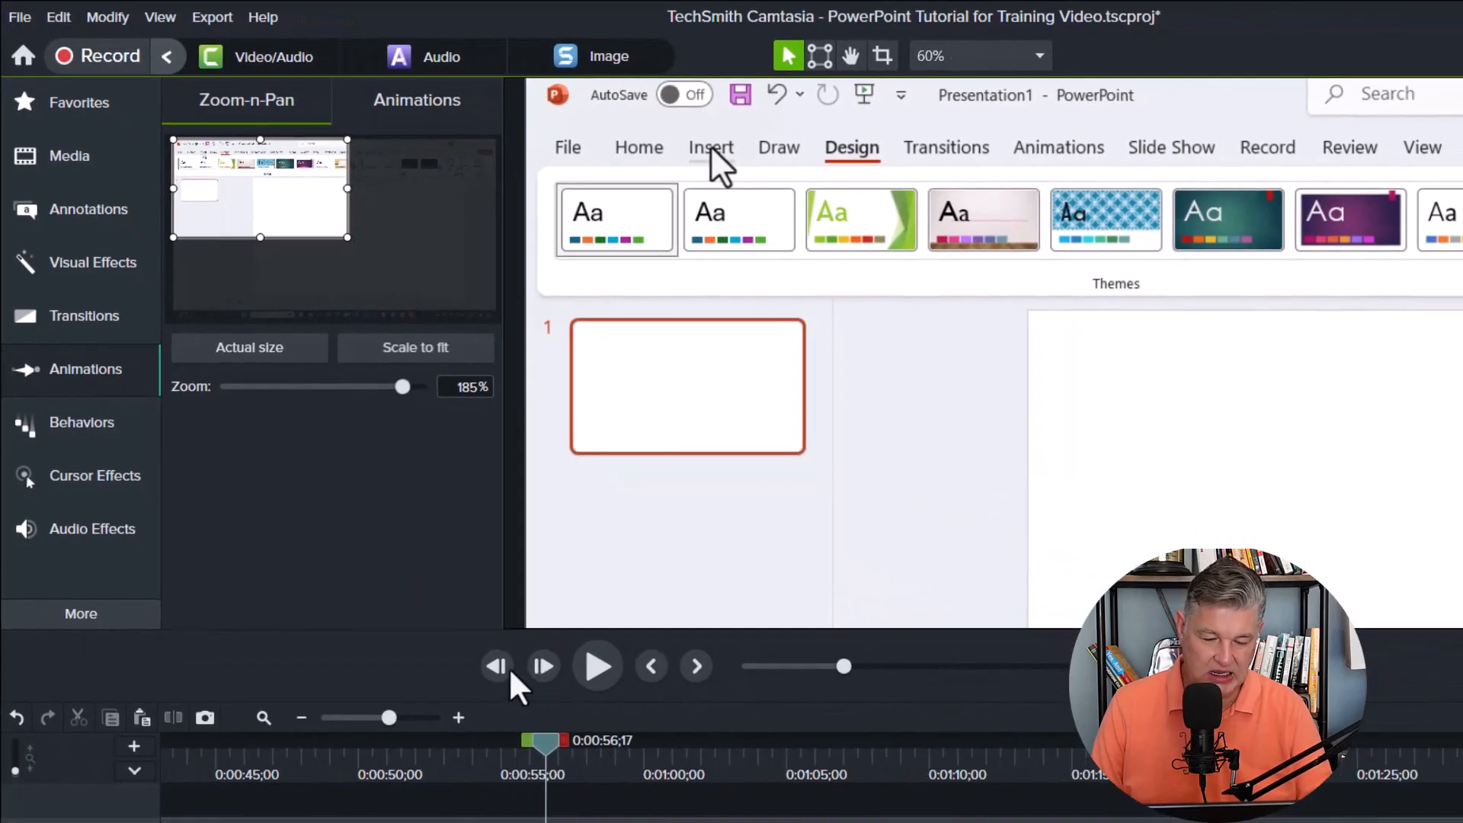
Play back the zoom animation from before its start and stop at about 0:01:01, where the Shapes menu is open.
drag(539, 743, 384, 743)
click(595, 681)
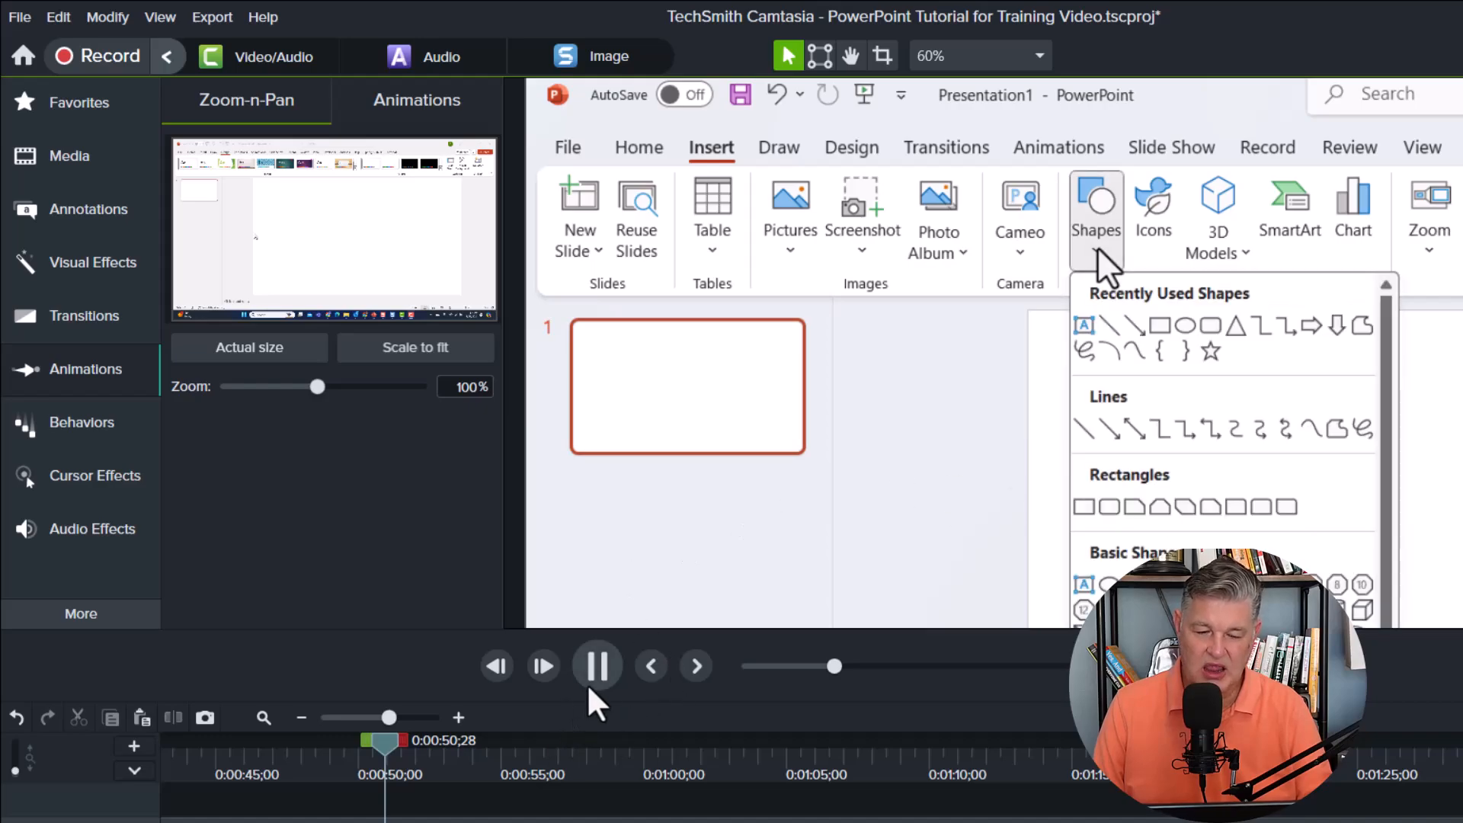
click(697, 666)
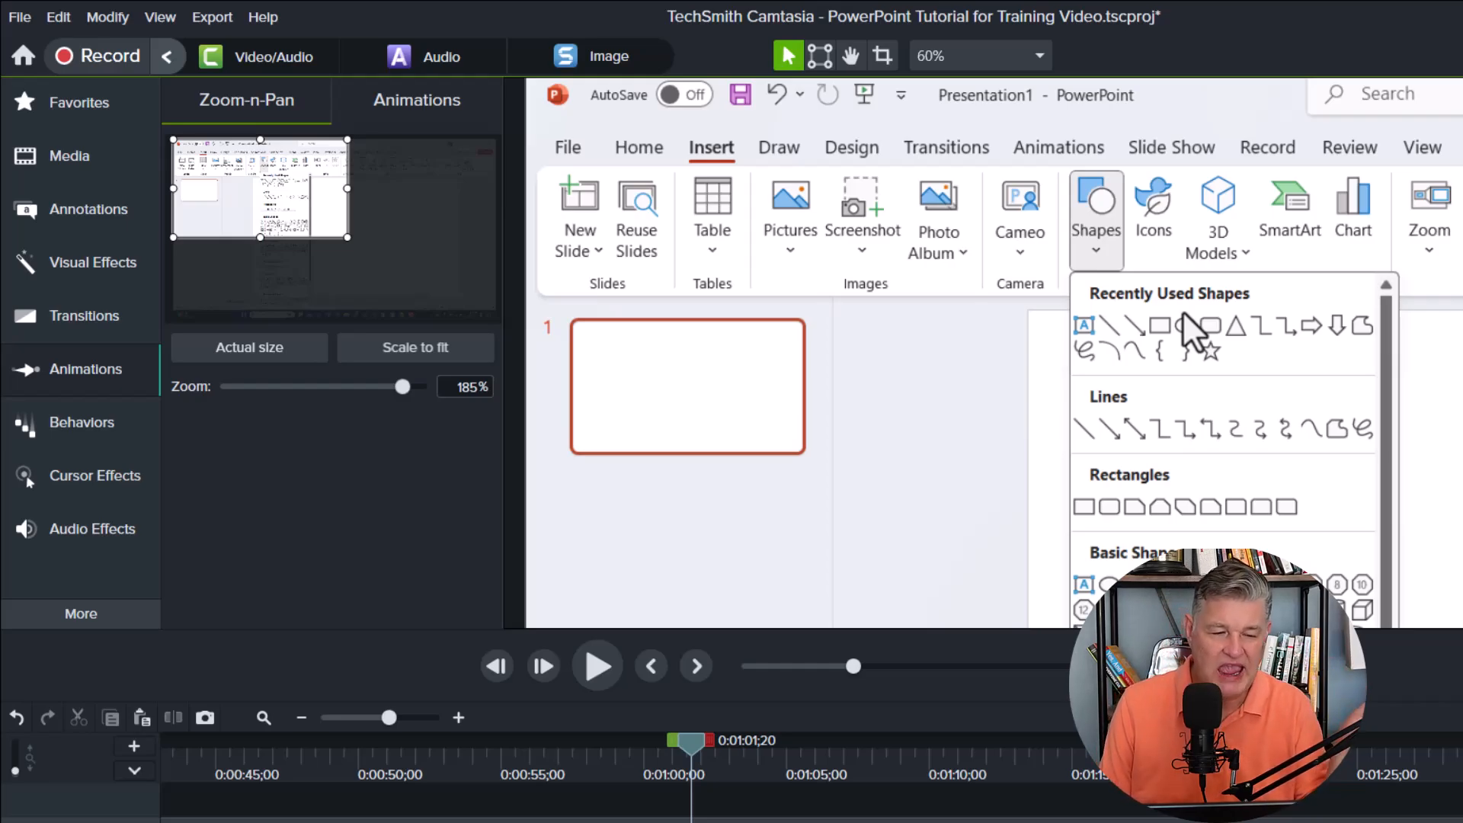
Add an unfilled rounded rectangle shape annotation around PowerPoint's Shapes button in the recording.
click(50, 208)
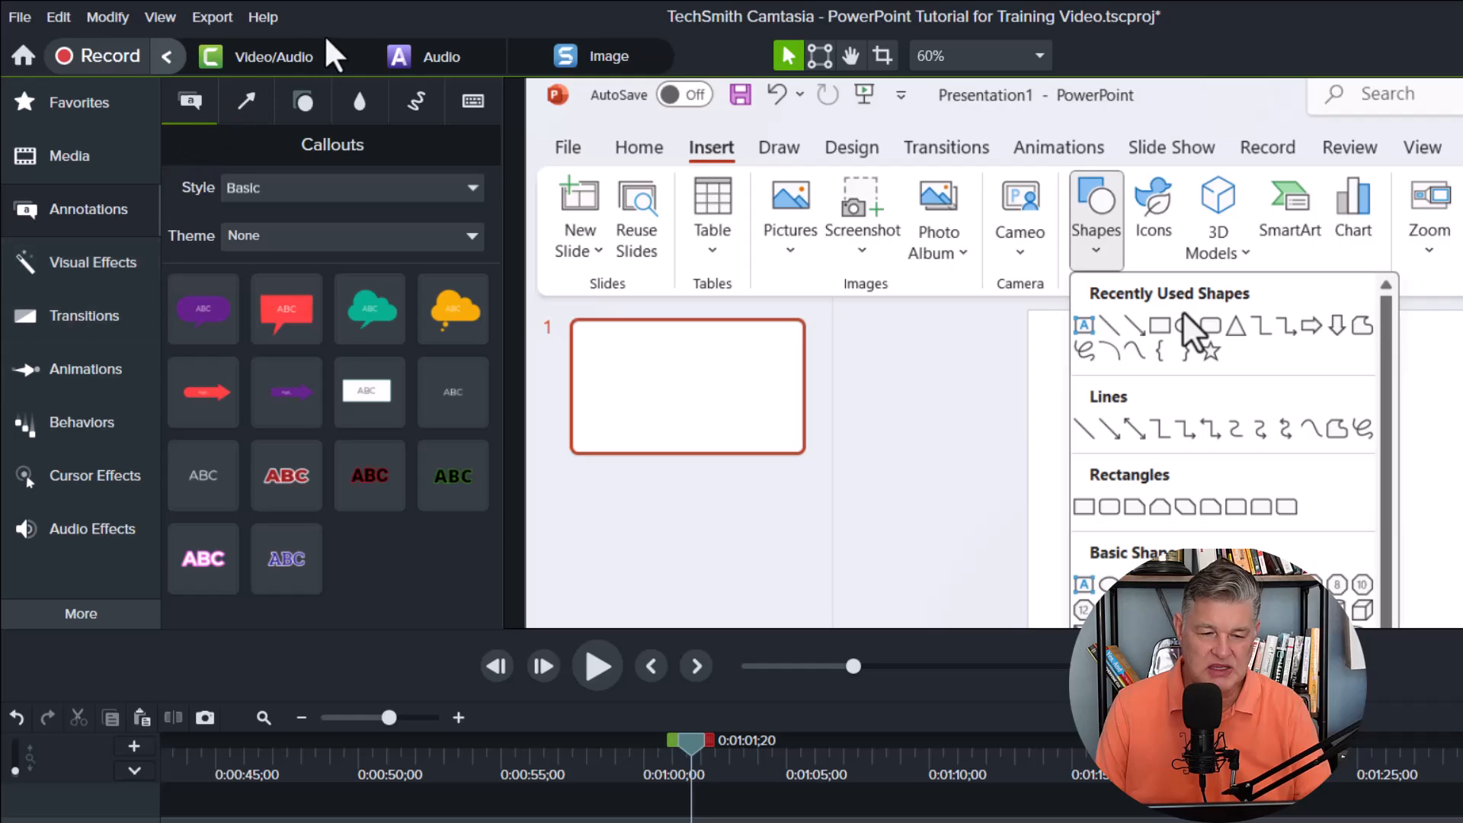
click(305, 101)
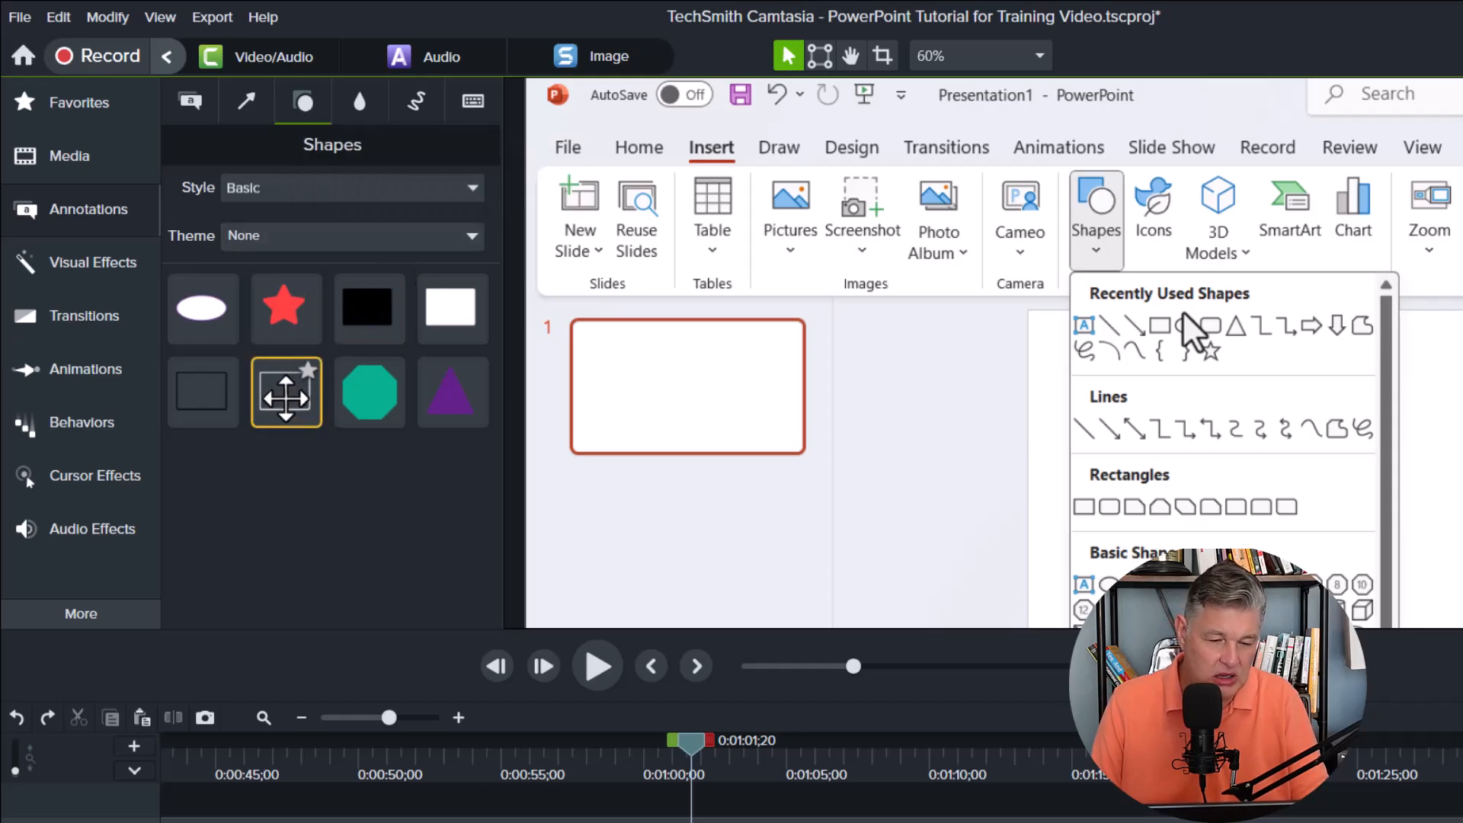
drag(285, 392, 1111, 228)
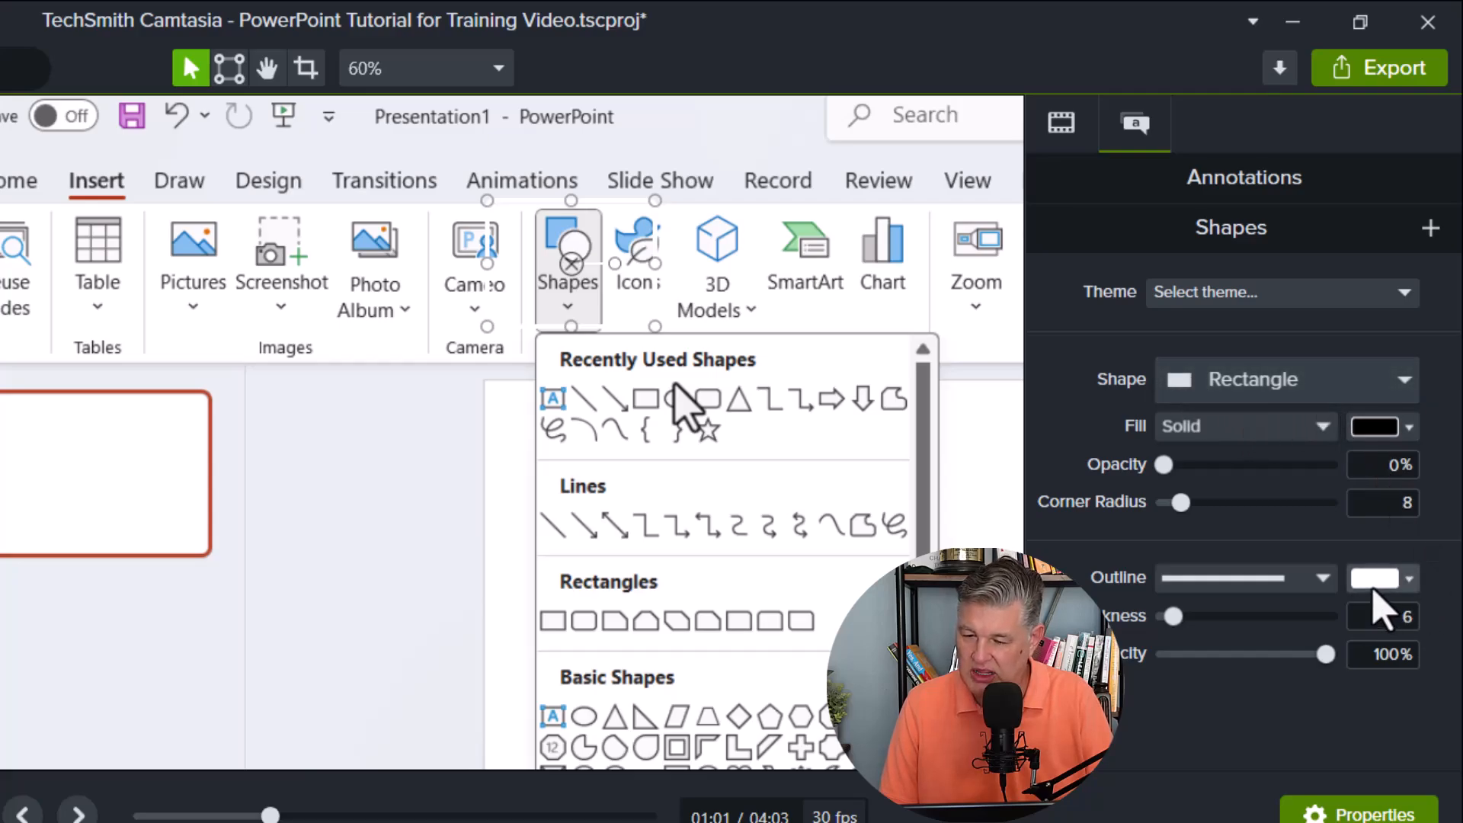
Give the rectangle annotation a red outline with a thickness of 12.
click(1404, 586)
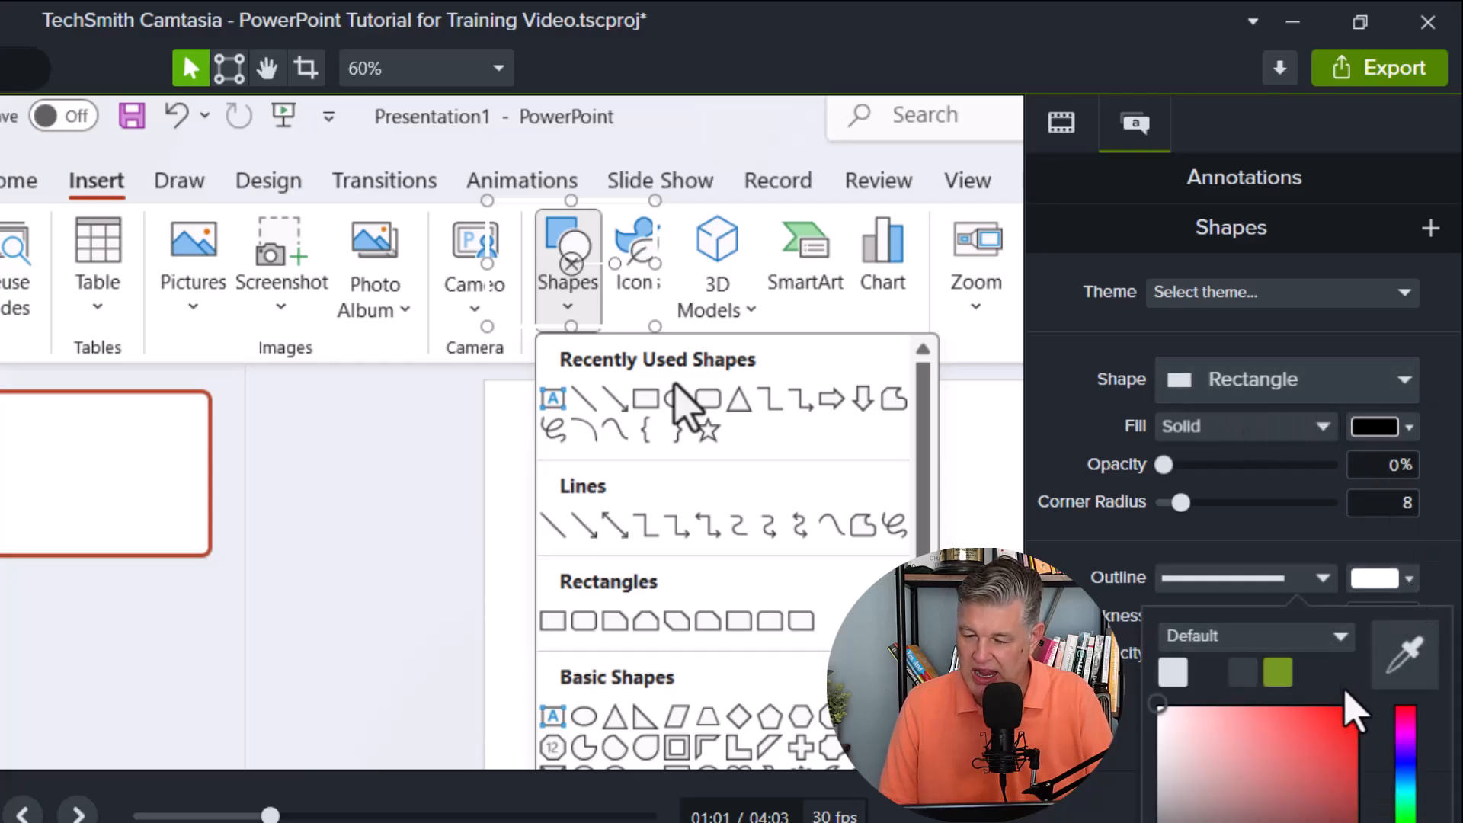
click(1355, 739)
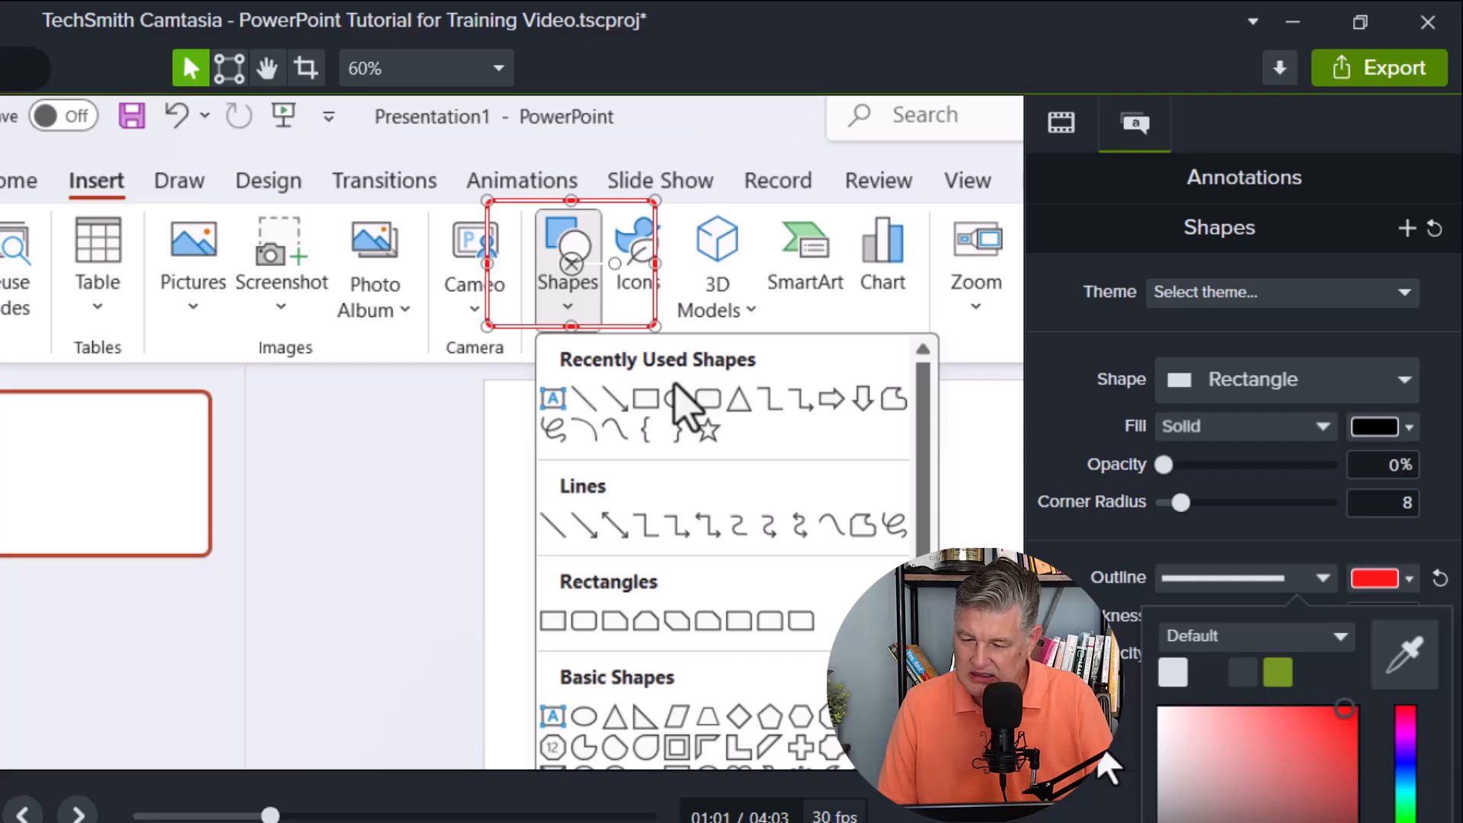
click(1097, 750)
mouse_move(1172, 617)
mouse_down()
mouse_move(1199, 620)
mouse_move(1180, 618)
mouse_up()
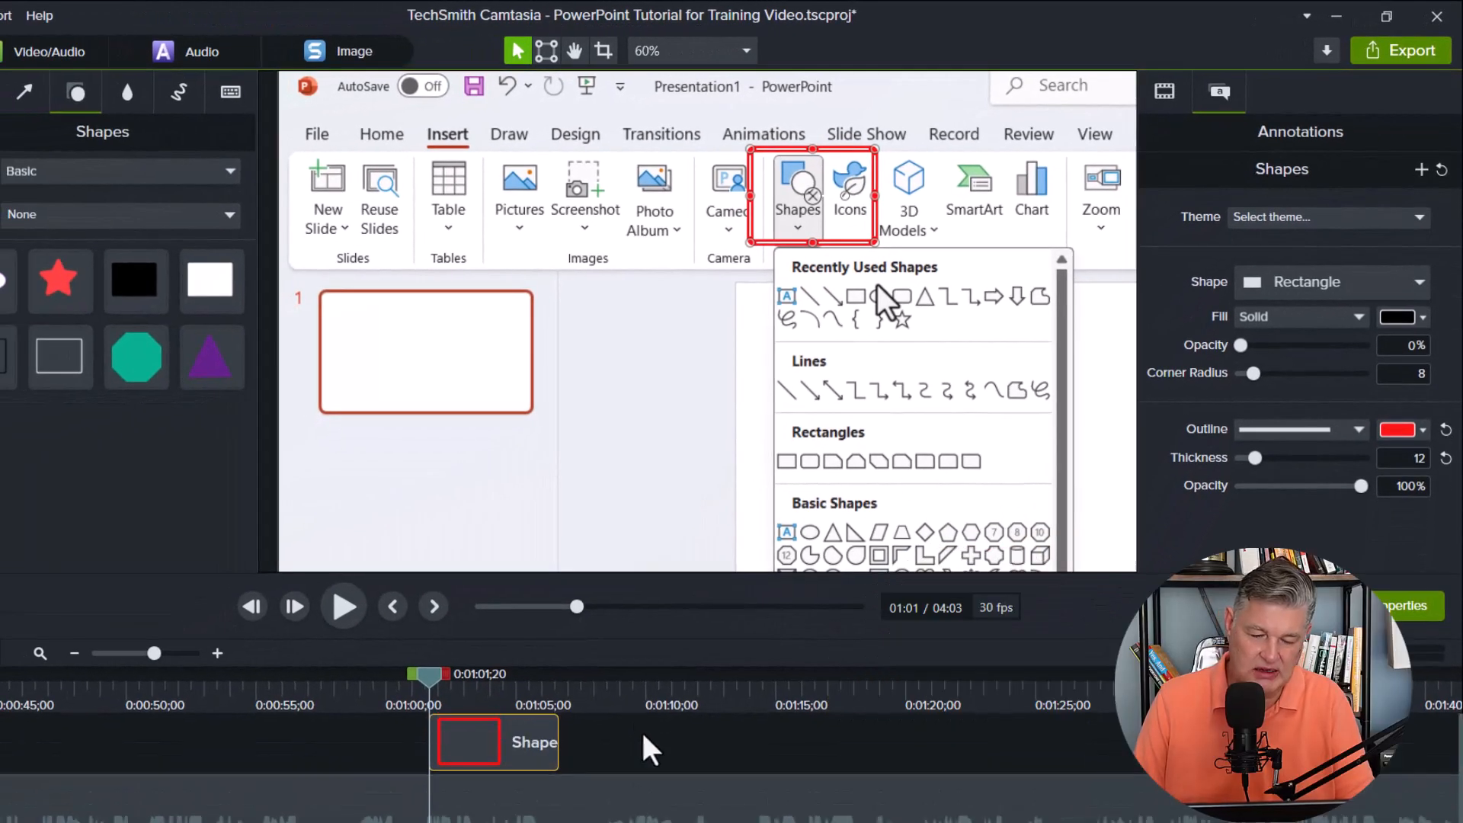
Play back the rectangle annotation's appearance and move the playhead to about 0:01:01, where the Shapes menu opens.
drag(425, 672, 354, 675)
click(344, 609)
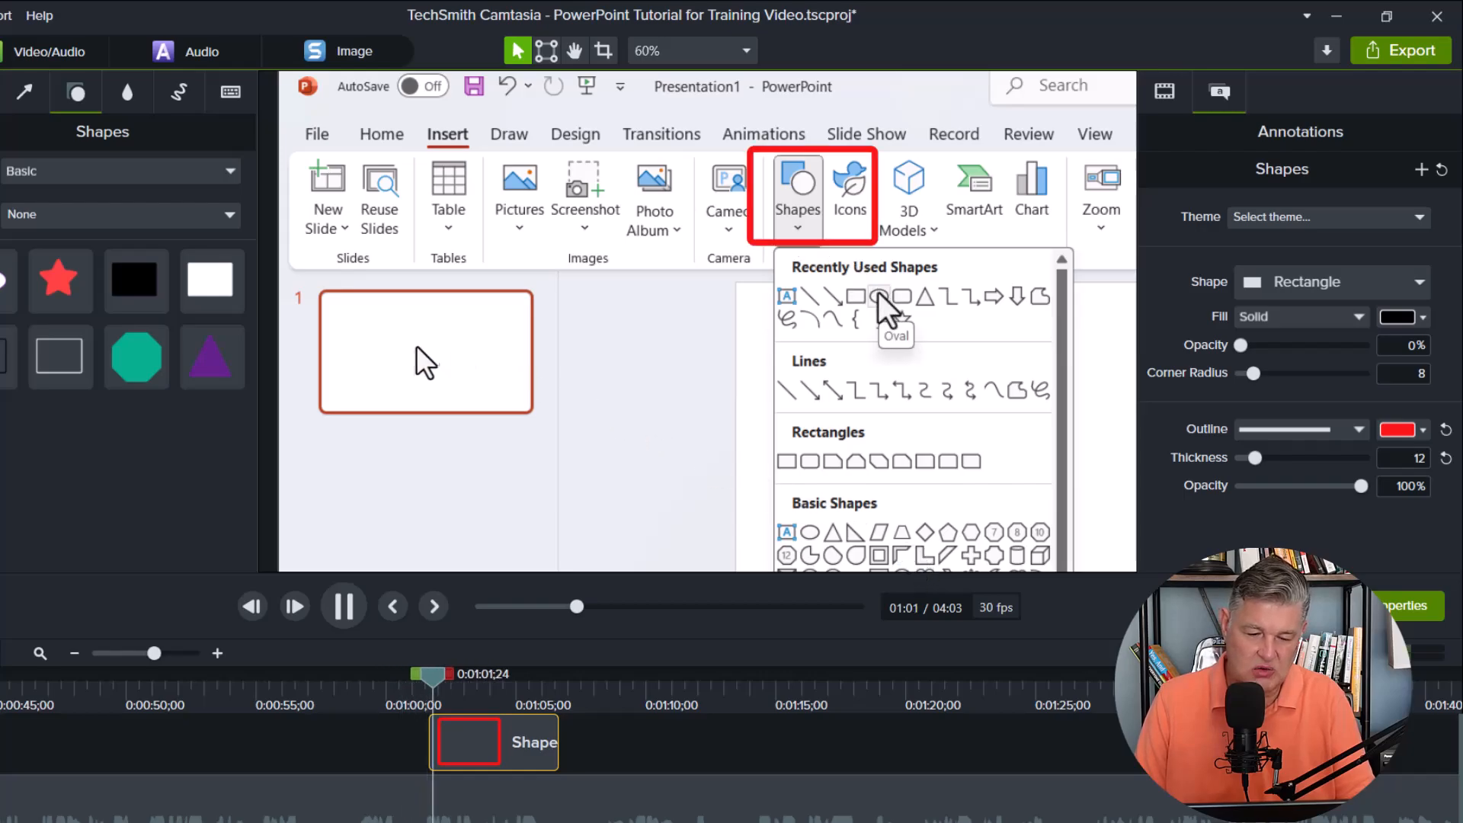
click(344, 607)
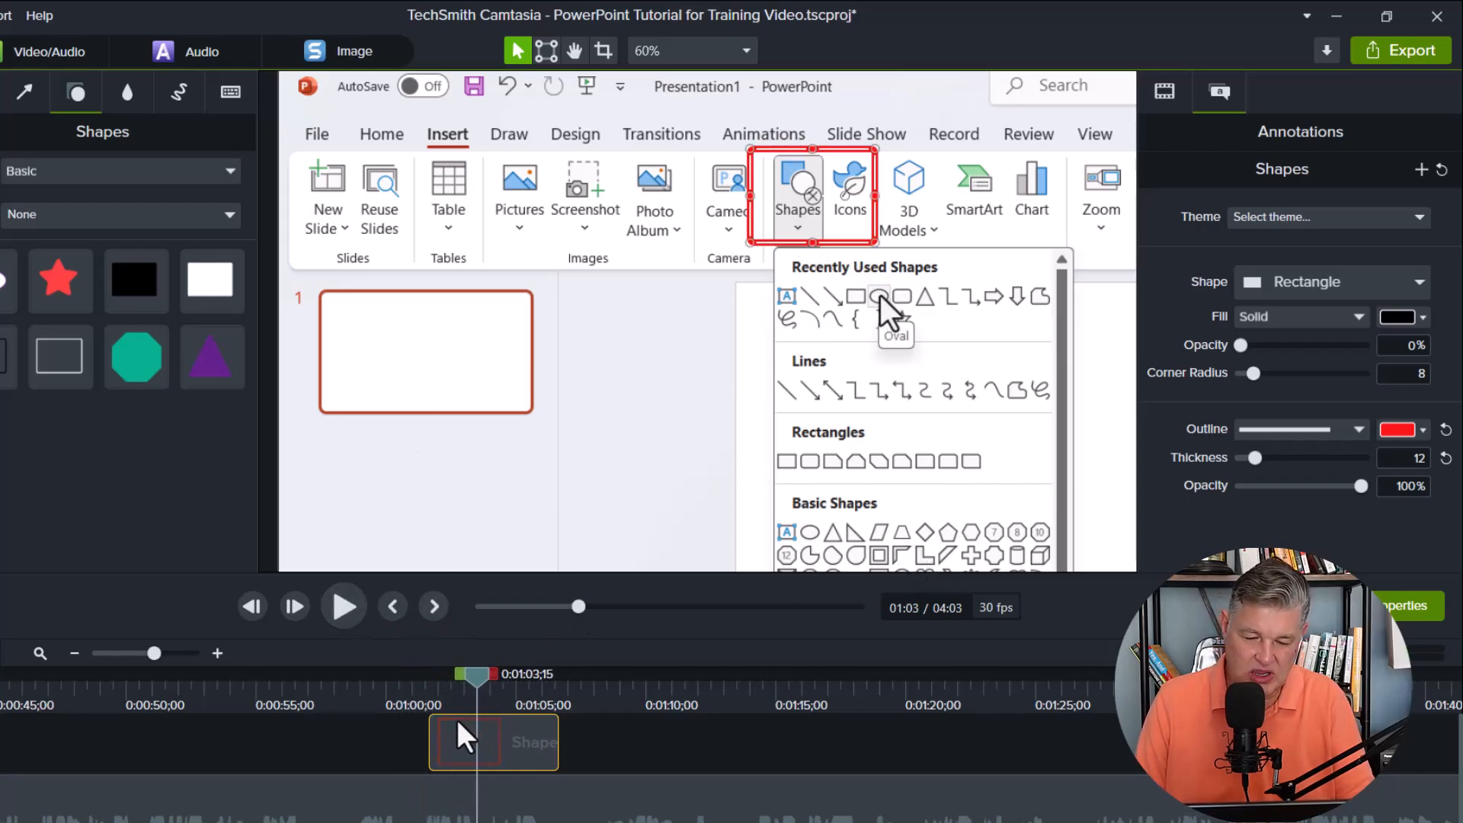
drag(474, 695, 333, 709)
click(391, 694)
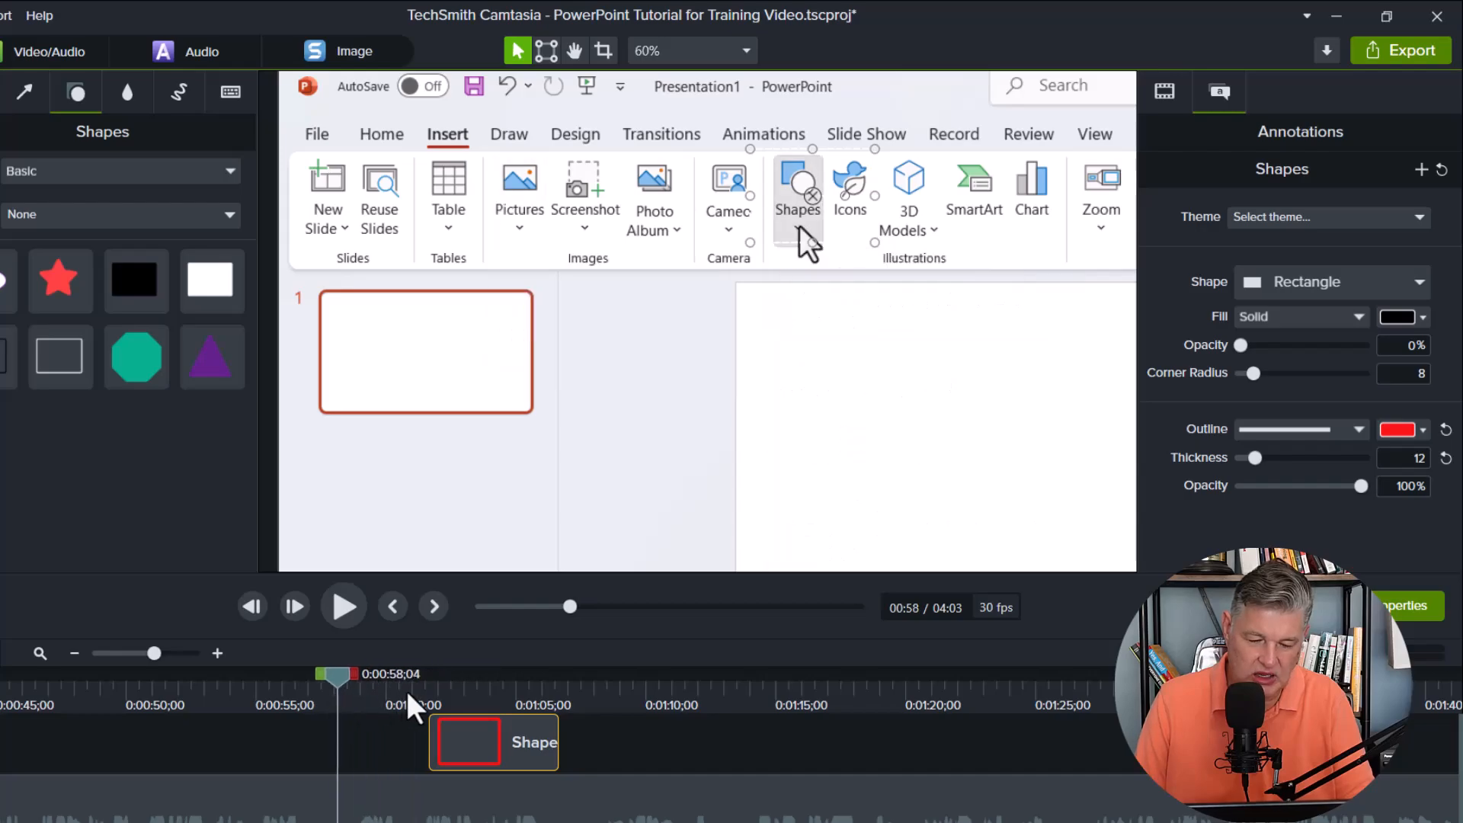
click(341, 605)
click(341, 605)
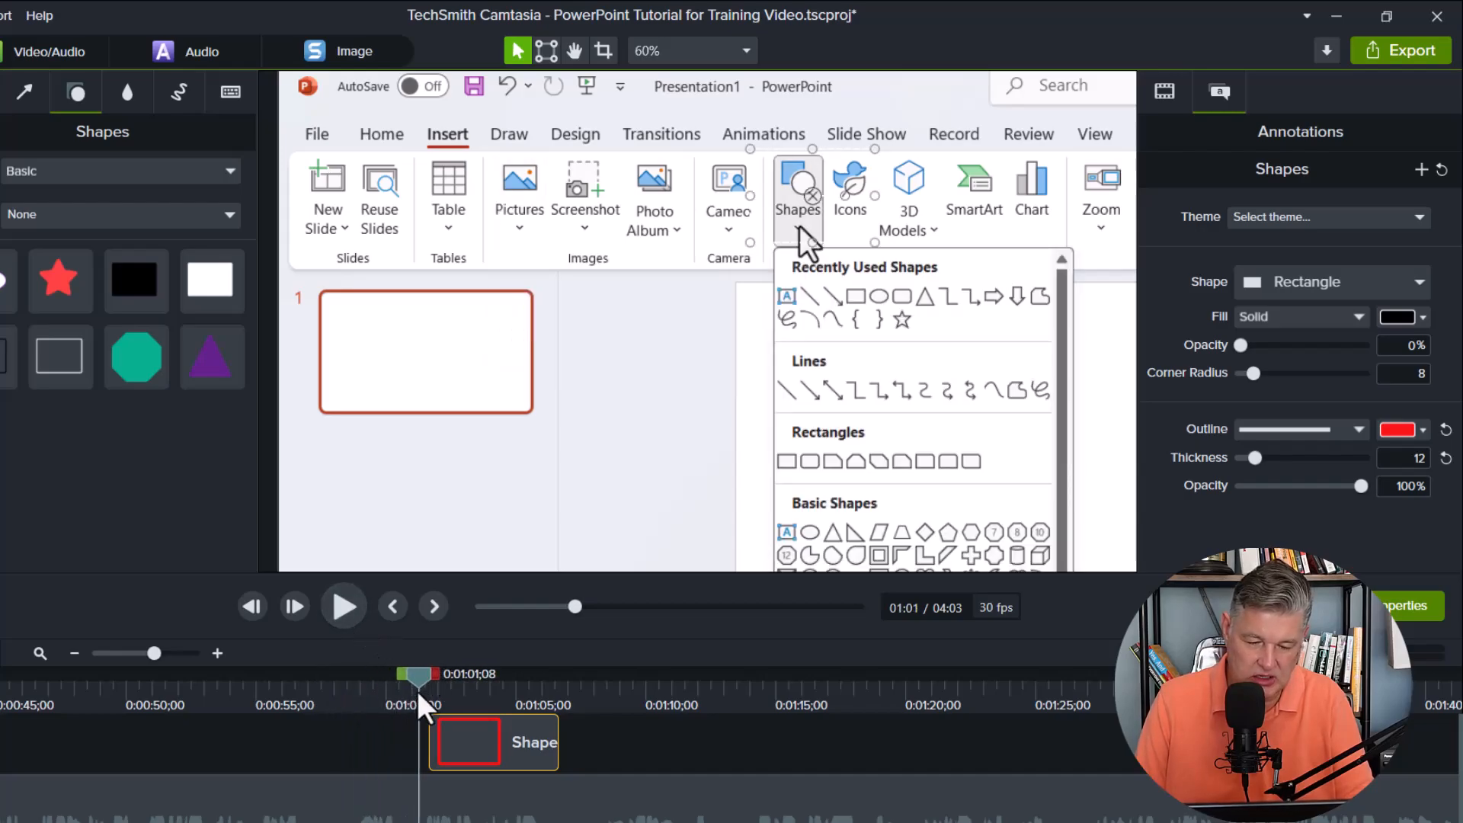
Shift the rectangle annotation earlier on the timeline, play back its appearance, and adjust its start to about 0:00:59.
drag(427, 675, 364, 686)
drag(483, 751, 411, 759)
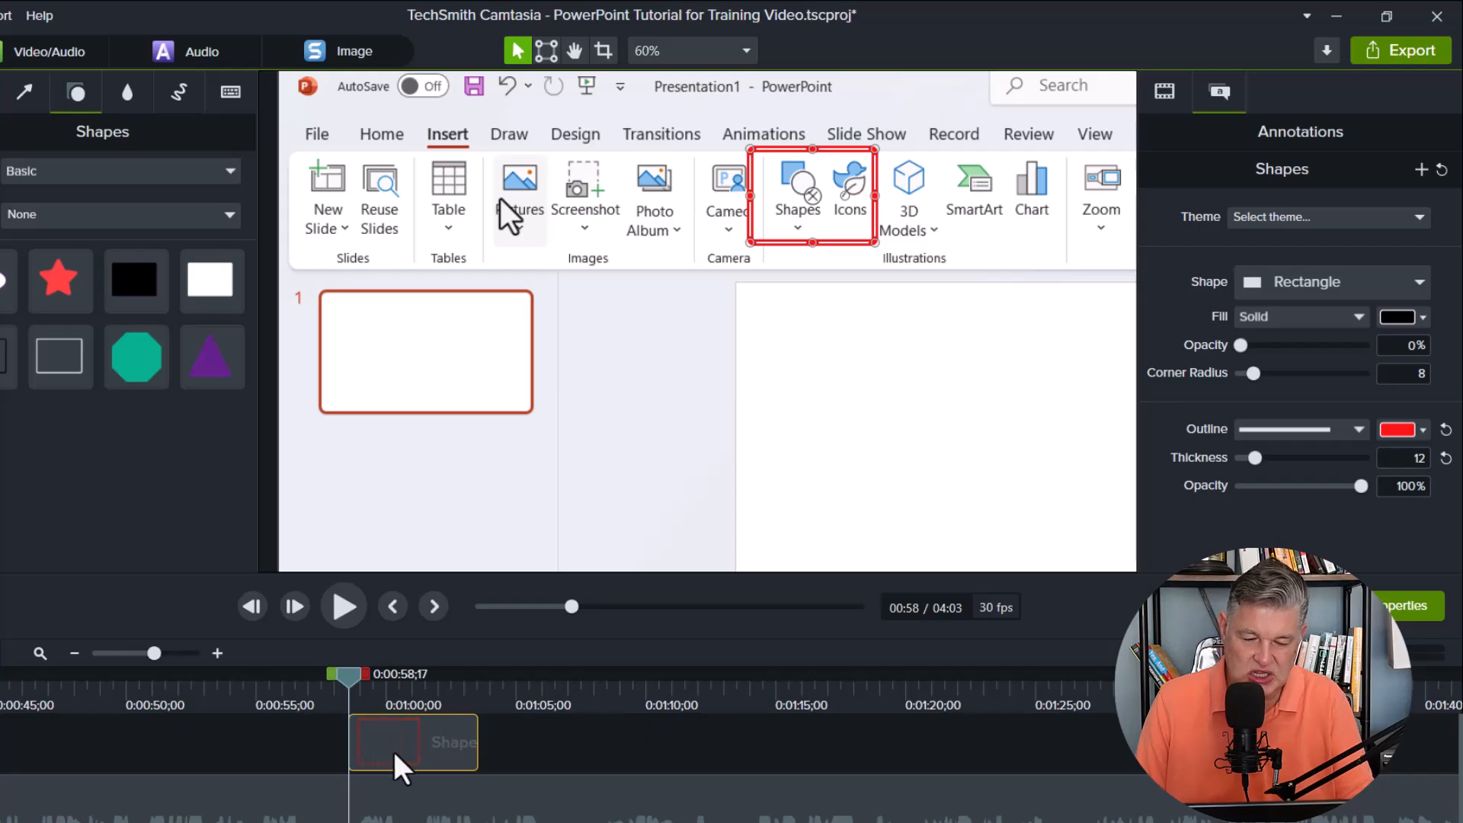
drag(348, 681, 327, 681)
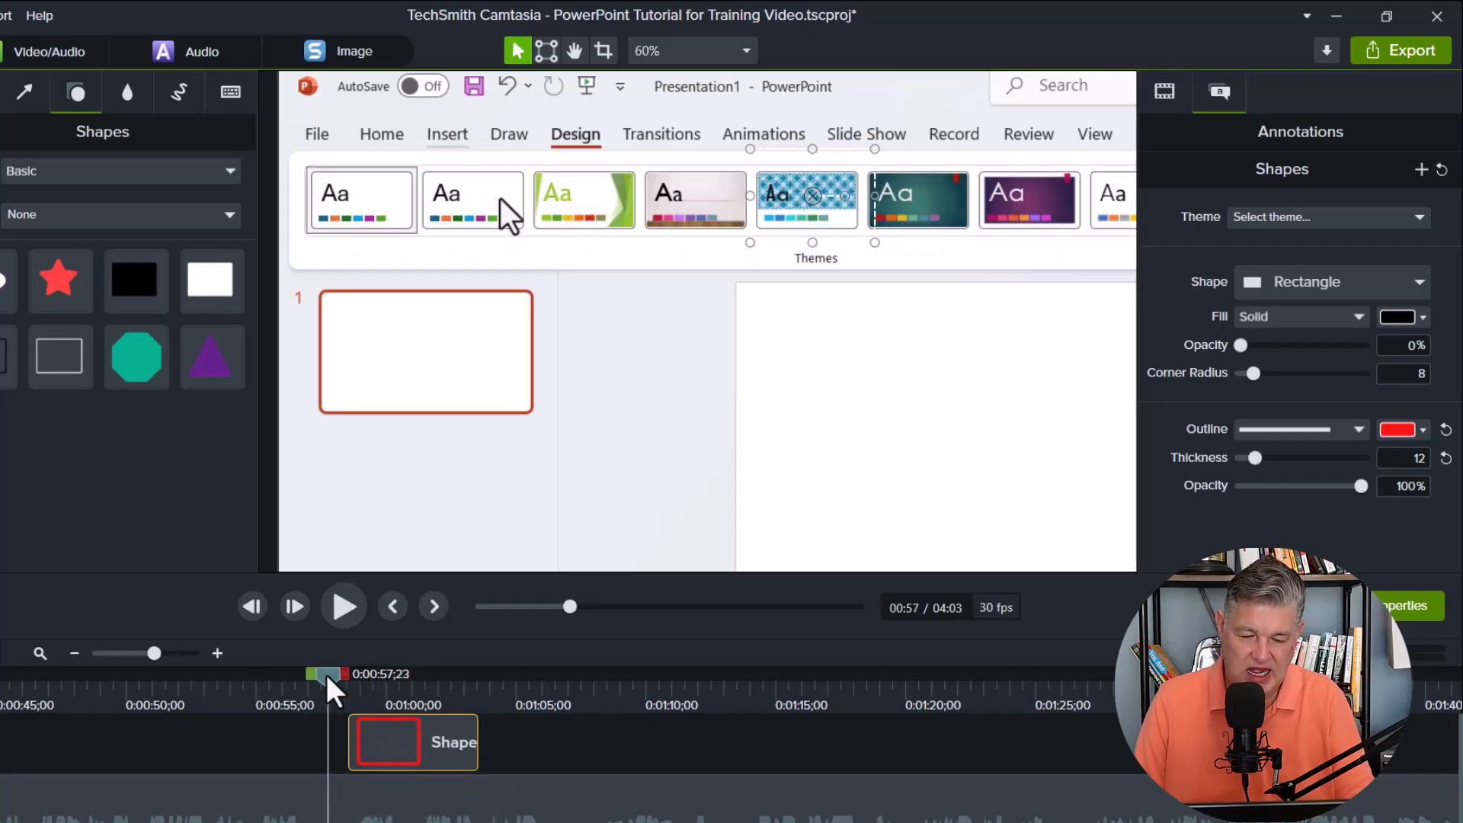
click(343, 607)
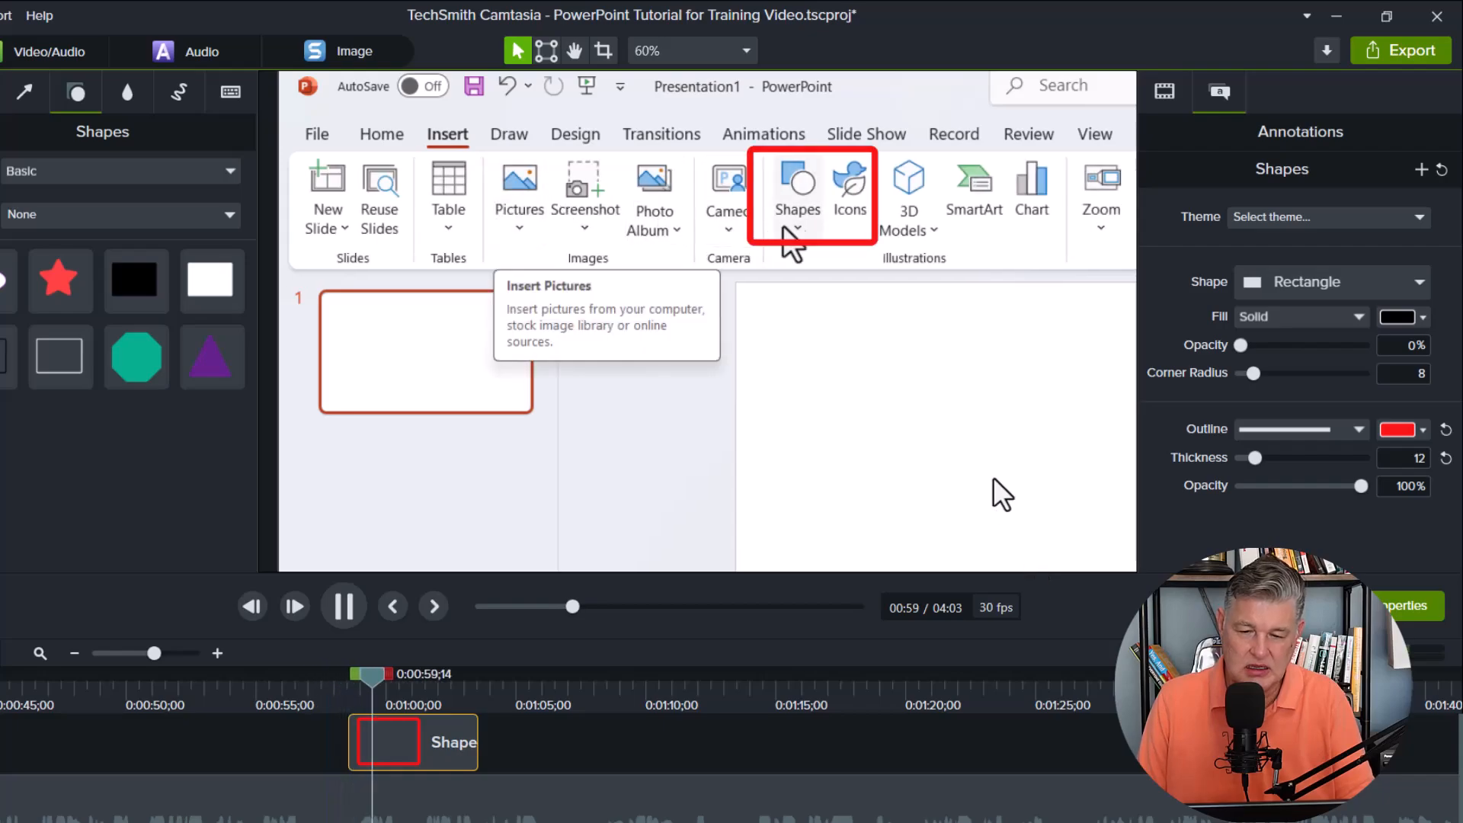
click(347, 620)
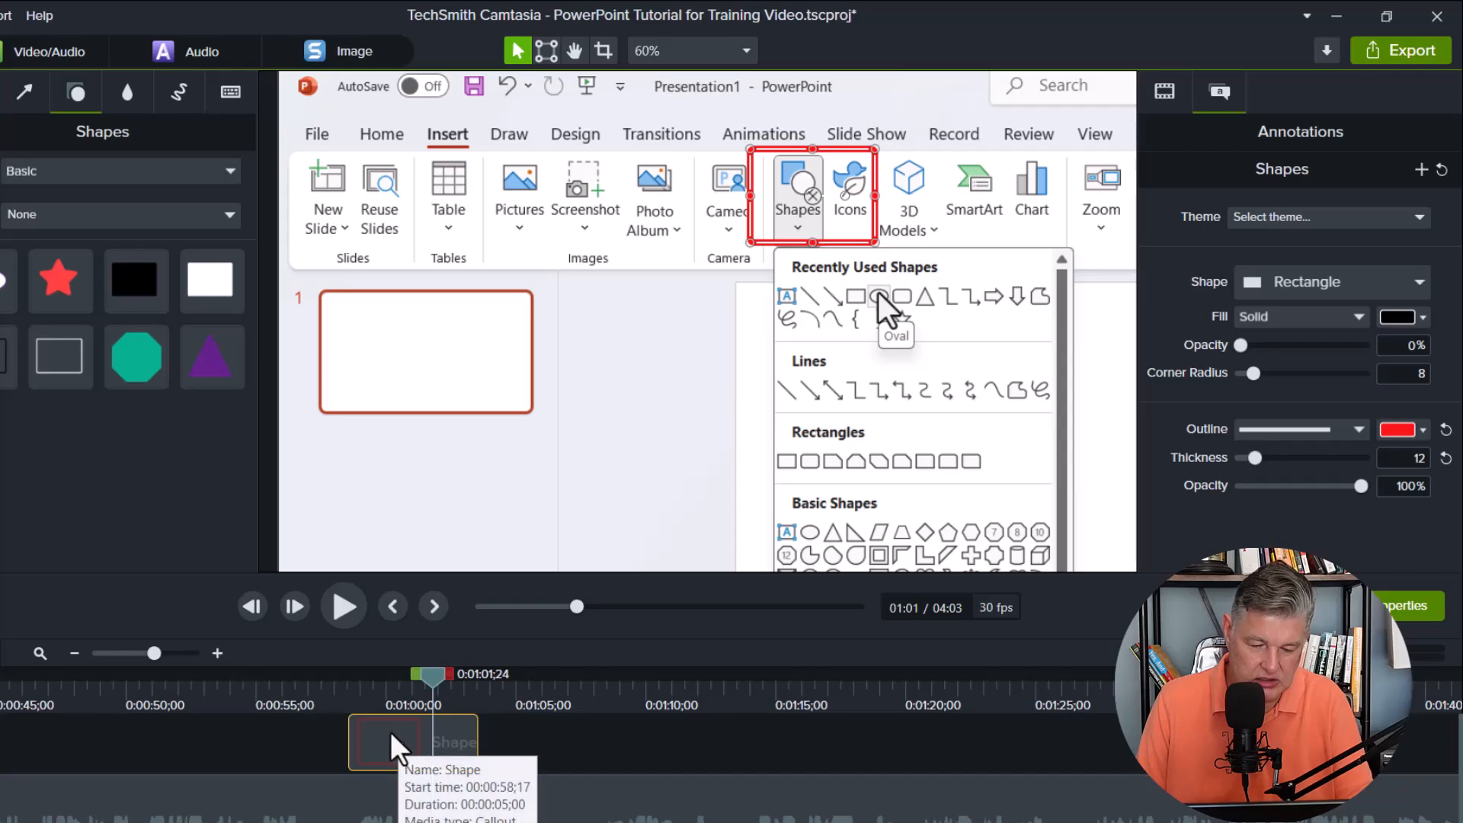
drag(401, 750, 424, 751)
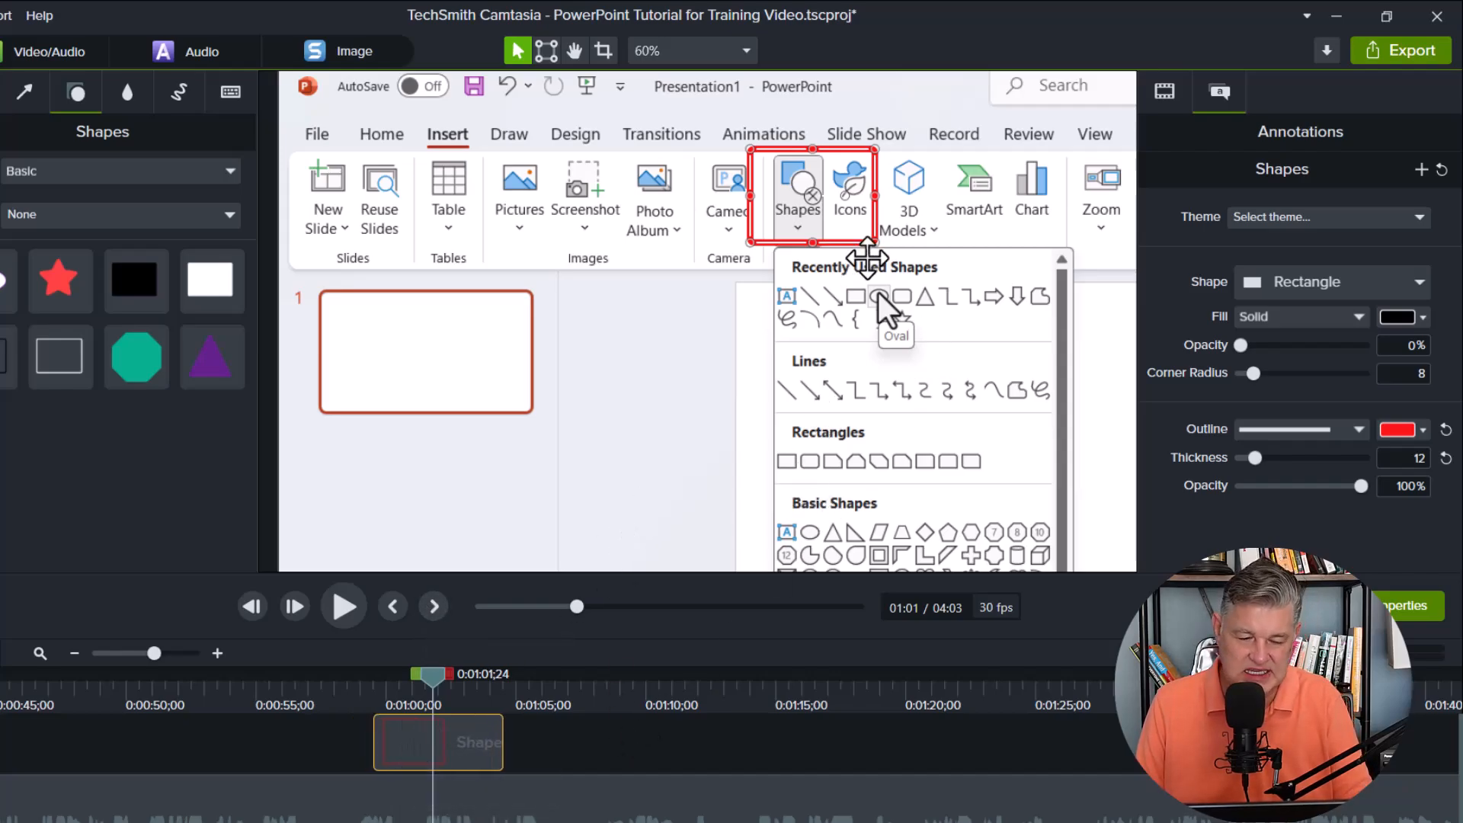
Add a Fade transition to the start of the rectangle annotation and play it back from about 0:00:57.
drag(438, 685, 312, 684)
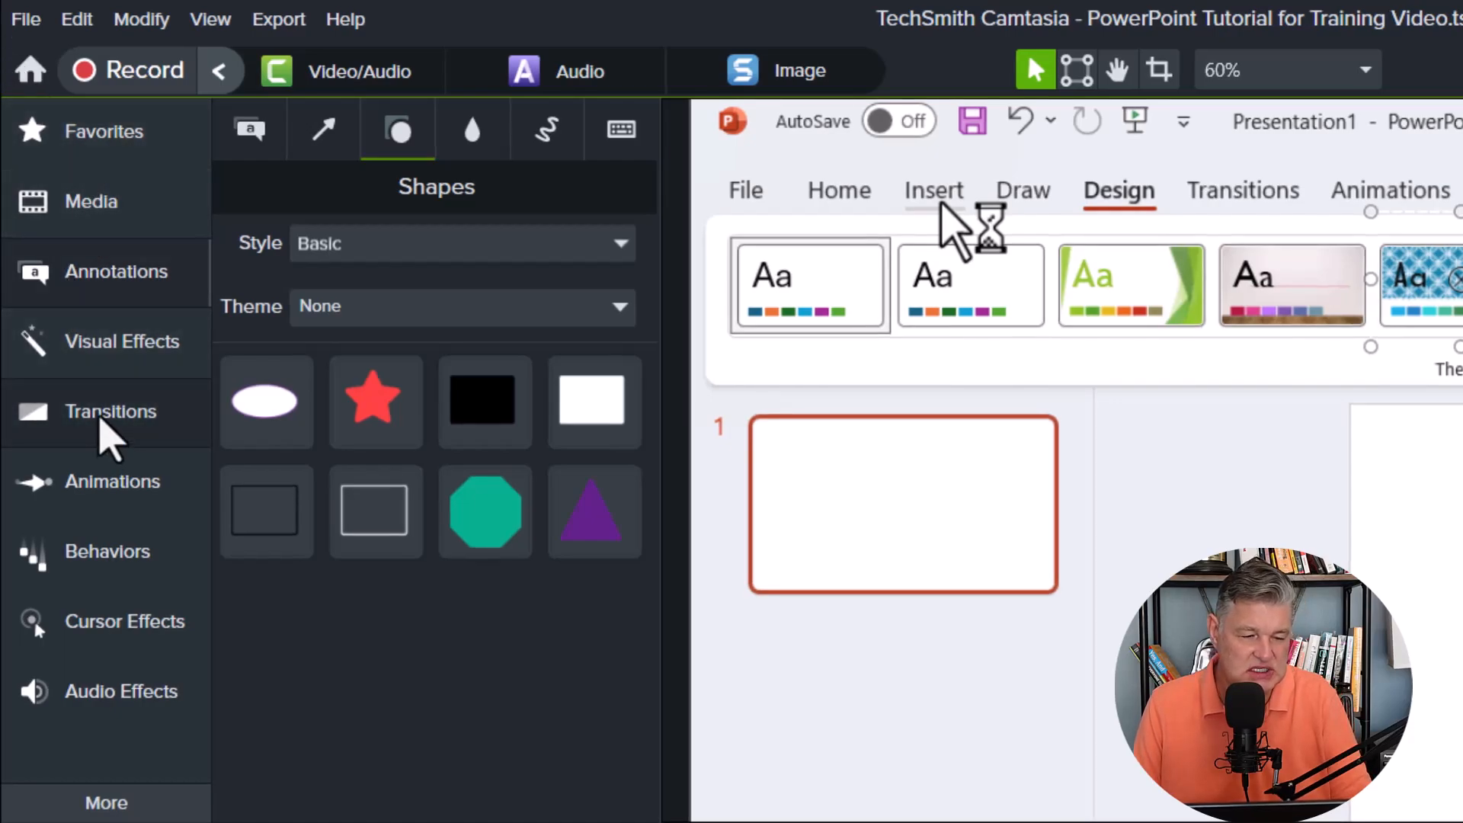
click(105, 411)
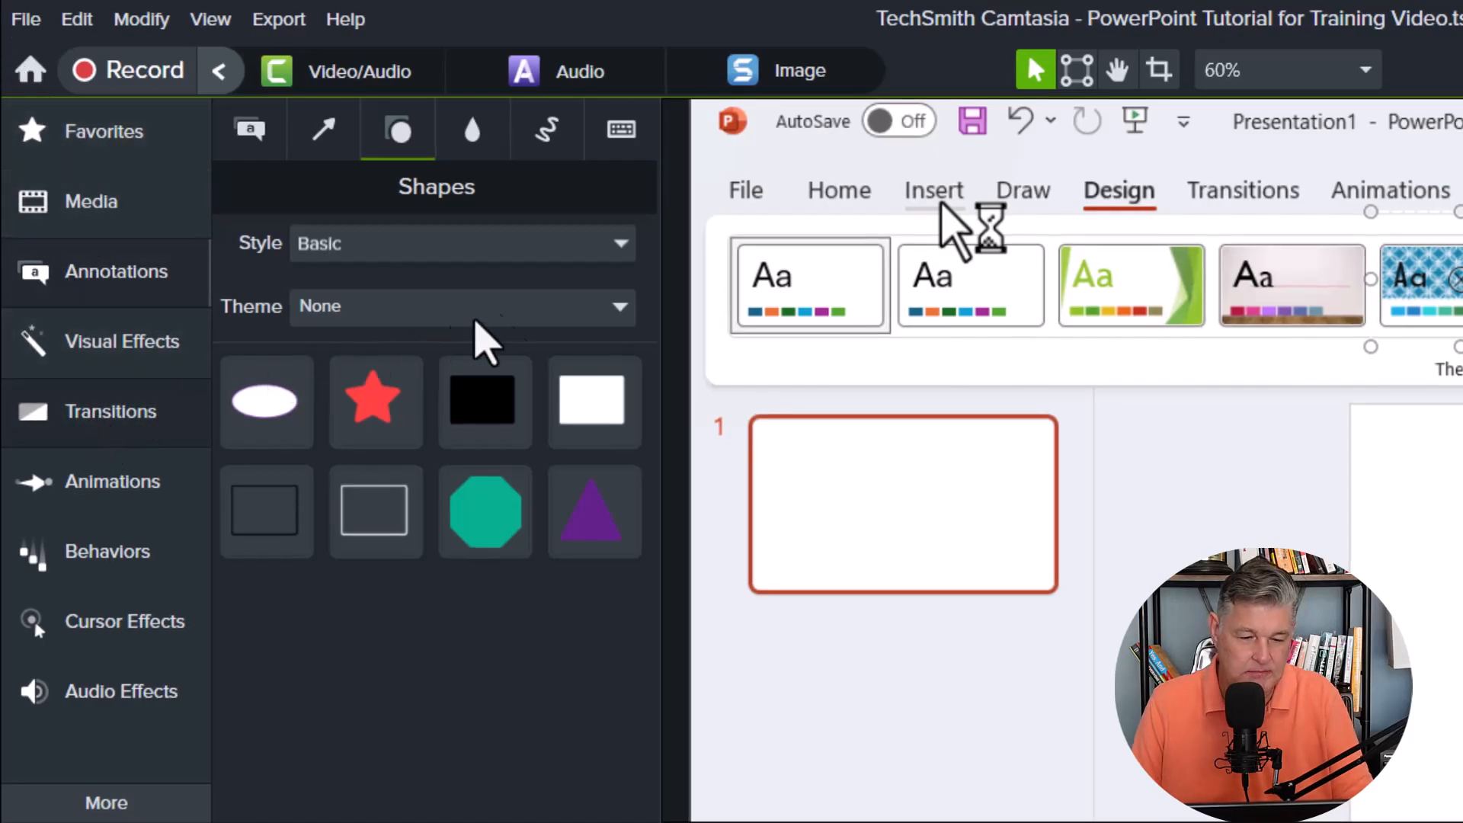
drag(322, 290, 526, 677)
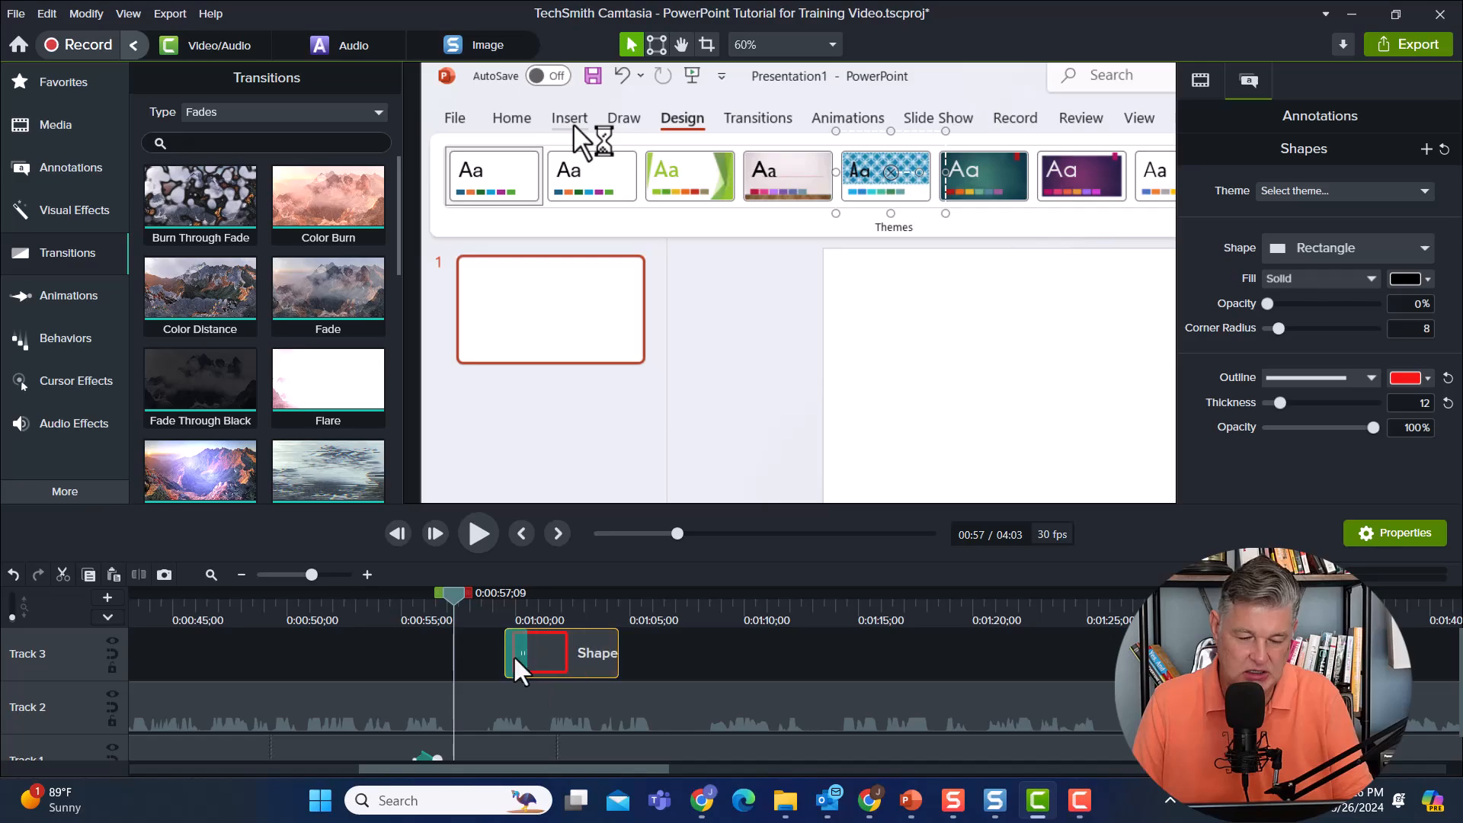
click(471, 537)
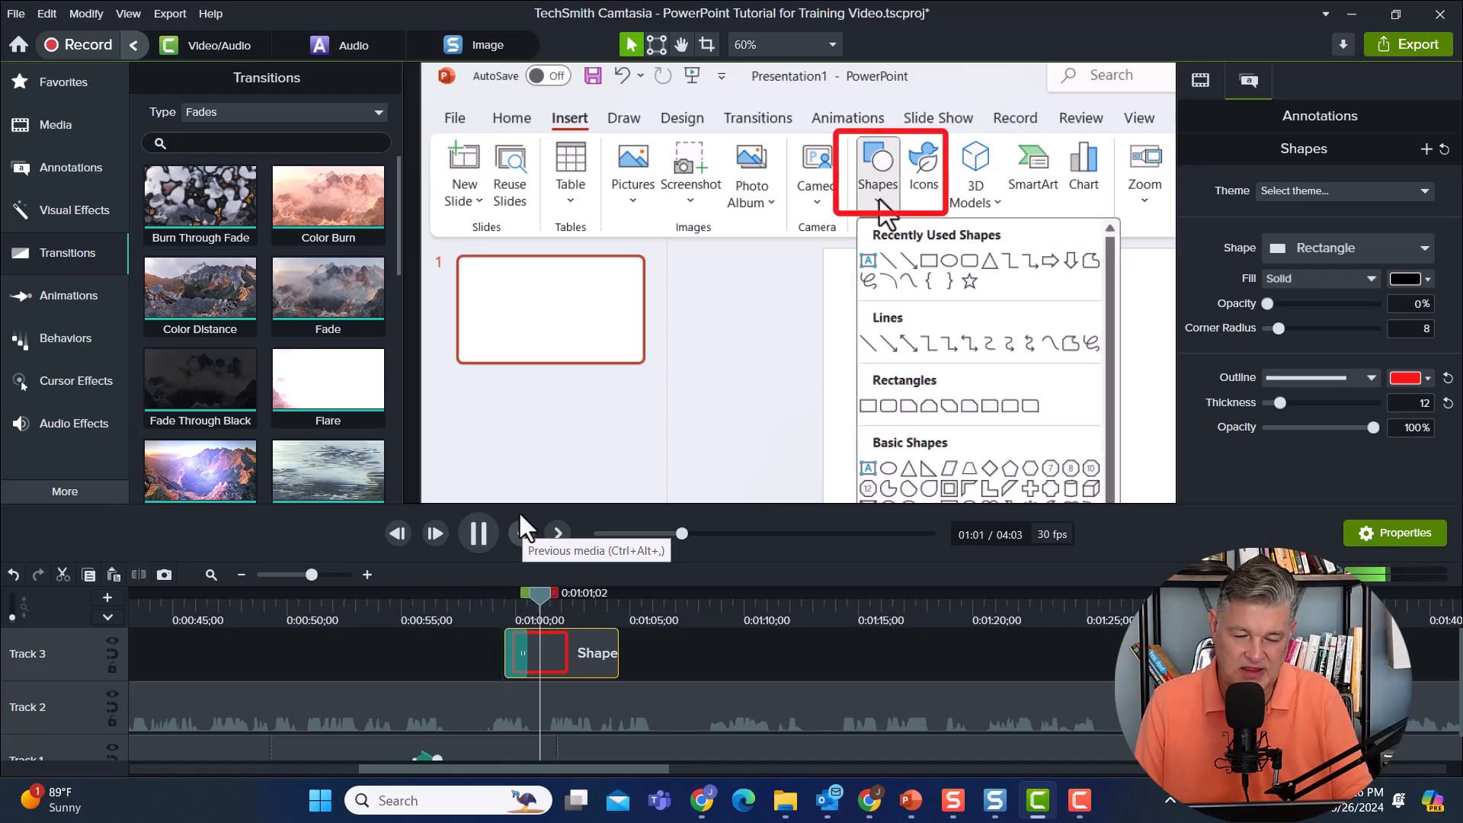
click(477, 533)
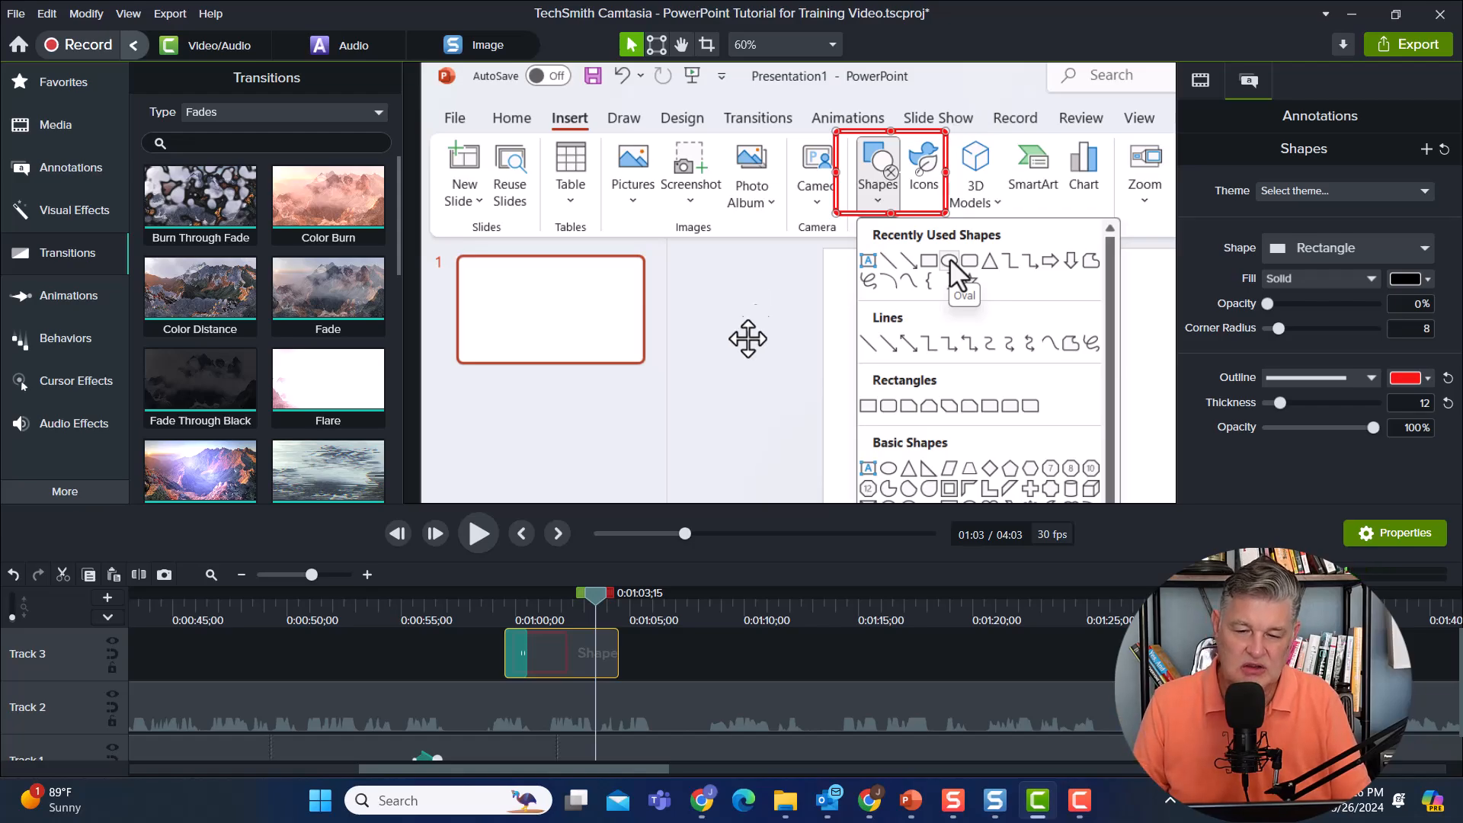
Add a scale-to-fit zoom-out animation to the recording at 0:01:07 and play it back to about 0:01:12, where the circle is drawn.
mouse_move(656, 623)
mouse_down()
mouse_move(605, 616)
mouse_move(684, 607)
mouse_move(746, 626)
mouse_move(675, 614)
mouse_move(674, 596)
mouse_up()
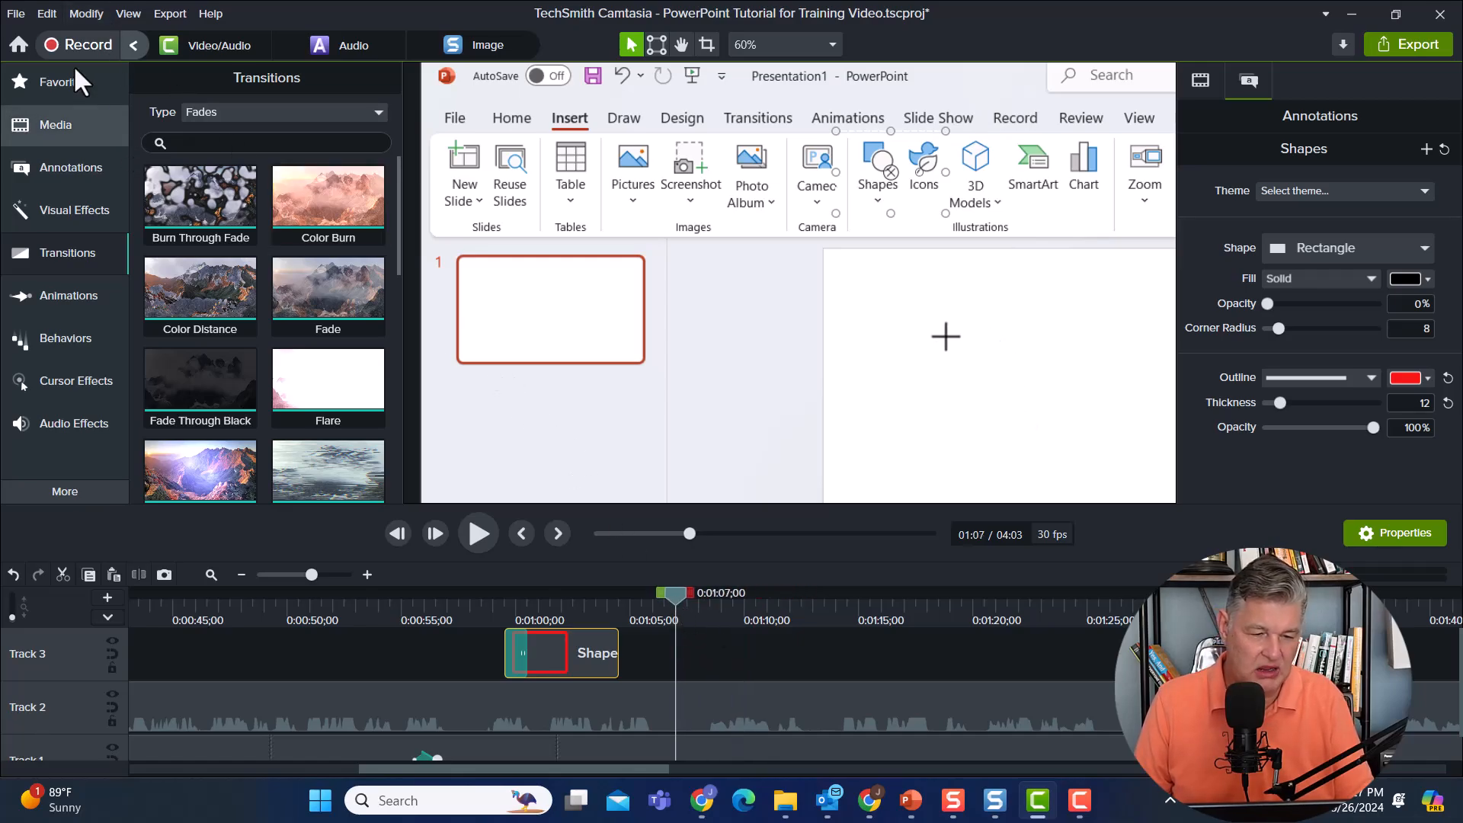
click(66, 296)
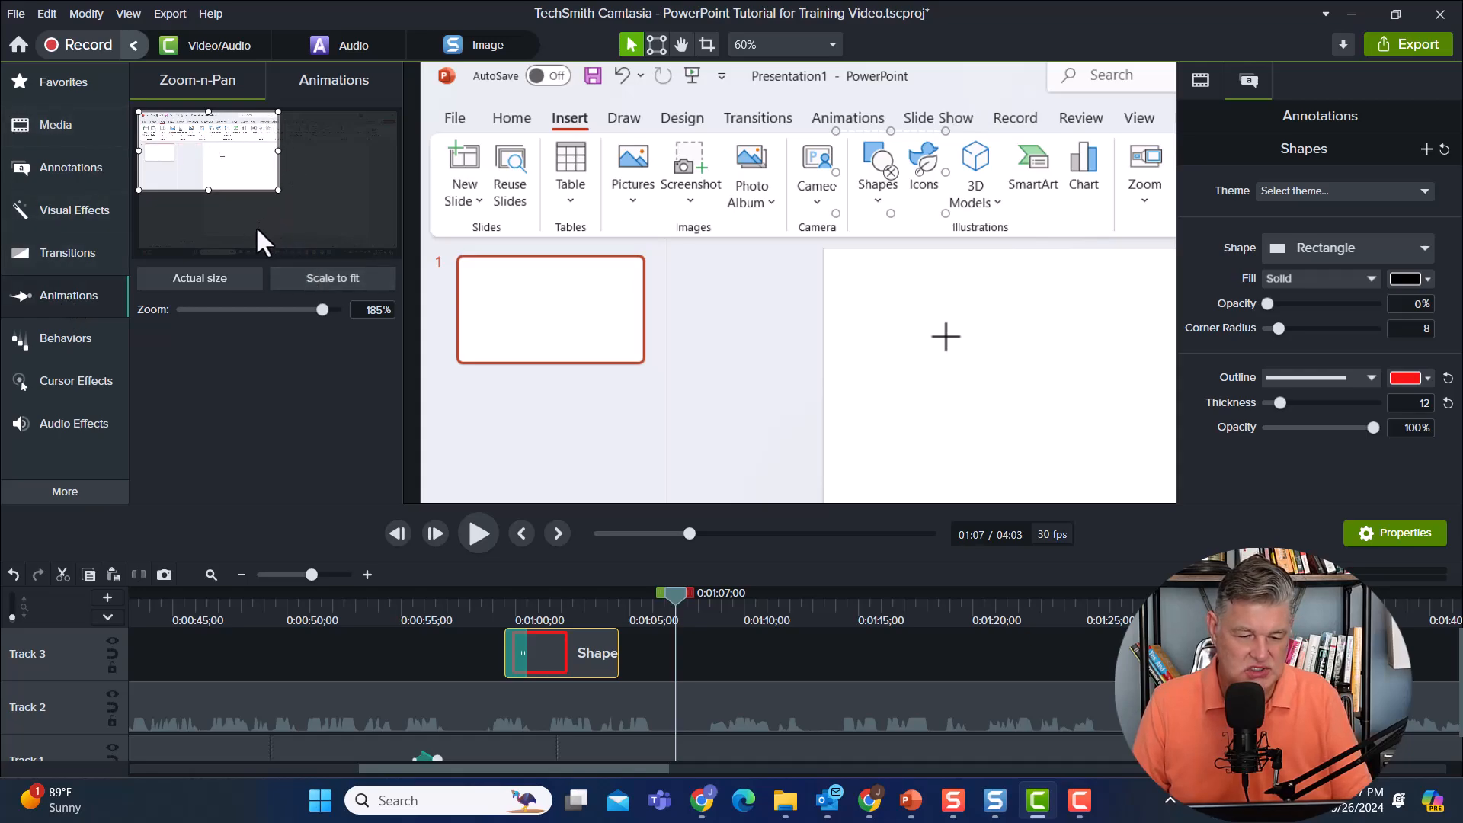
click(335, 279)
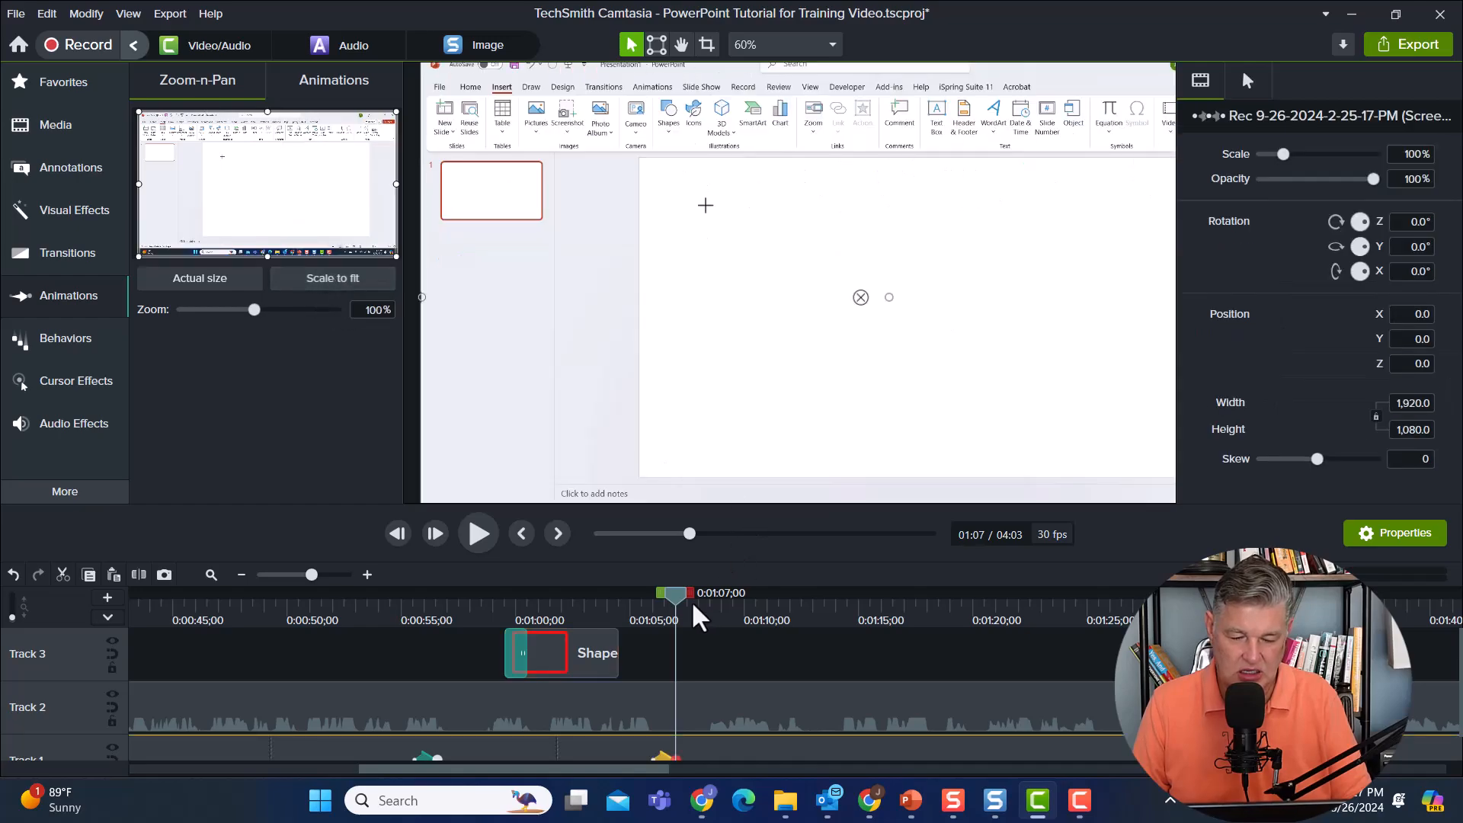
drag(680, 609, 629, 602)
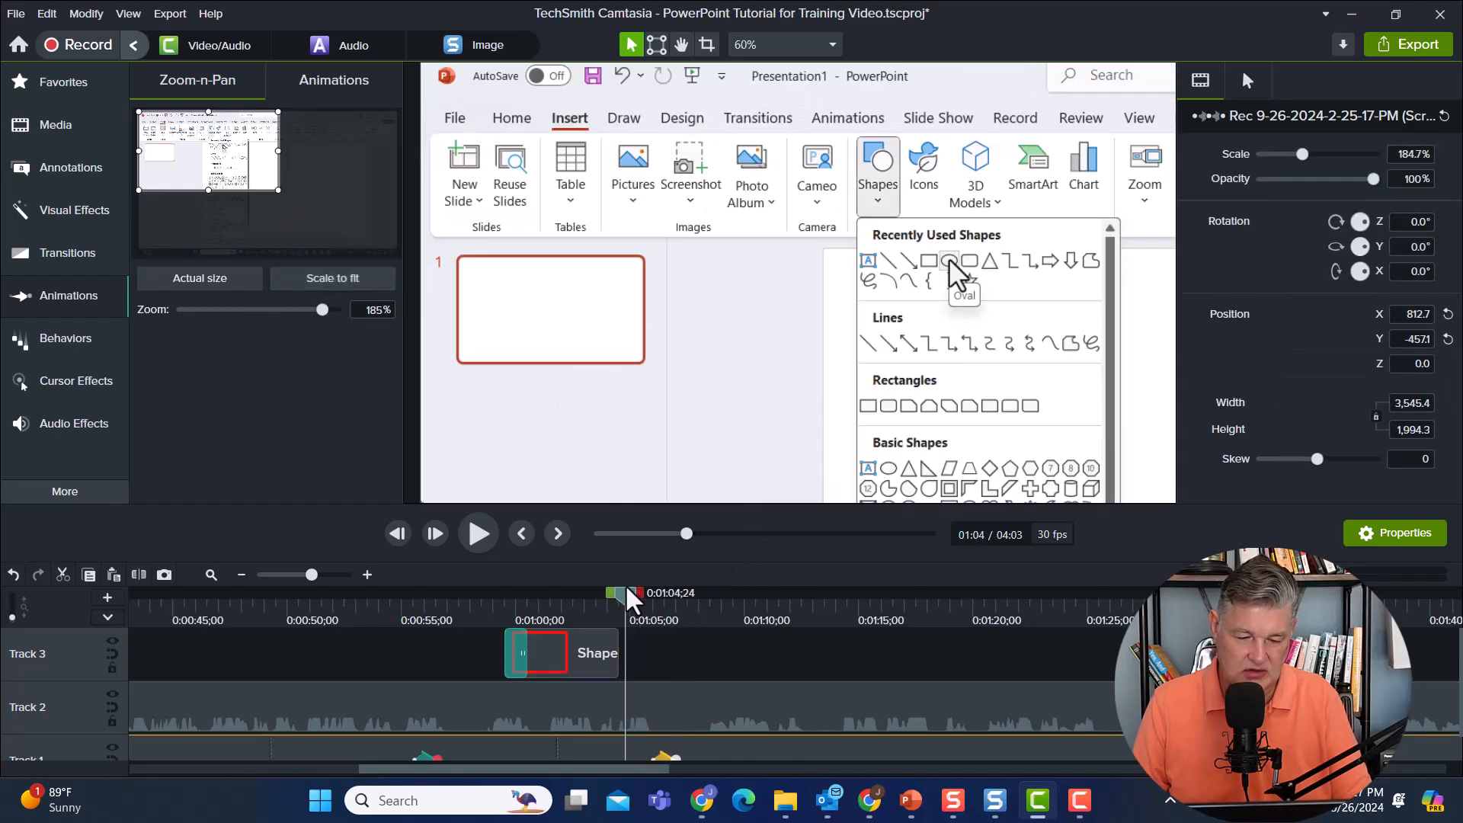
click(478, 535)
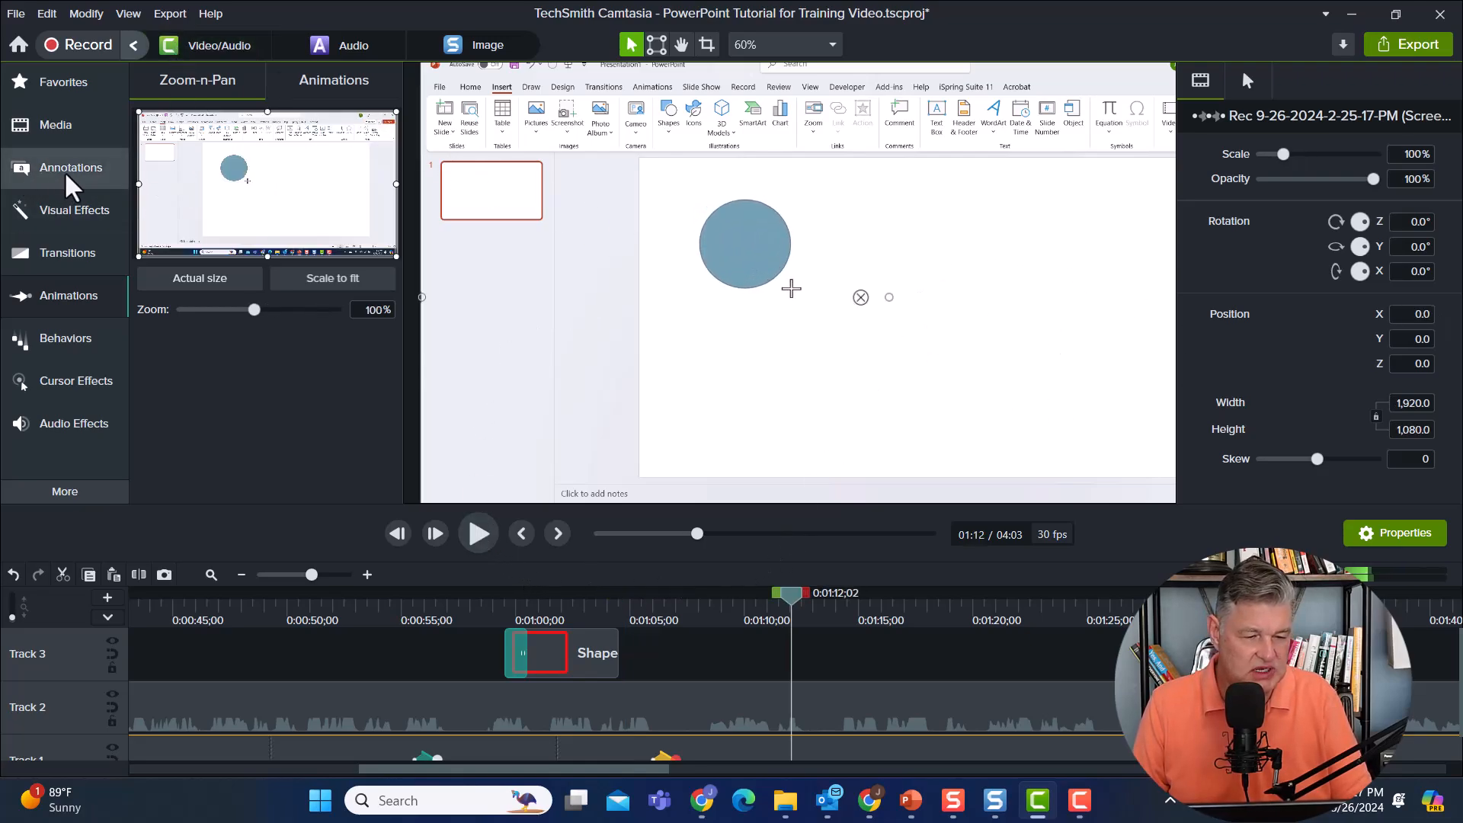
Add a basic white text rectangle callout beside the blue circle with the text "Add a circle".
click(67, 175)
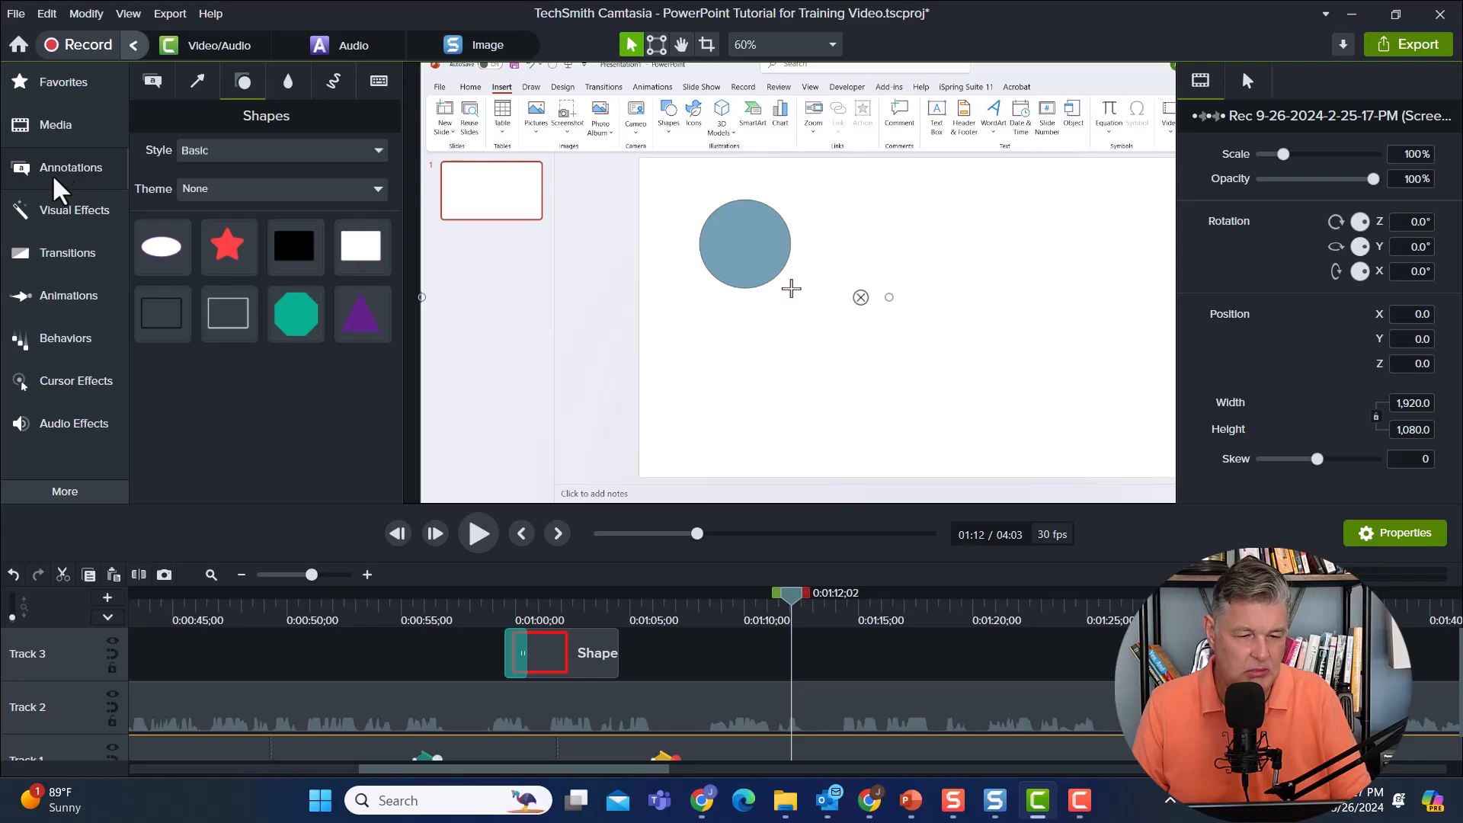
click(154, 81)
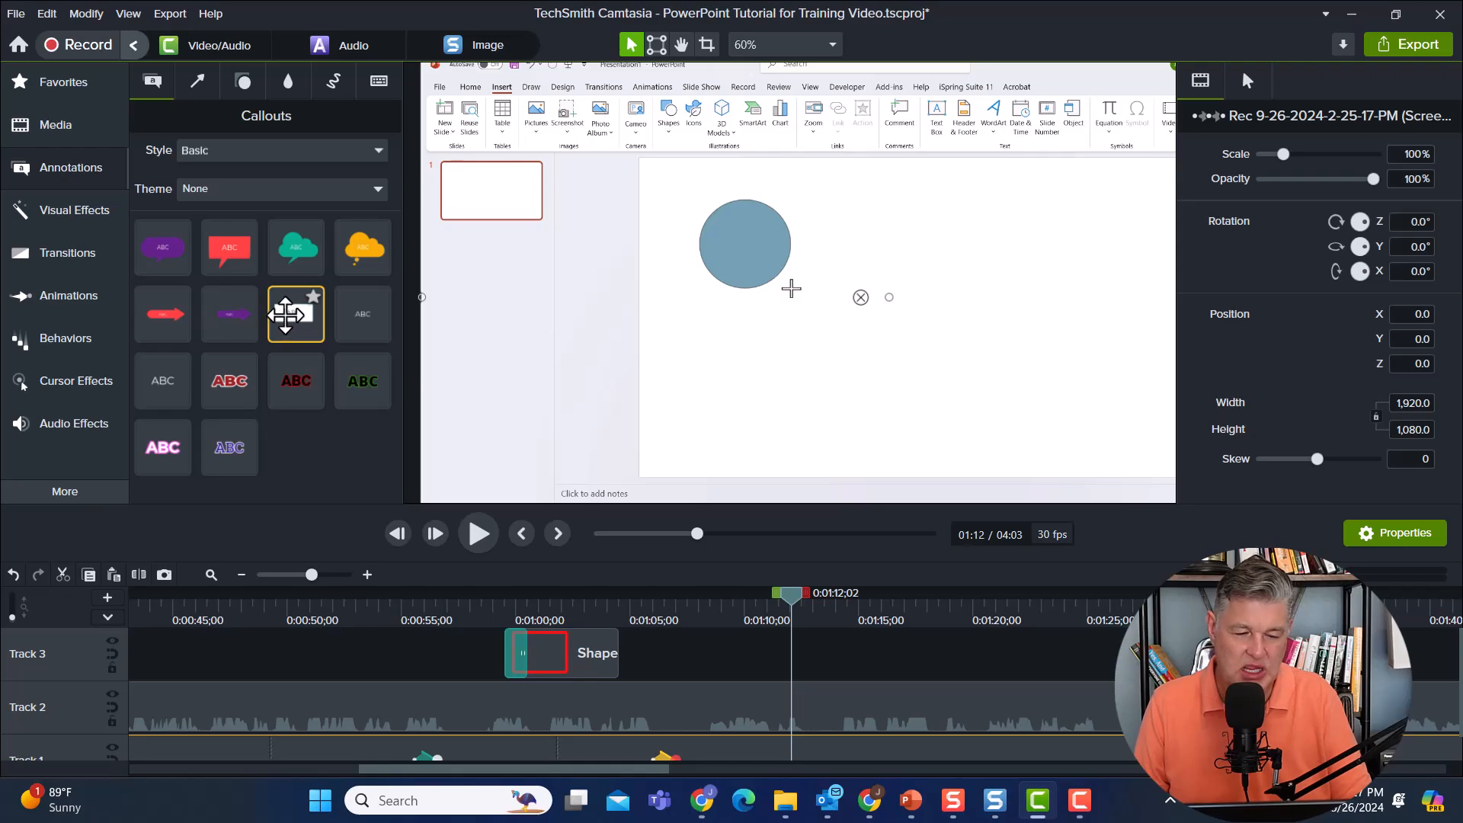
drag(288, 312, 954, 369)
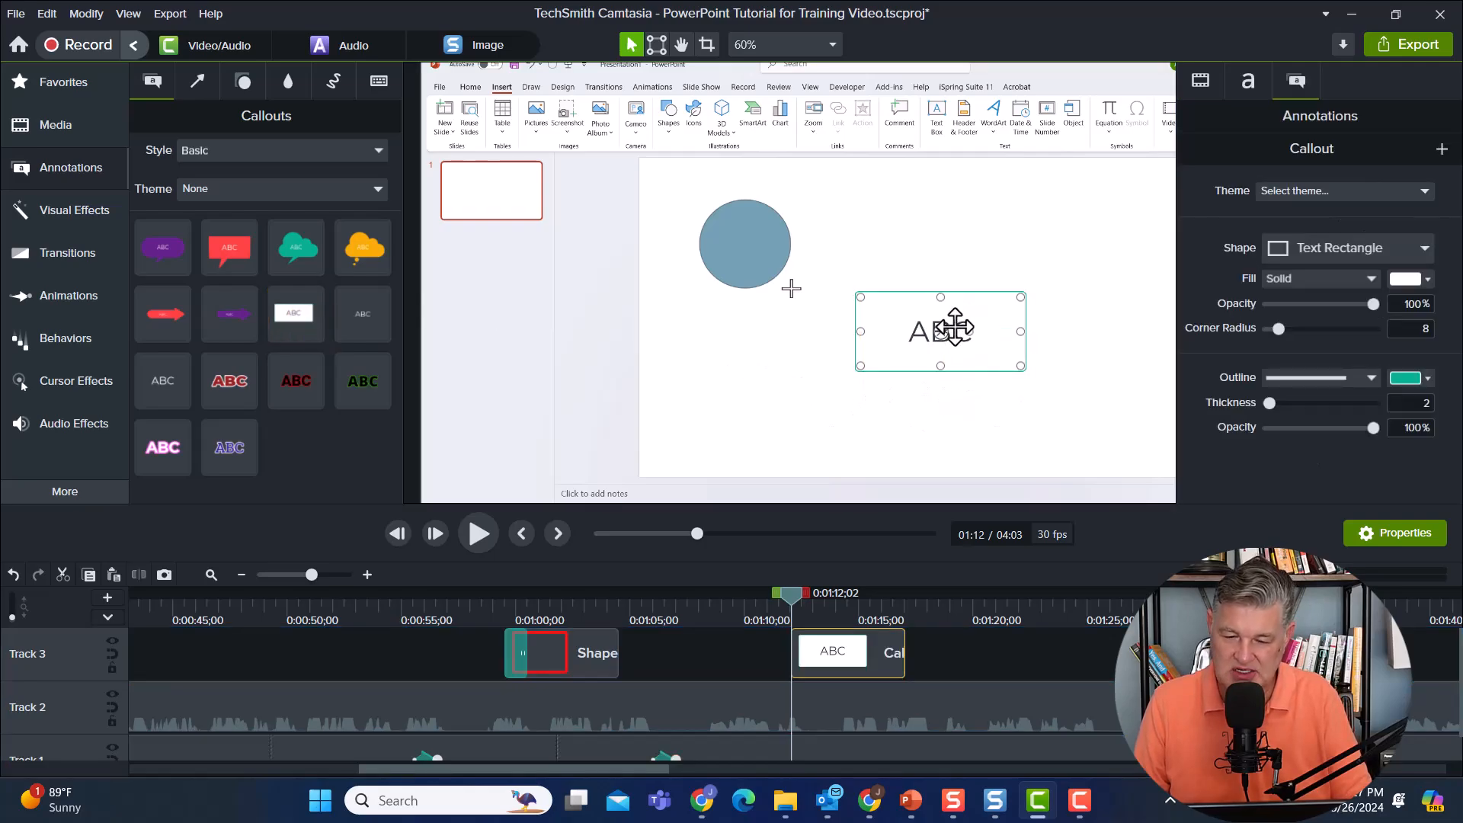
double_click(961, 329)
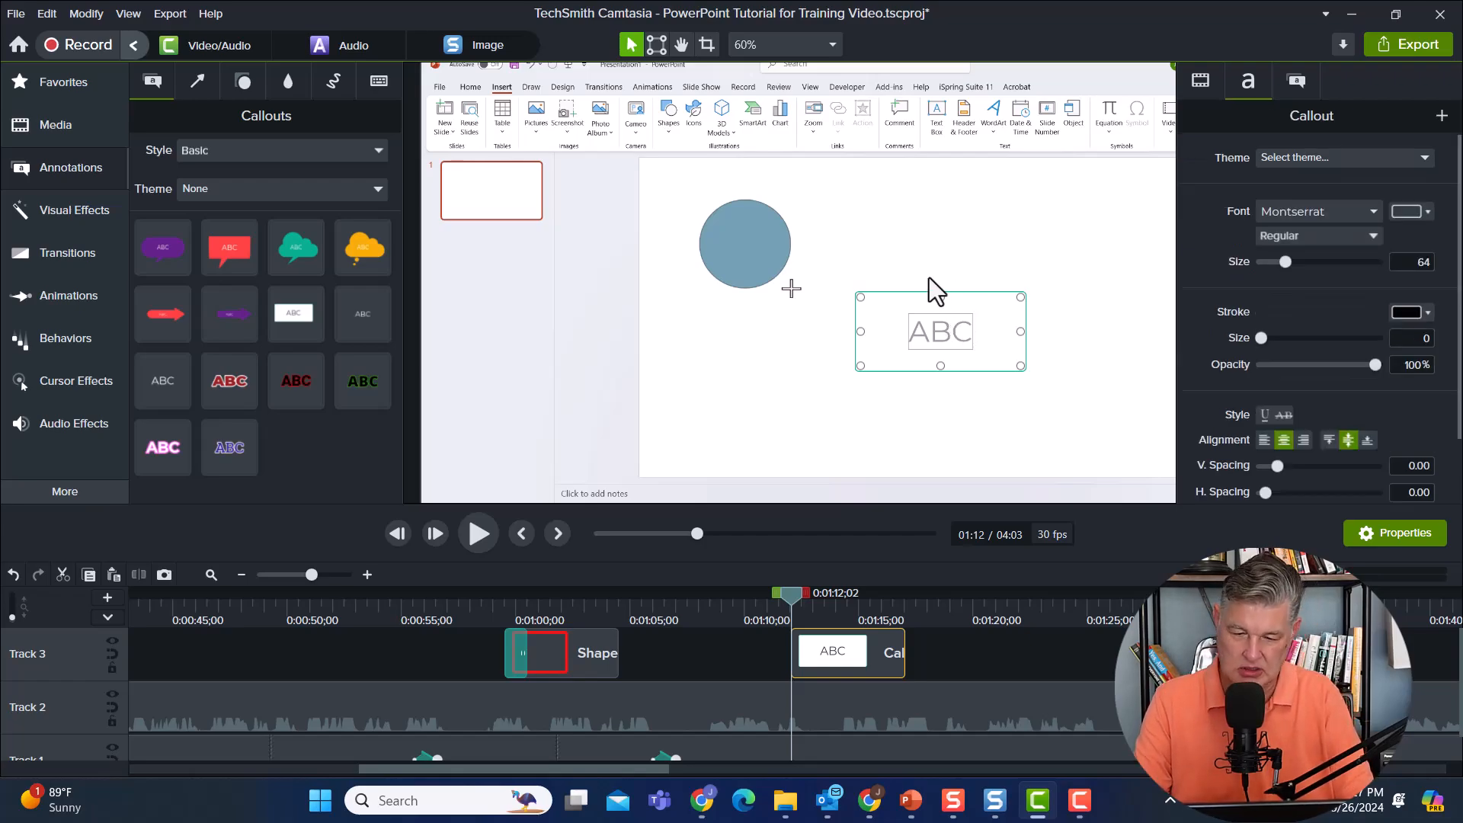
text(Add a circle)
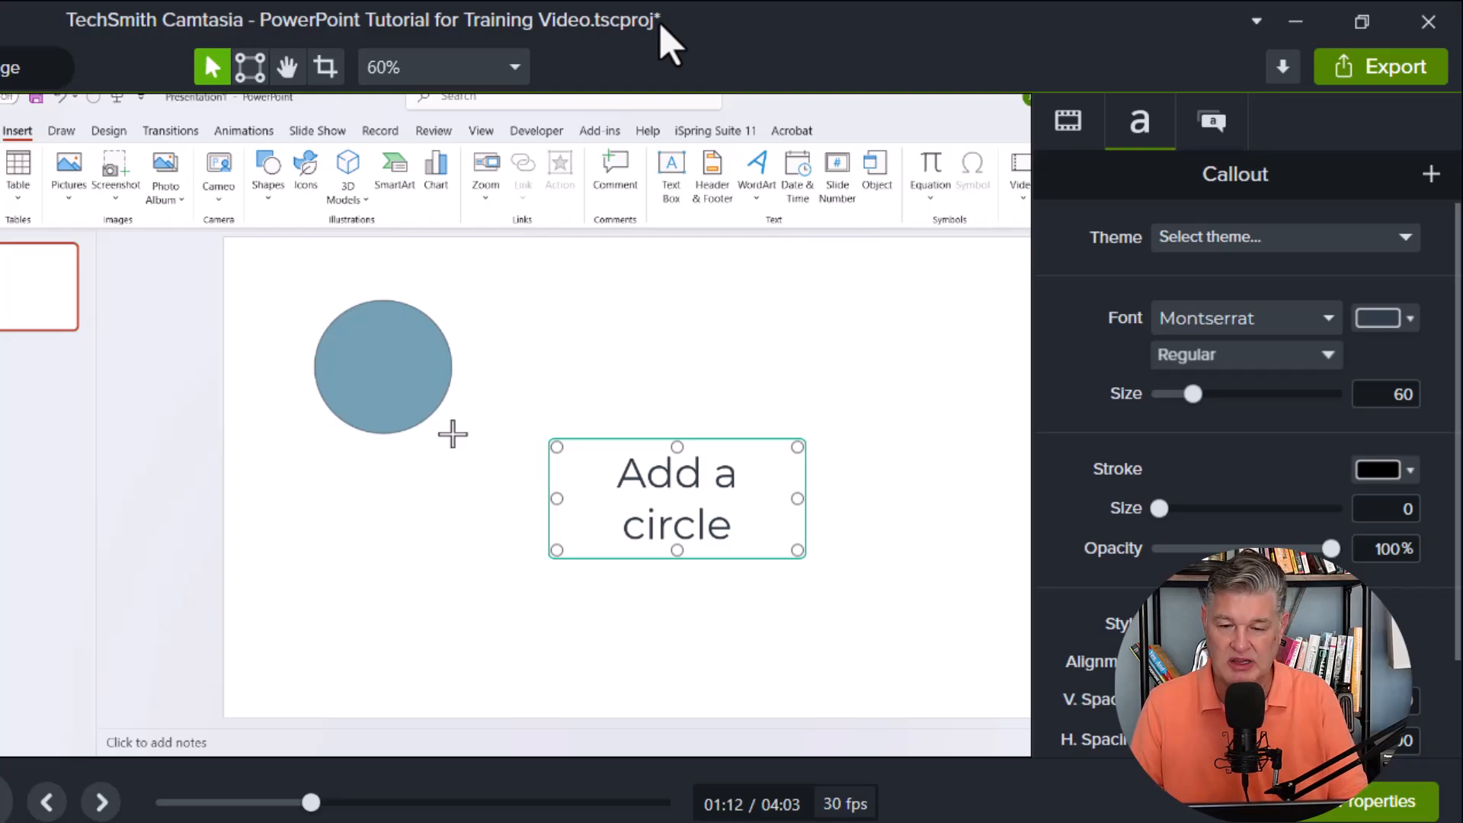
Save the PowerPoint Tutorial for Training Video project.
key(ctrl+s)
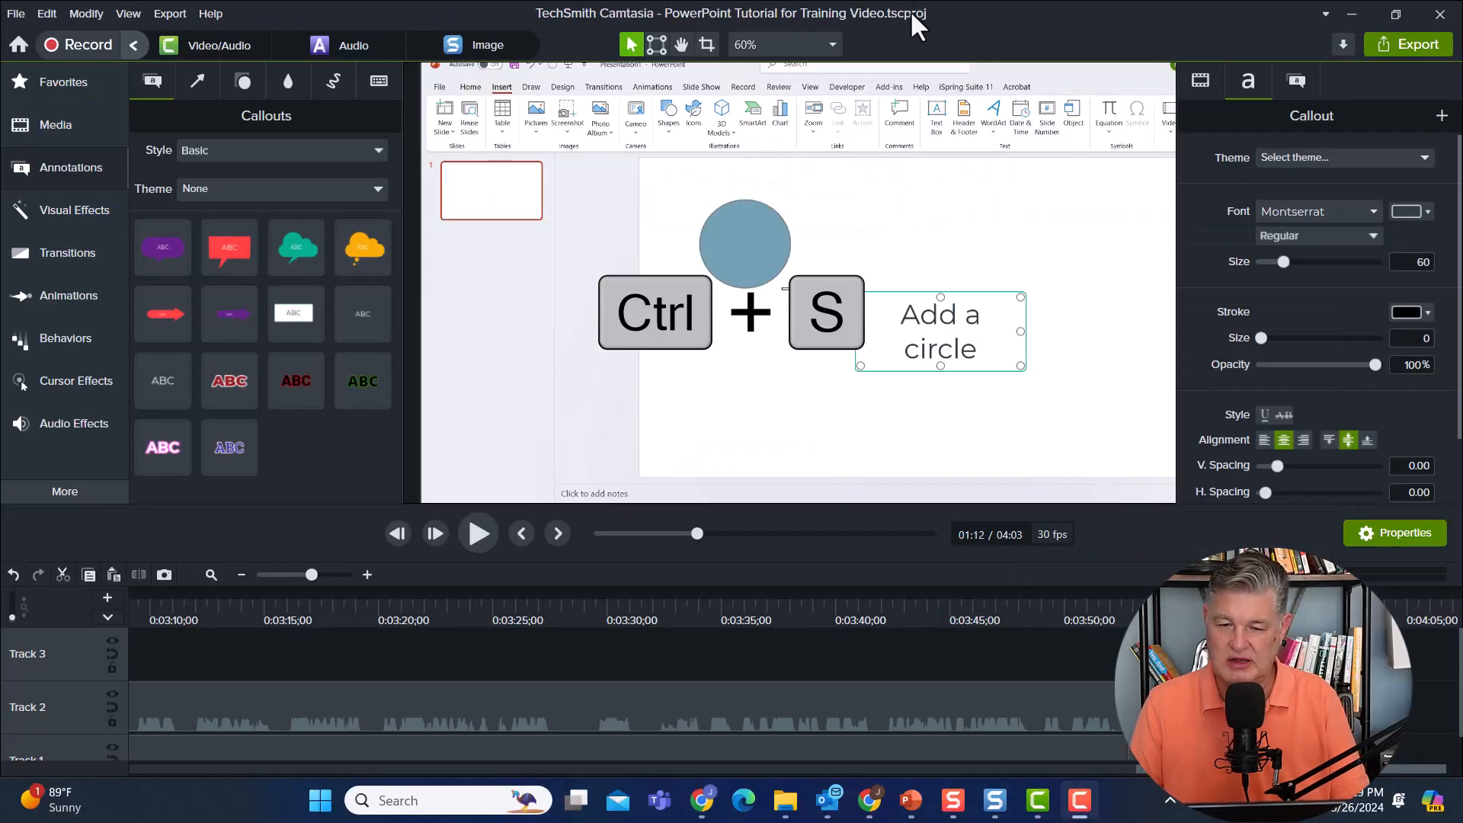
click(17, 13)
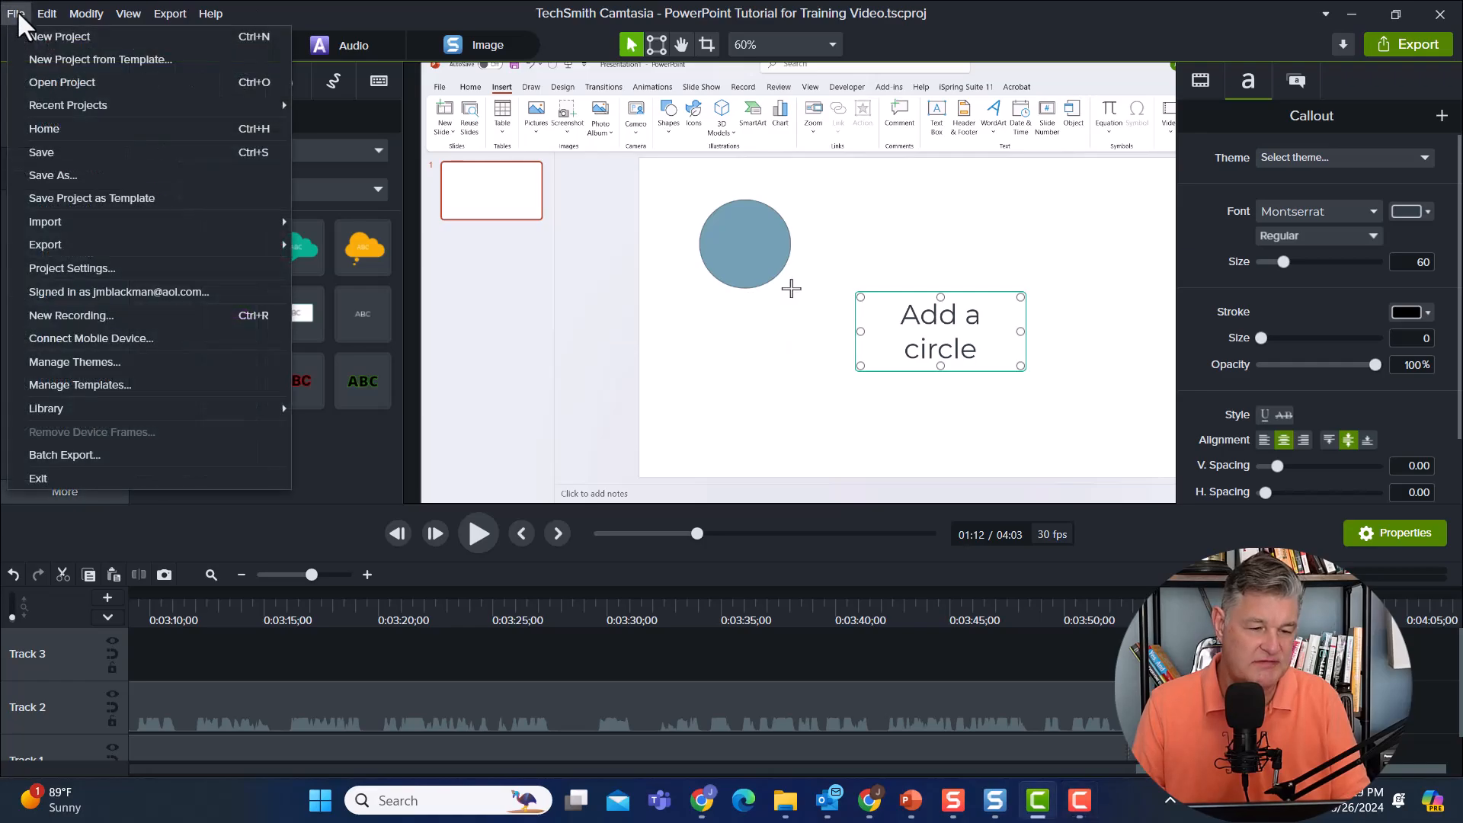
click(72, 153)
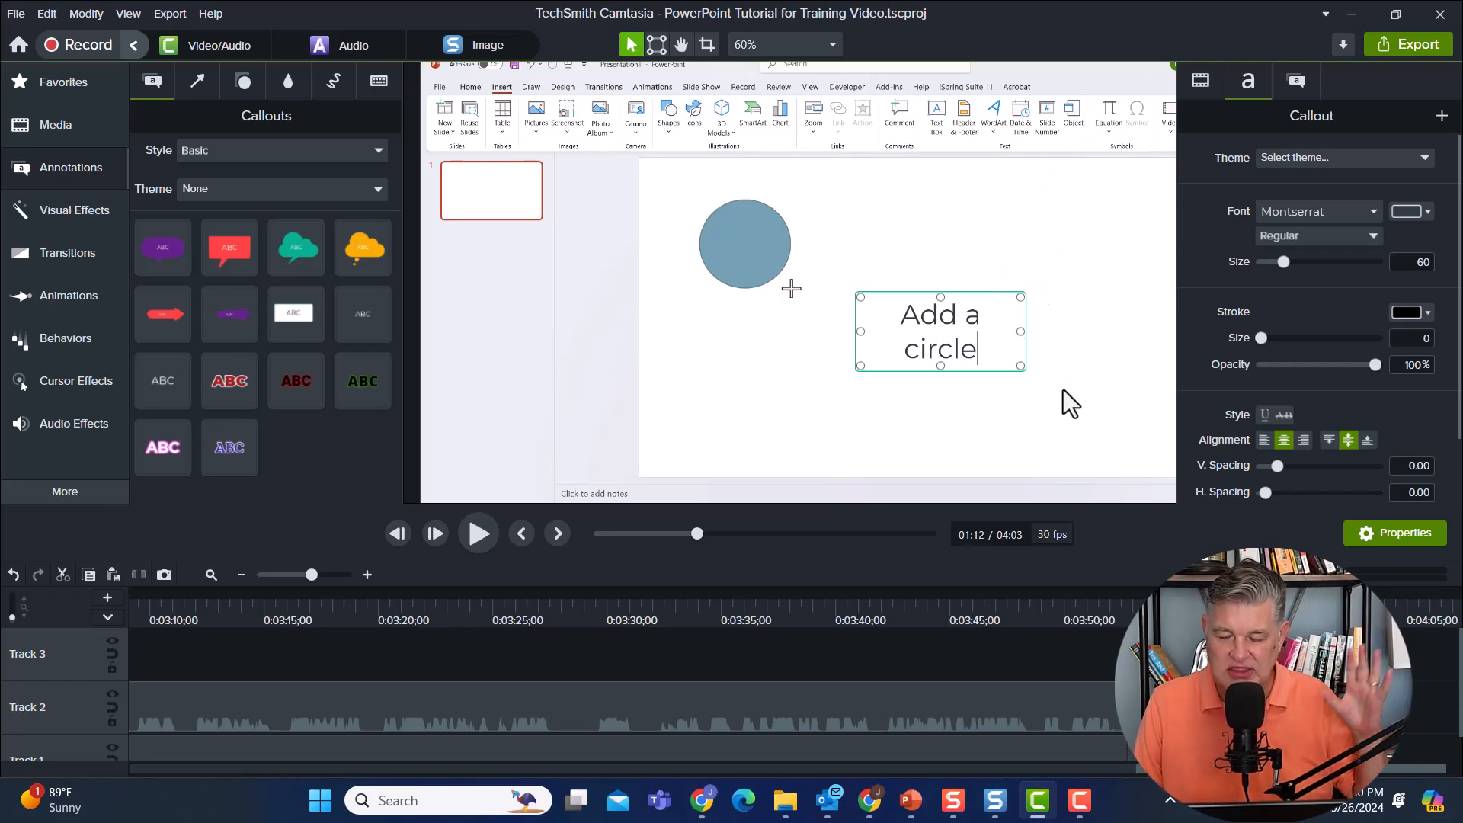
Start a local file export of the project as an MP4 and browse for its save location.
click(1088, 203)
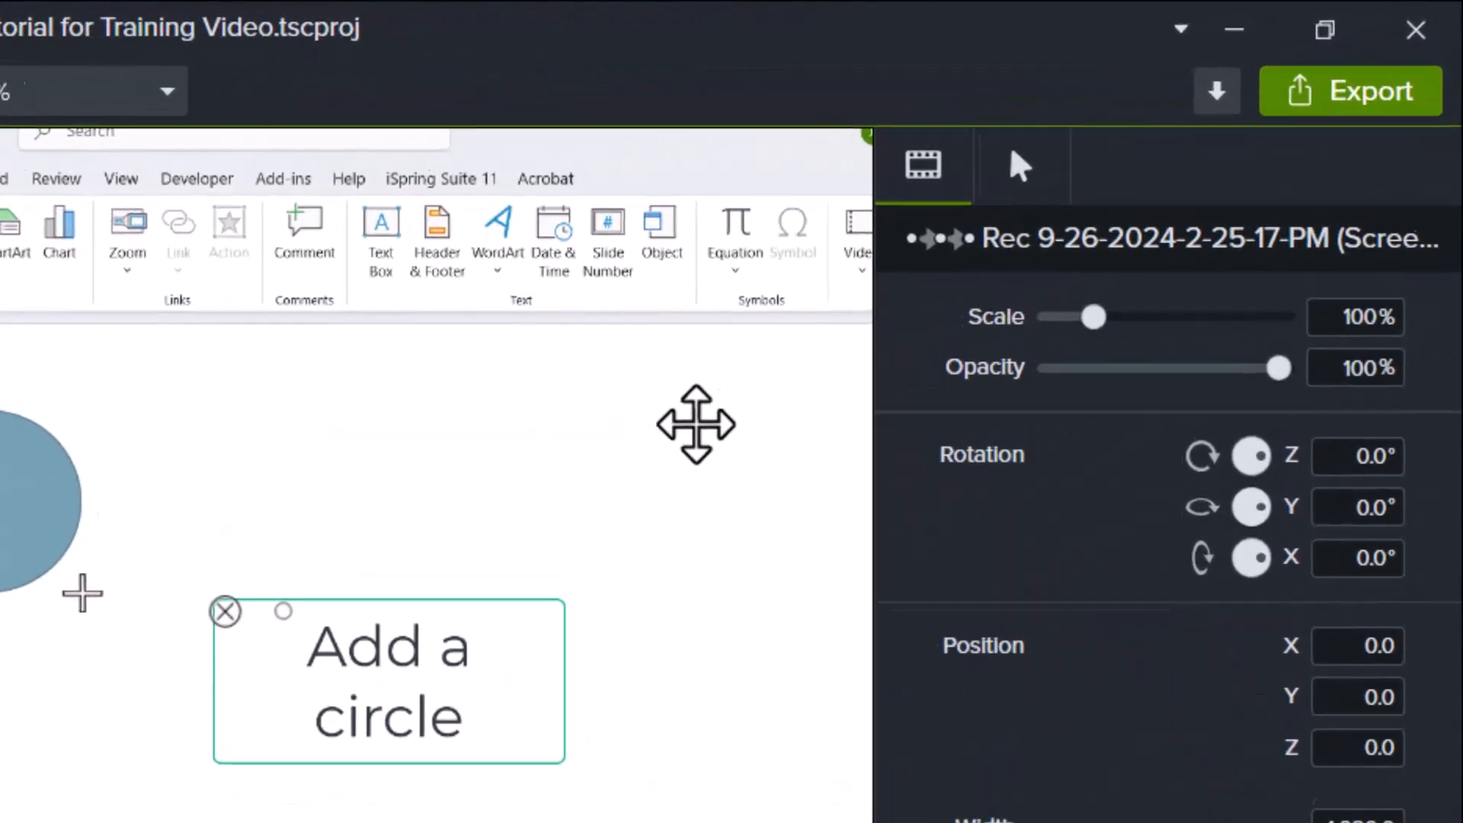
click(1327, 98)
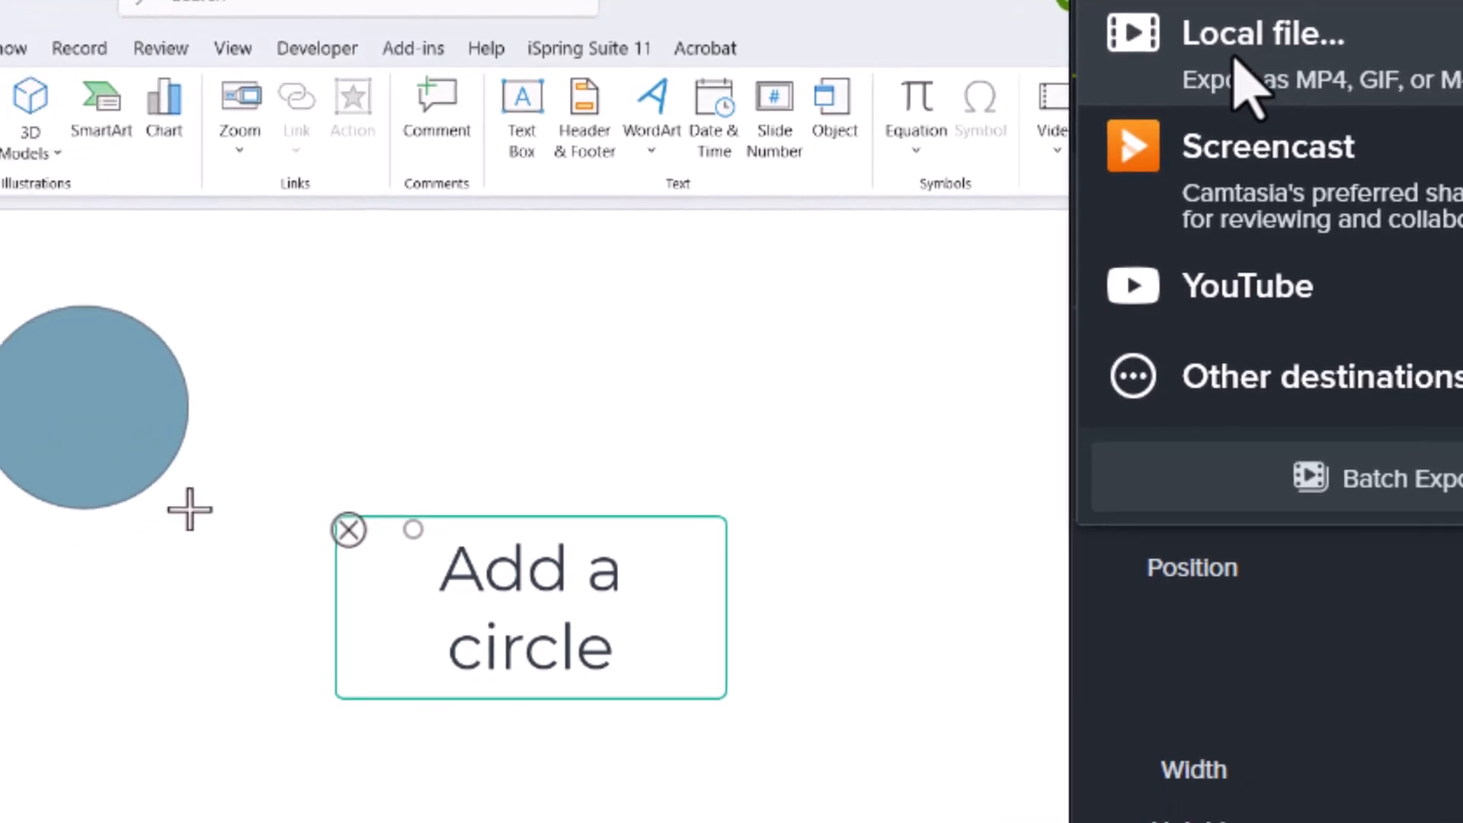
click(983, 225)
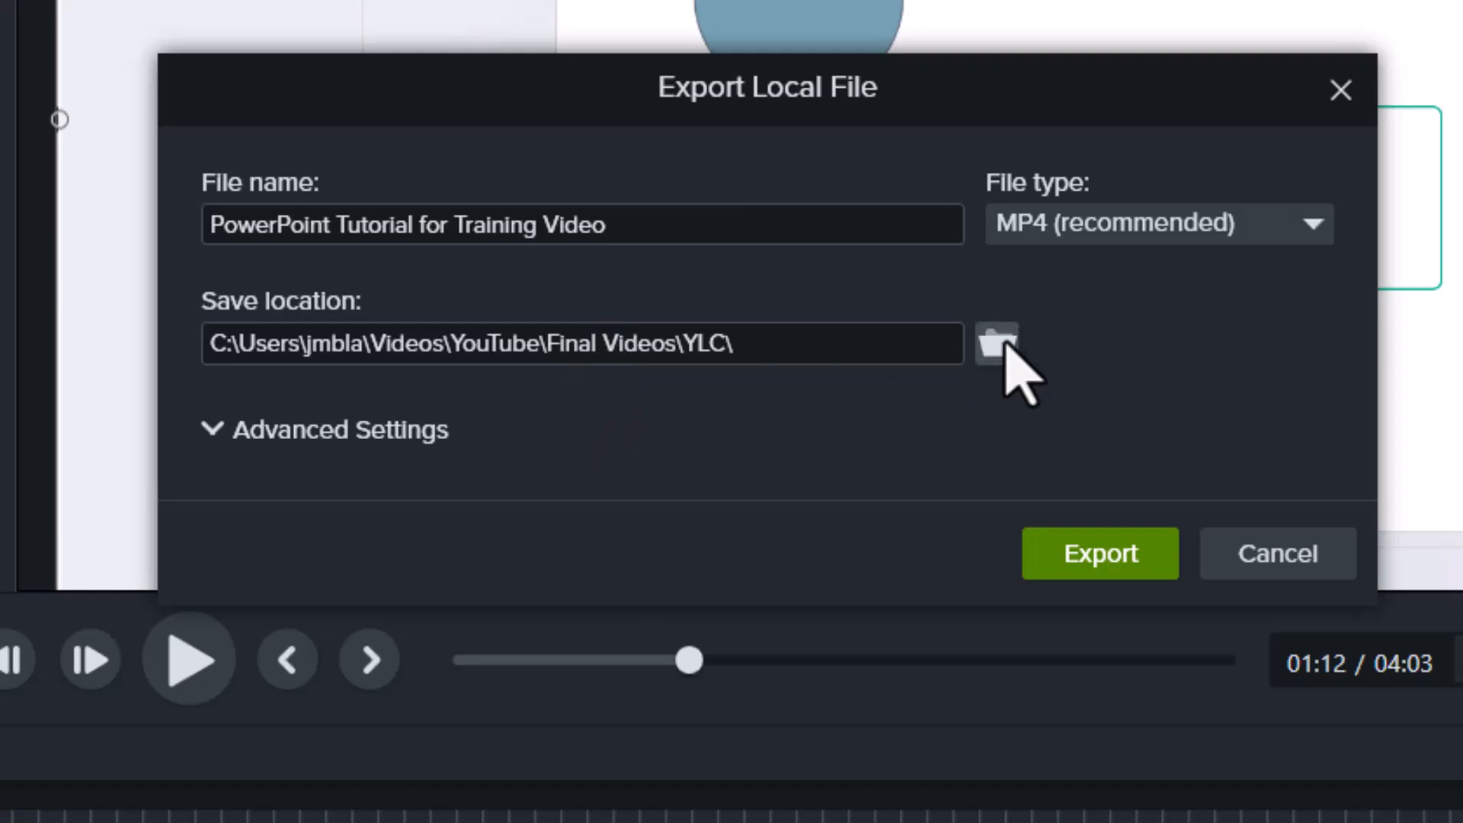
click(996, 345)
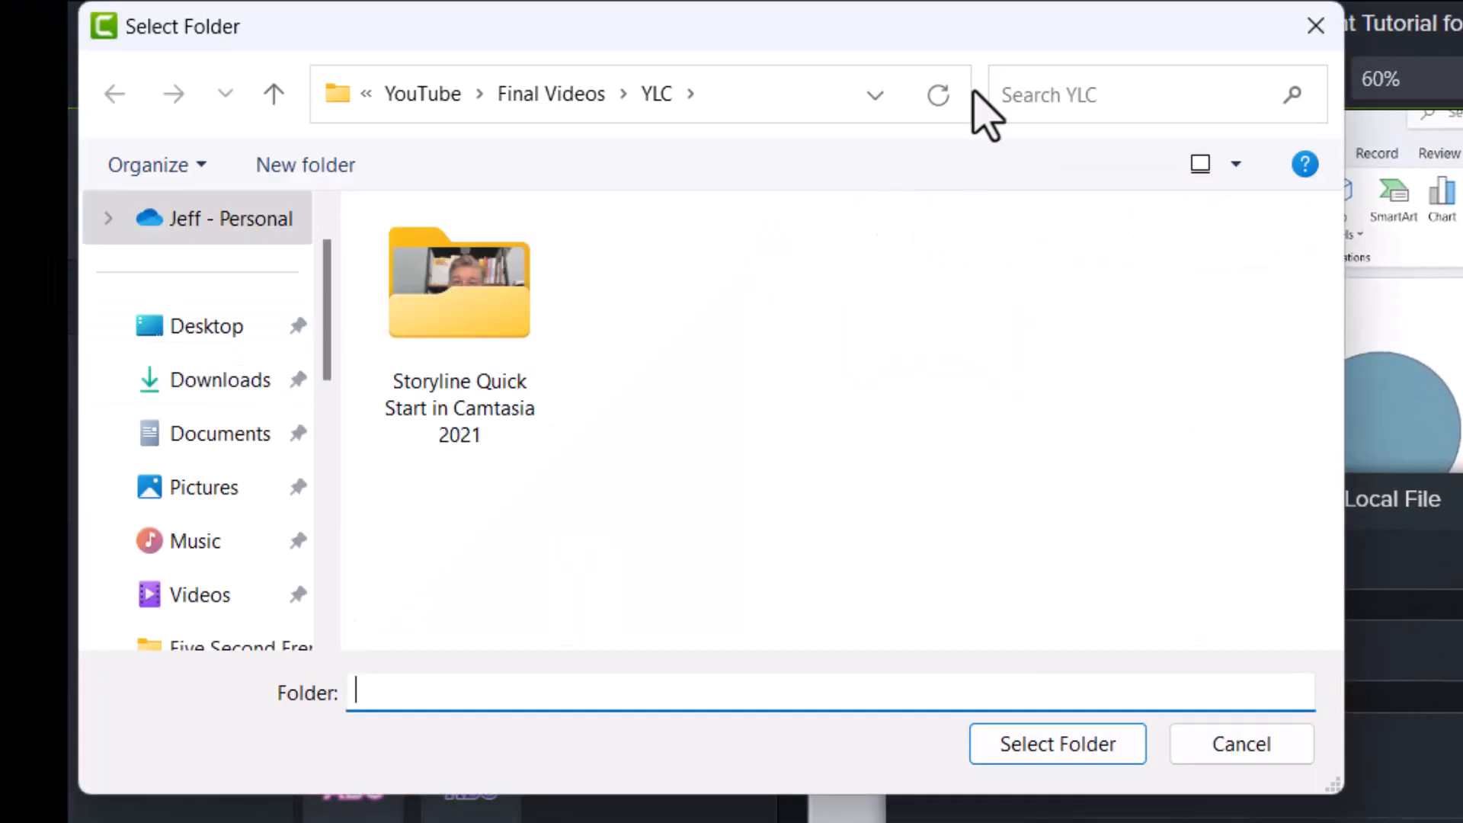
click(1058, 743)
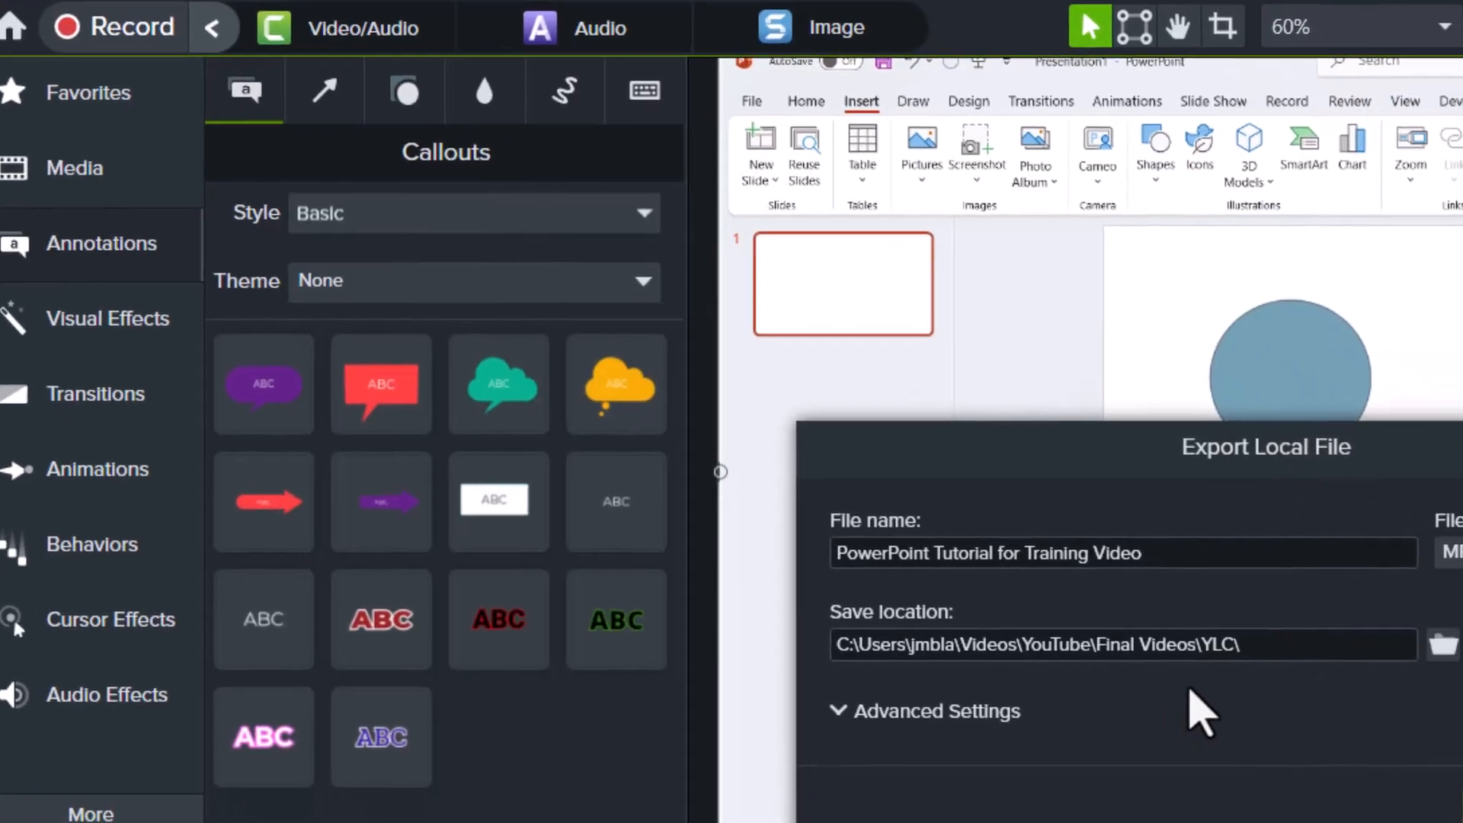